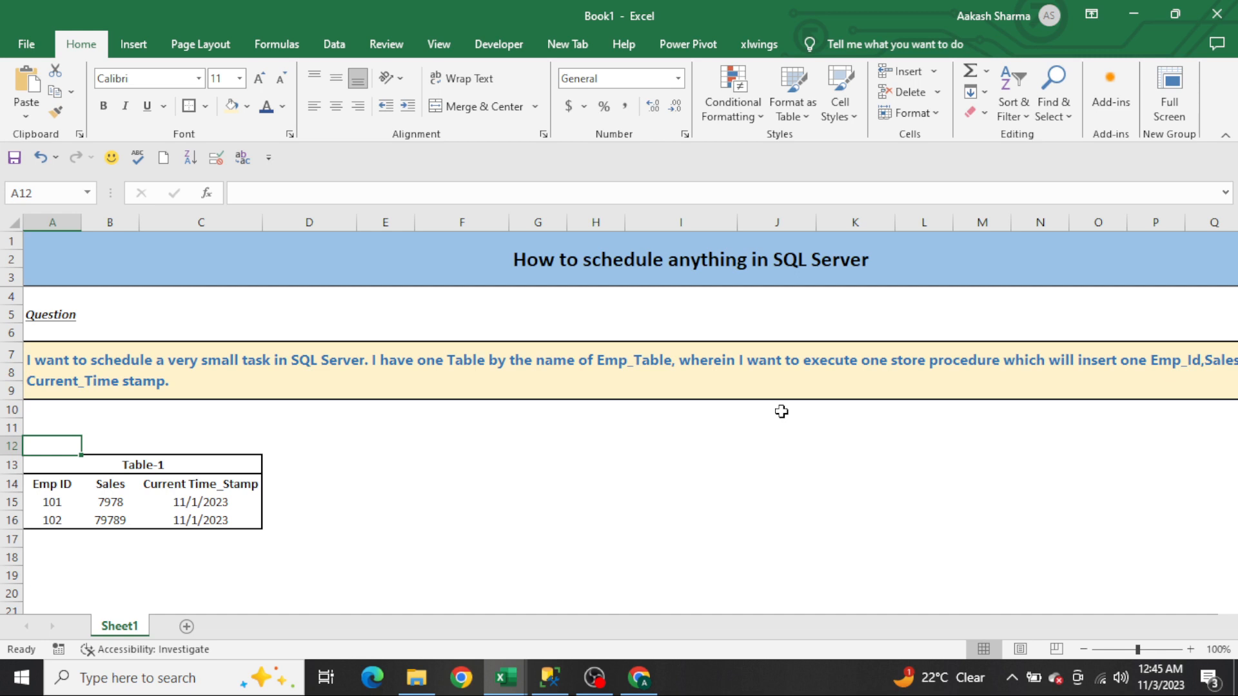
# Step: Review the scheduling question and the sample Table-1 with Emp ID, Sales and Current Time_Stamp columns
pyautogui.press('Up')
pyautogui.press('Up')
pyautogui.press('Up')
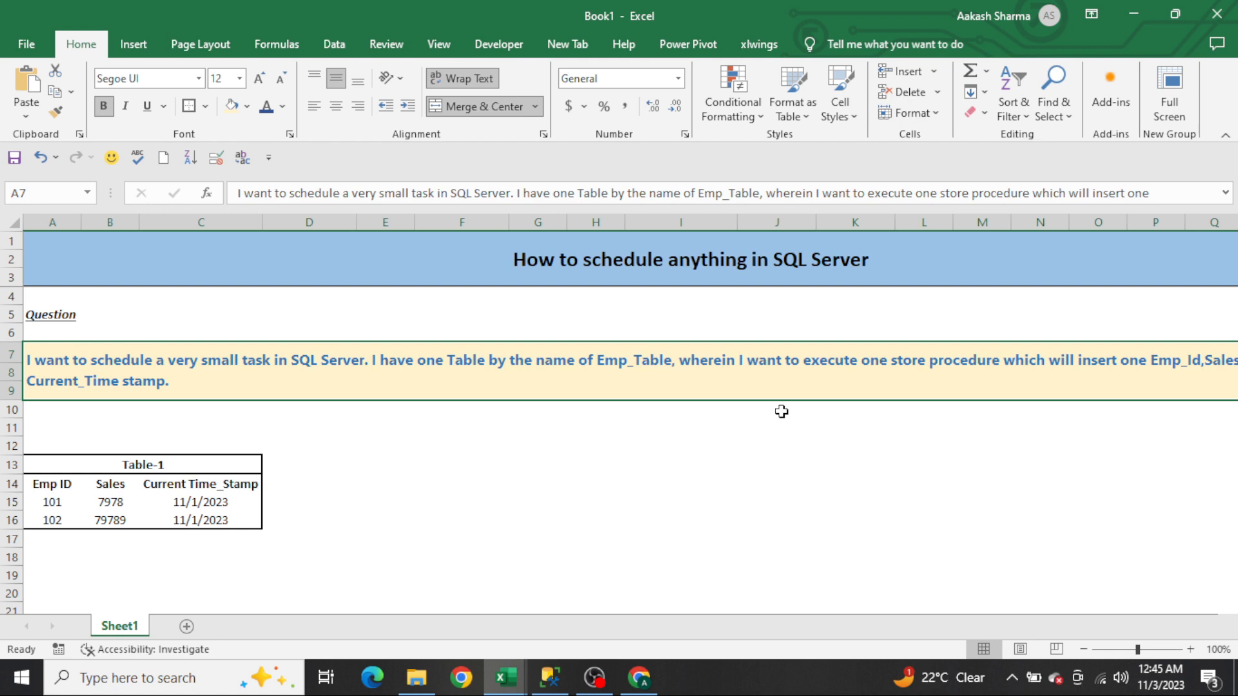
pyautogui.press('Down')
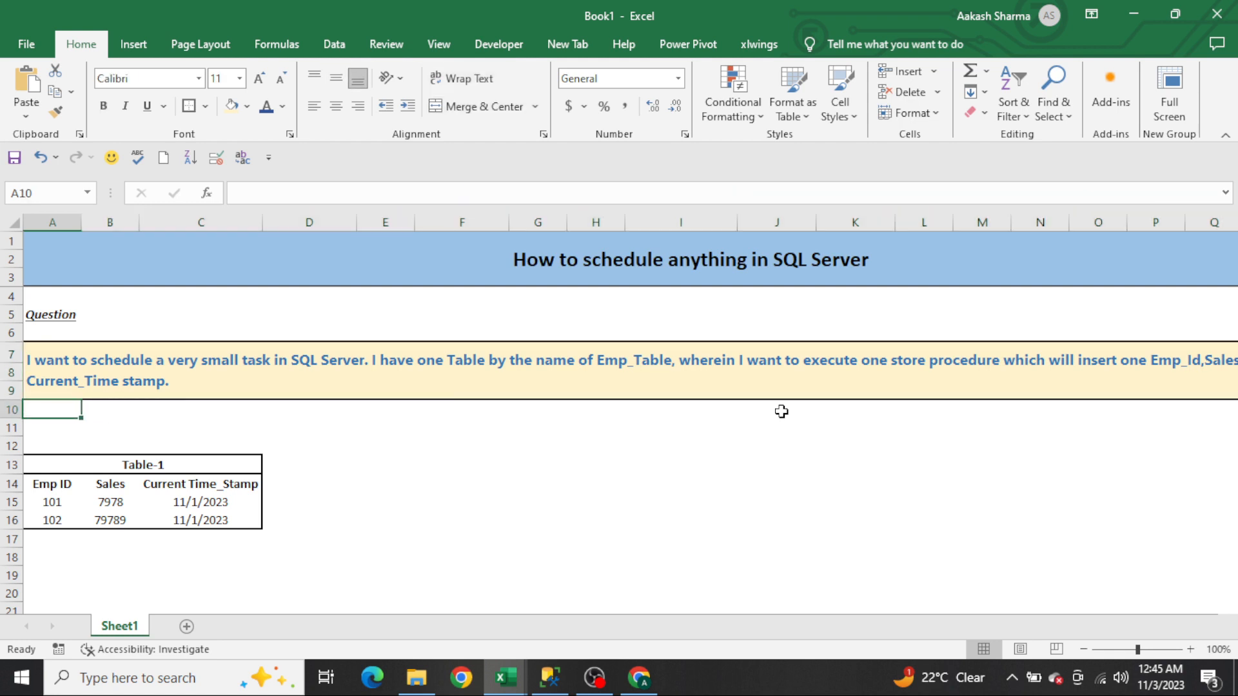
pyautogui.press('Down')
pyautogui.press('Down')
pyautogui.press('Down')
pyautogui.hotkey('shift', 'Down')
pyautogui.hotkey('shift', 'Up')
pyautogui.hotkey('shift', 'Right')
pyautogui.press('Right')
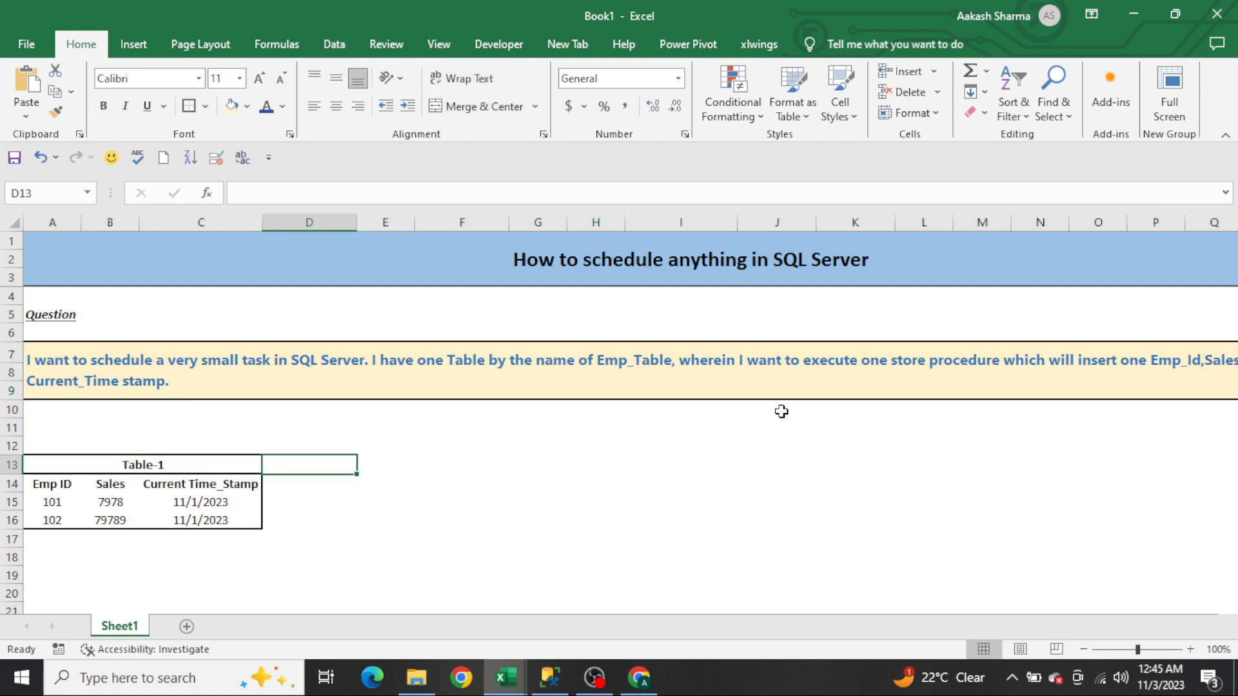
pyautogui.press('Left')
pyautogui.press('Down')
pyautogui.press('Left')
pyautogui.press('Left')
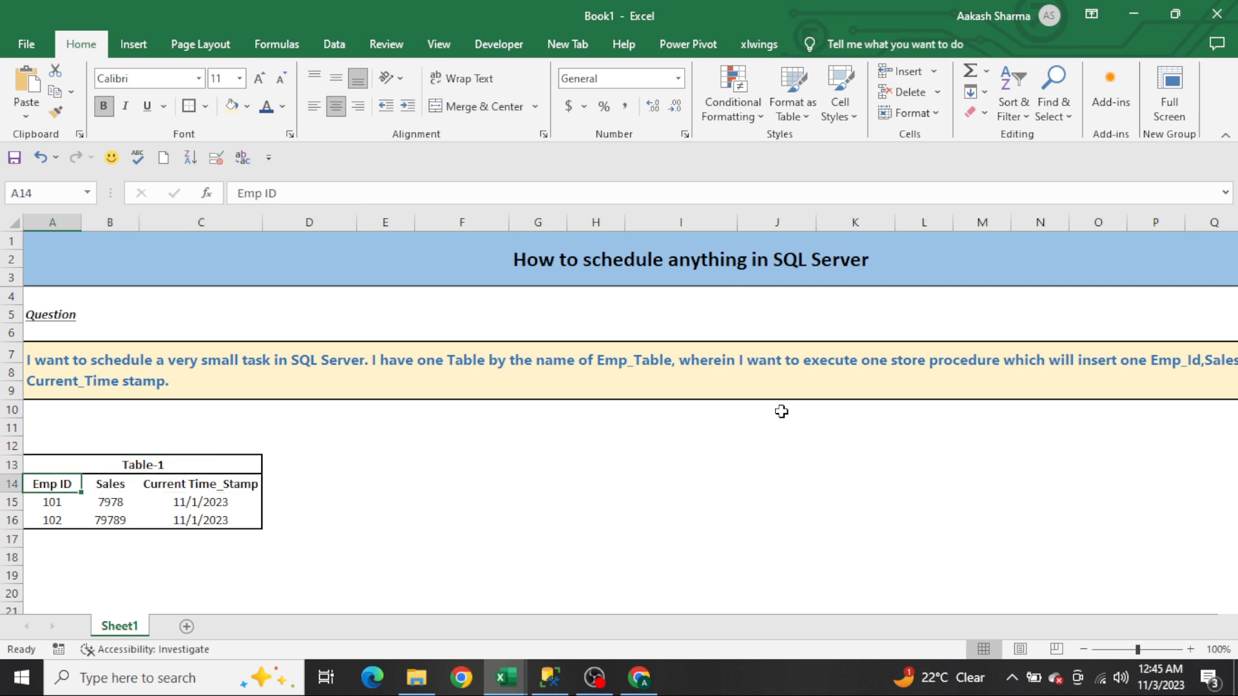
pyautogui.hotkey('shift', 'Right')
pyautogui.hotkey('shift', 'Right')
pyautogui.press('Up')
pyautogui.press('Down')
pyautogui.hotkey('shift', 'Right')
pyautogui.hotkey('shift', 'Right')
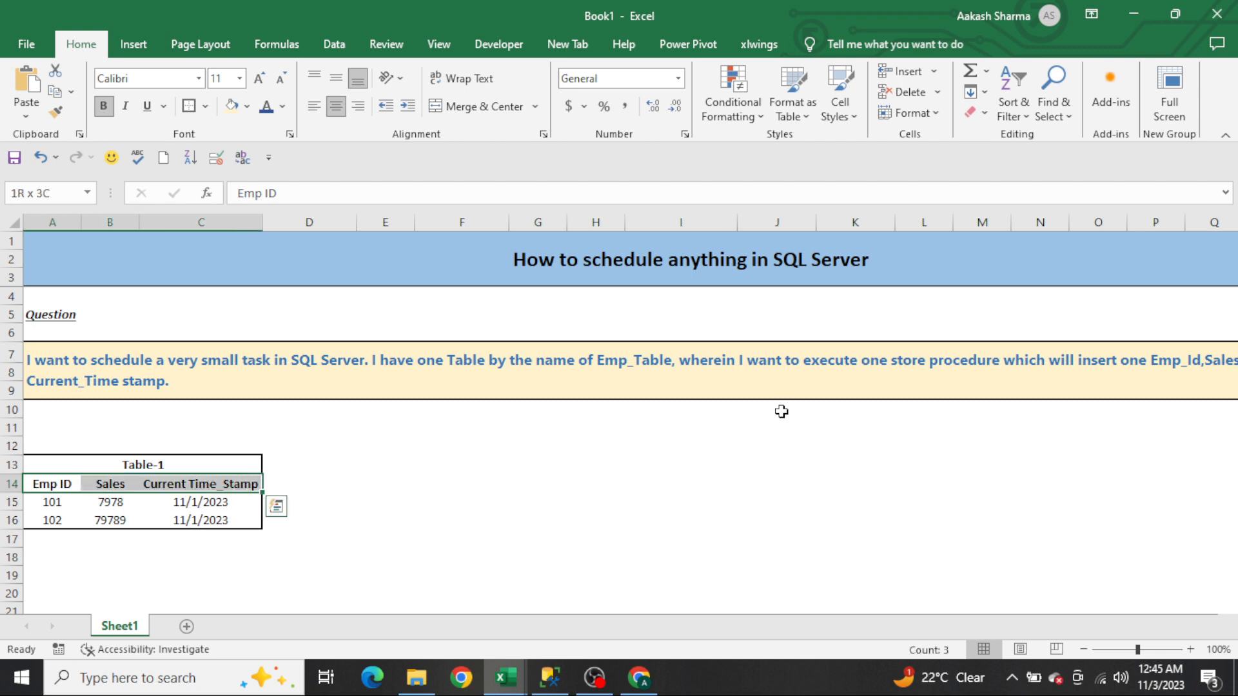
# Step: Clear the two sample data rows under the Table-1 headers
pyautogui.press('Down')
pyautogui.hotkey('shift', 'Right')
pyautogui.hotkey('shift', 'Right')
pyautogui.hotkey('shift', 'Down')
pyautogui.press('Delete')
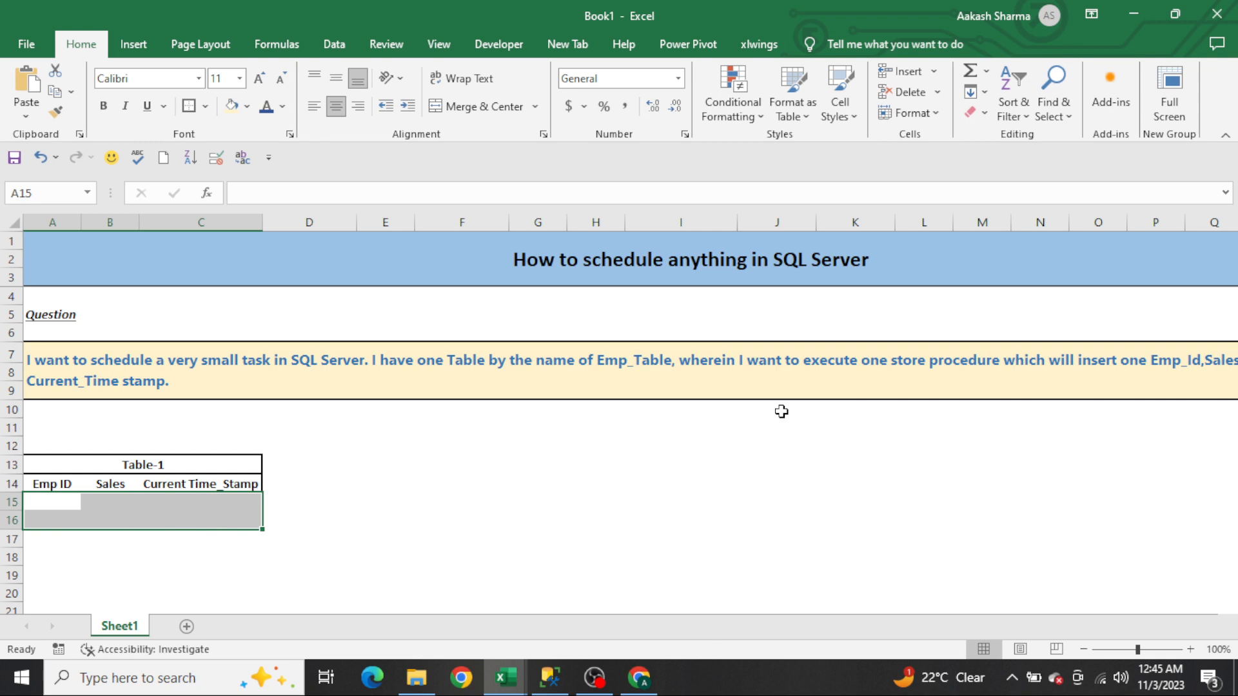
pyautogui.press('Left')
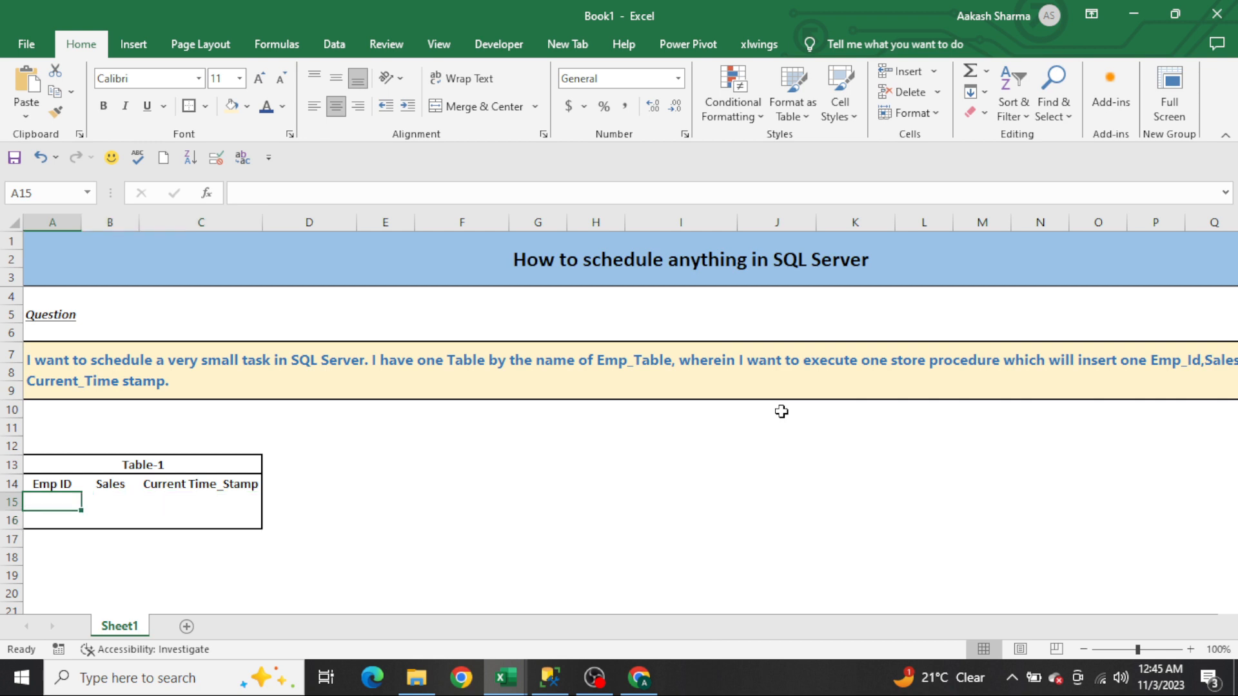
pyautogui.hotkey('shift', 'Right')
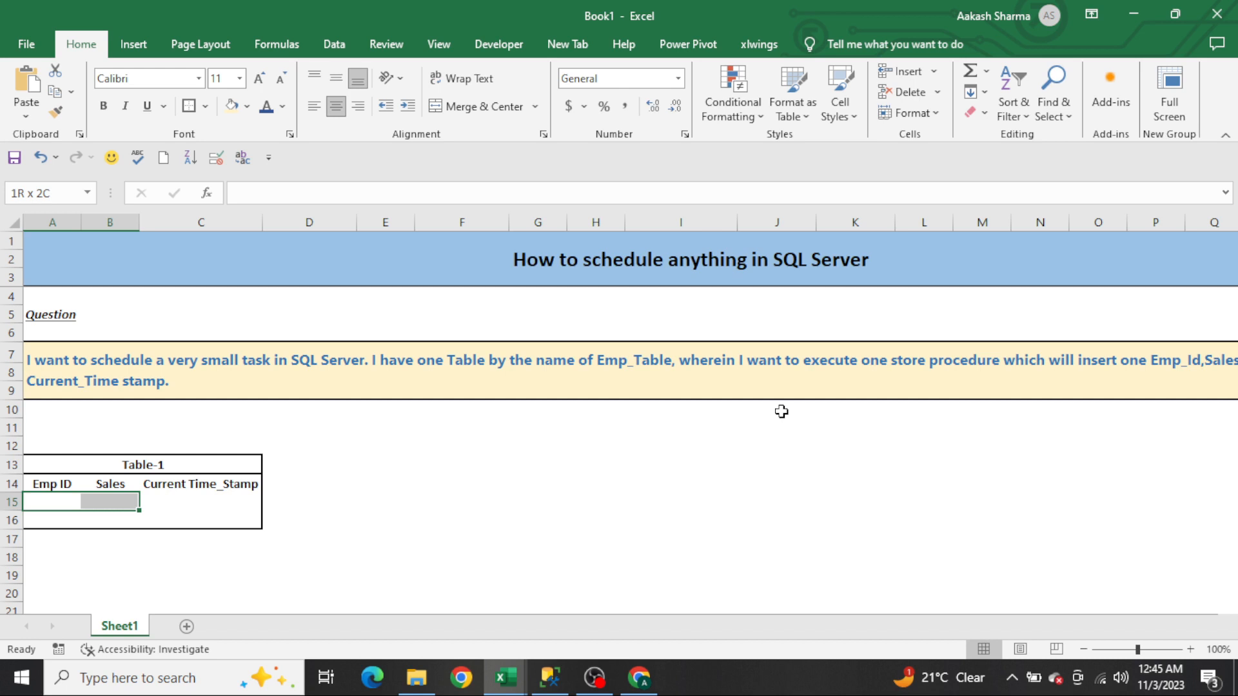
pyautogui.press('Right')
pyautogui.press('Right')
pyautogui.press('Right')
pyautogui.press('Left')
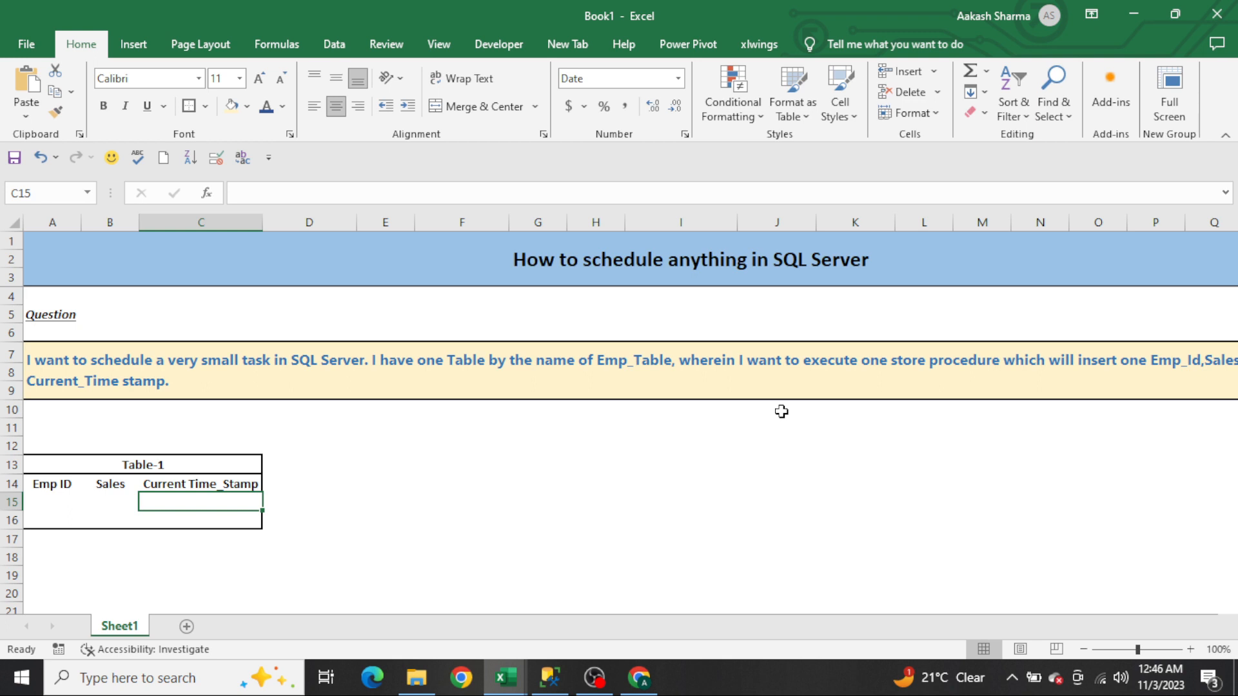
pyautogui.press('Up')
pyautogui.press('Left')
pyautogui.press('Left')
pyautogui.hotkey('shift', 'Right')
pyautogui.hotkey('shift', 'Right')
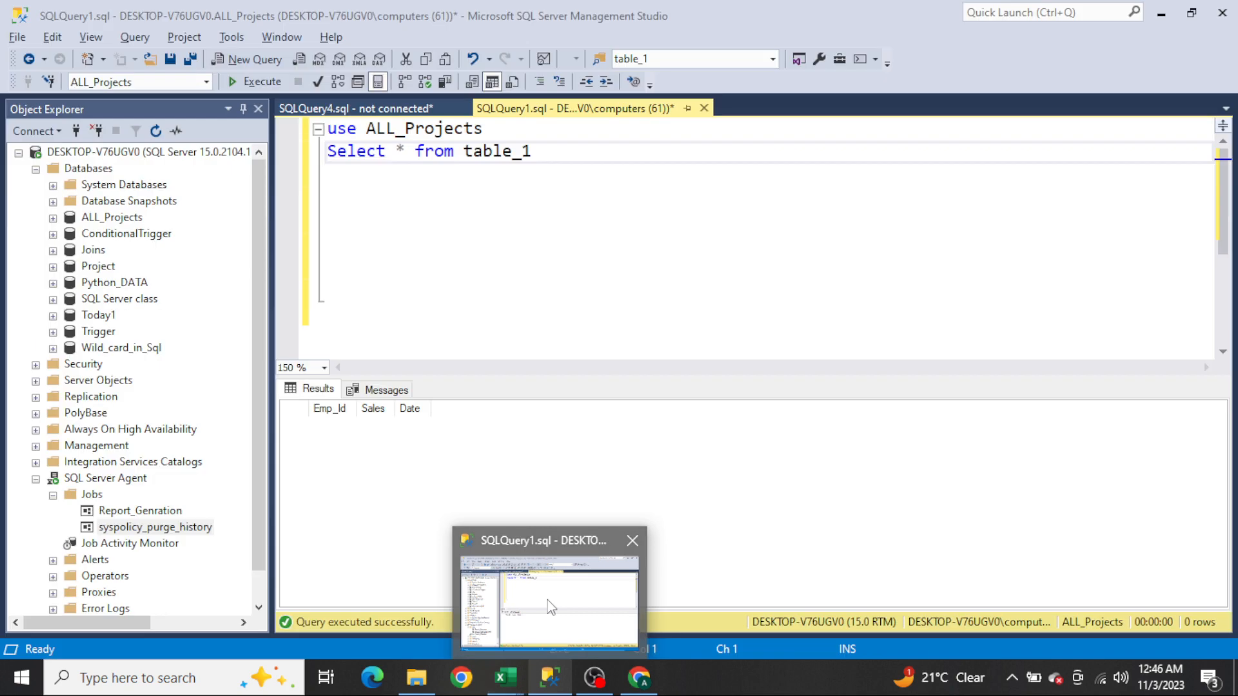
# Step: Switch to SQL Server Management Studio and add a comment line "------------Store_procedure" below the existing query
pyautogui.click(545, 586)
pyautogui.hotkey('shift', 'Down')
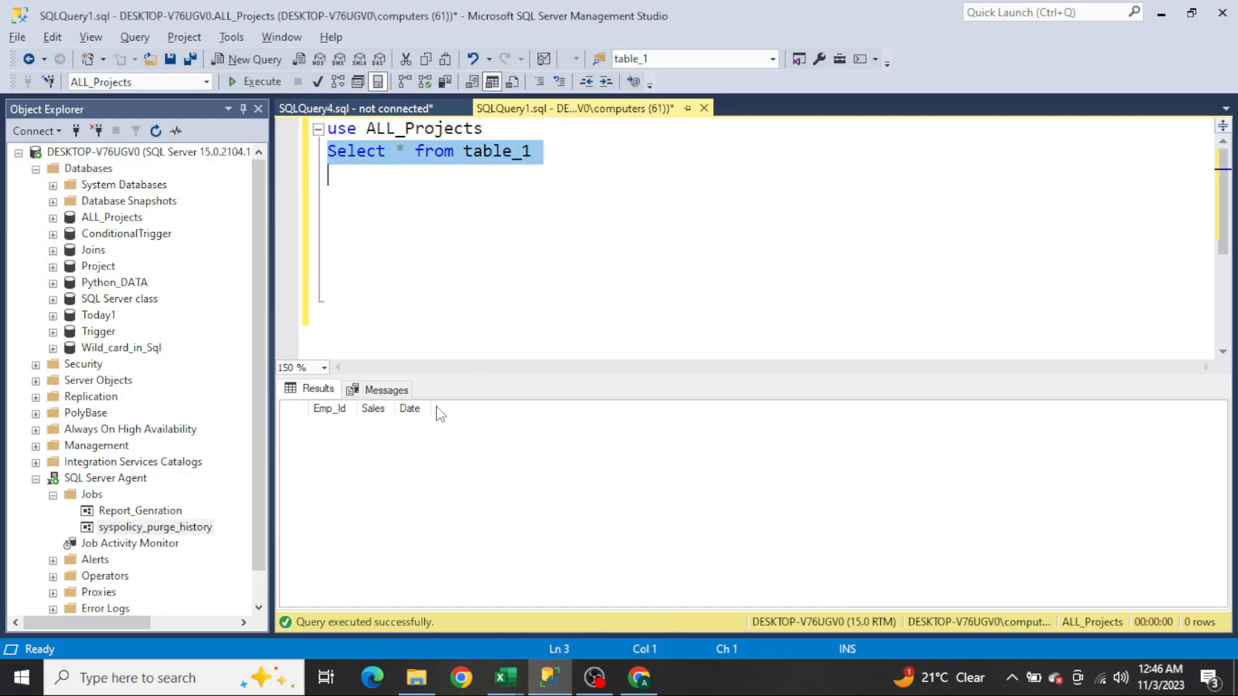
pyautogui.click(380, 424)
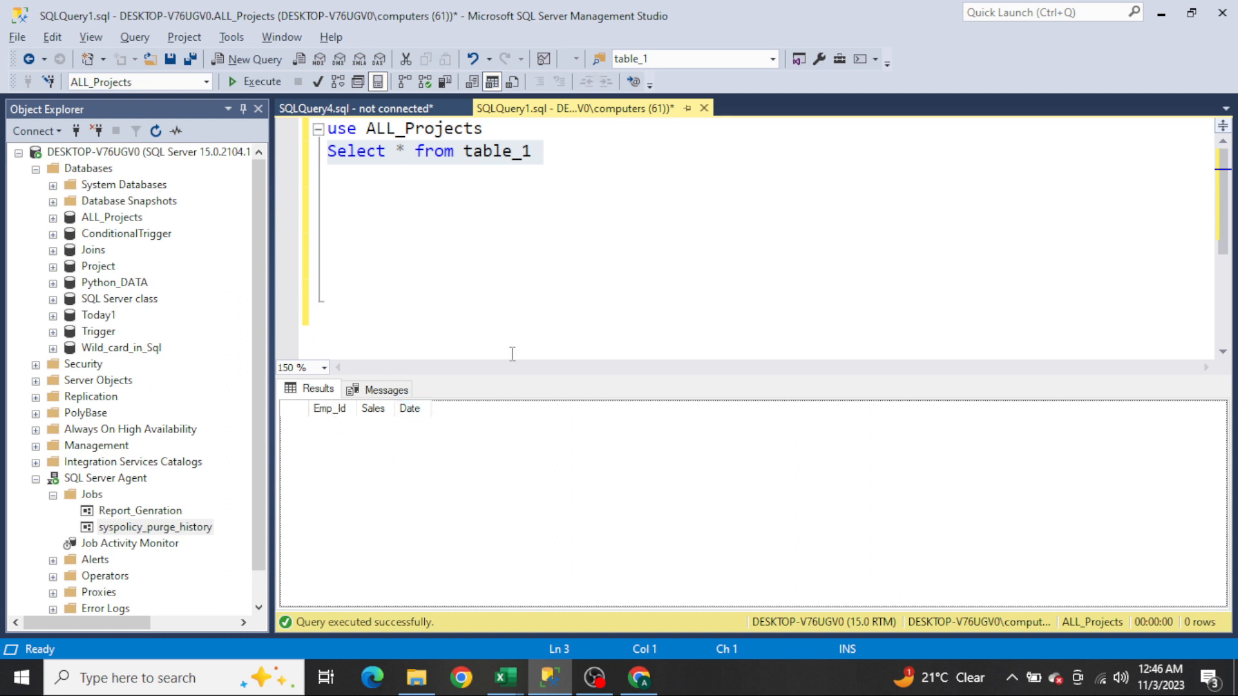
pyautogui.click(573, 277)
pyautogui.press('Up')
pyautogui.press('Up')
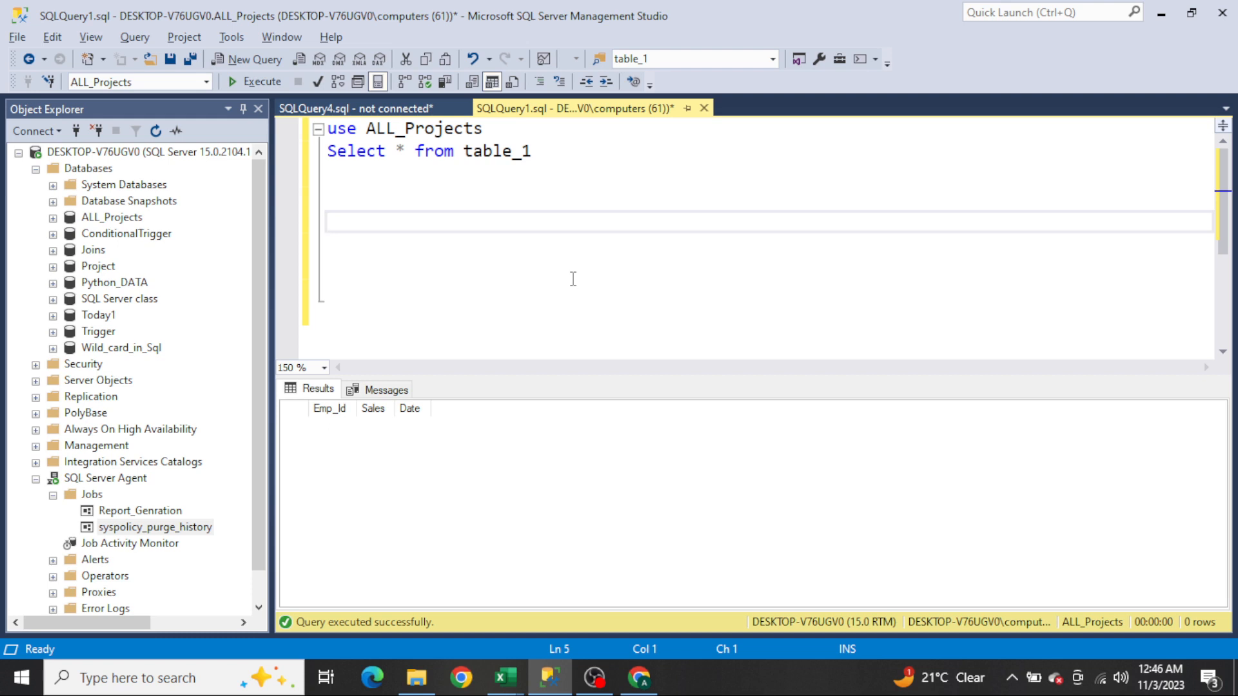
pyautogui.write('------------Store_procedure')
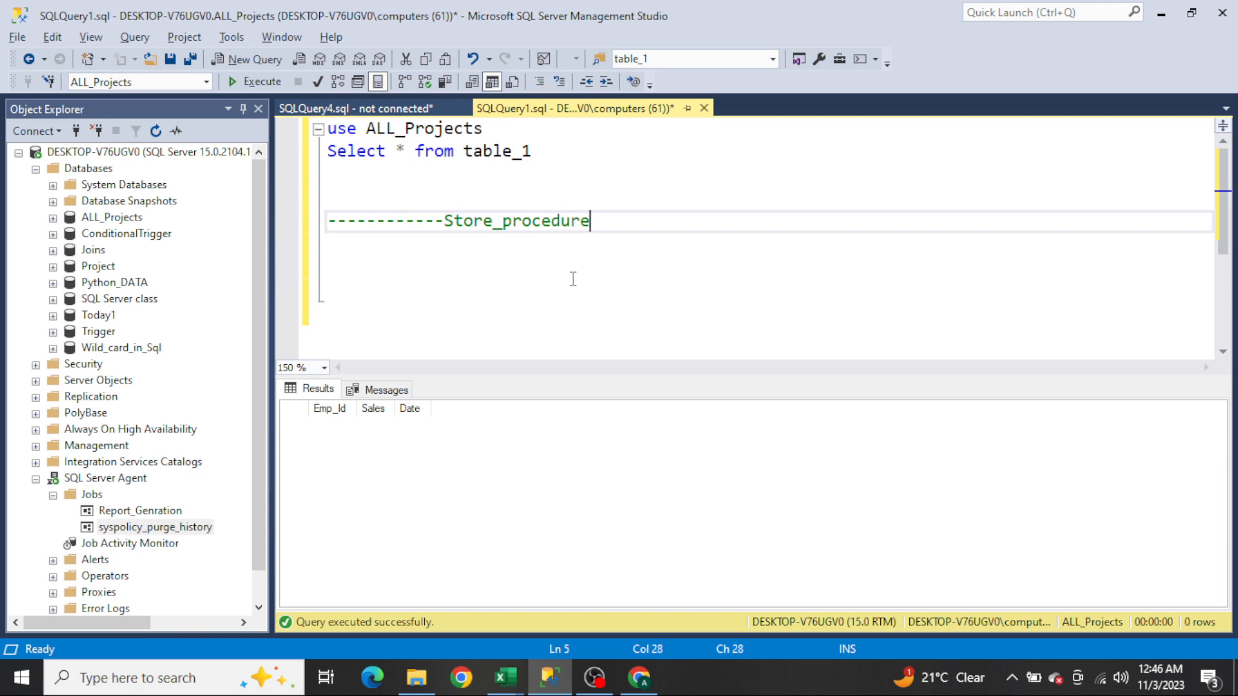
pyautogui.press('Return')
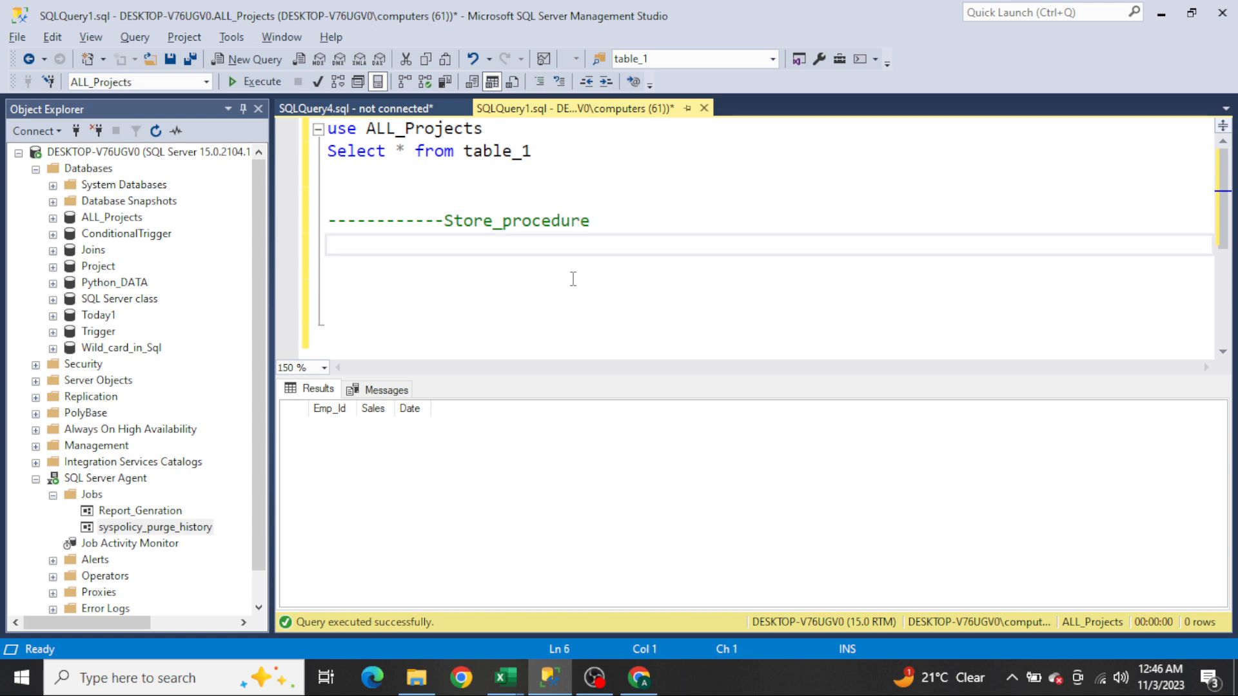
# Step: Start a Create Procedure statement named Procedure_ plus the author's name and _1, followed by the as keyword
pyautogui.write('Create Procedur')
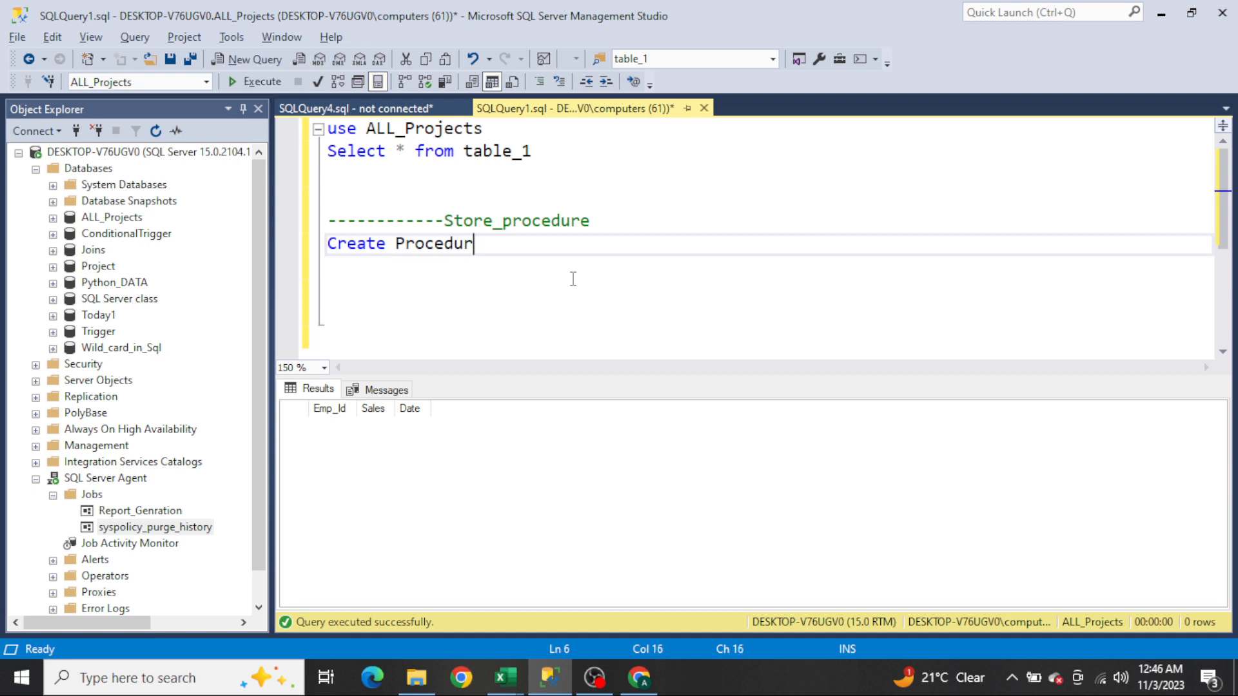
pyautogui.write('e Procedure_Aakash_1')
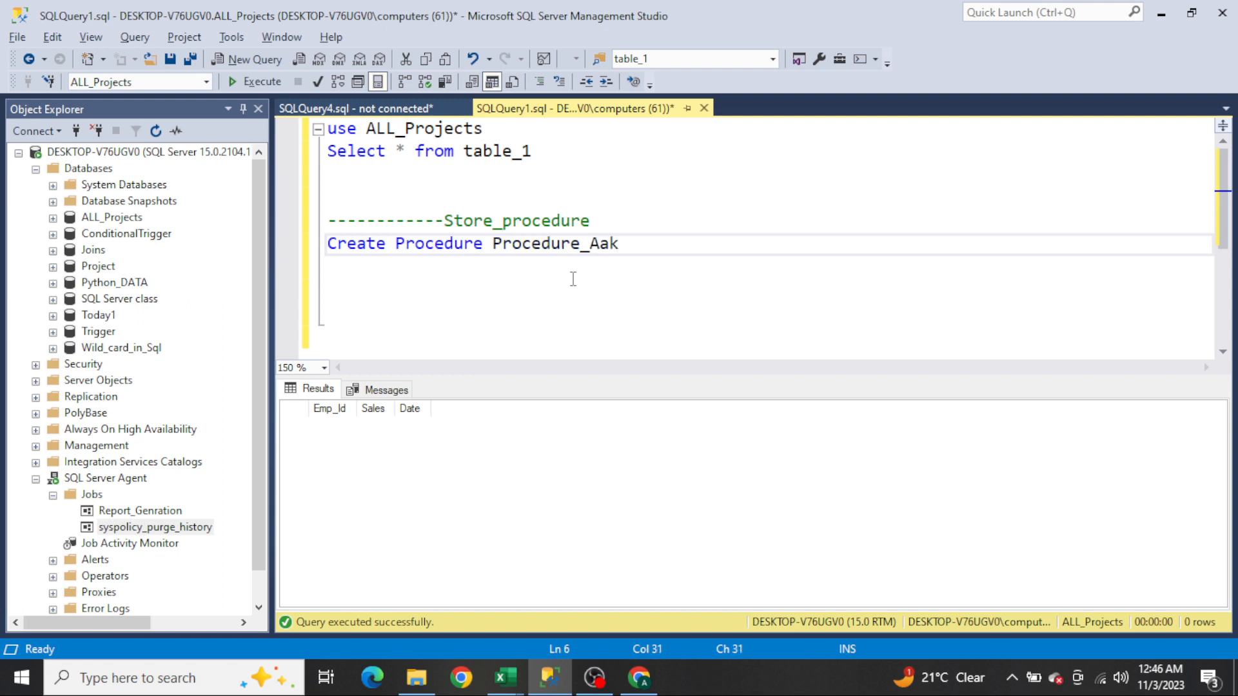
pyautogui.press('Return')
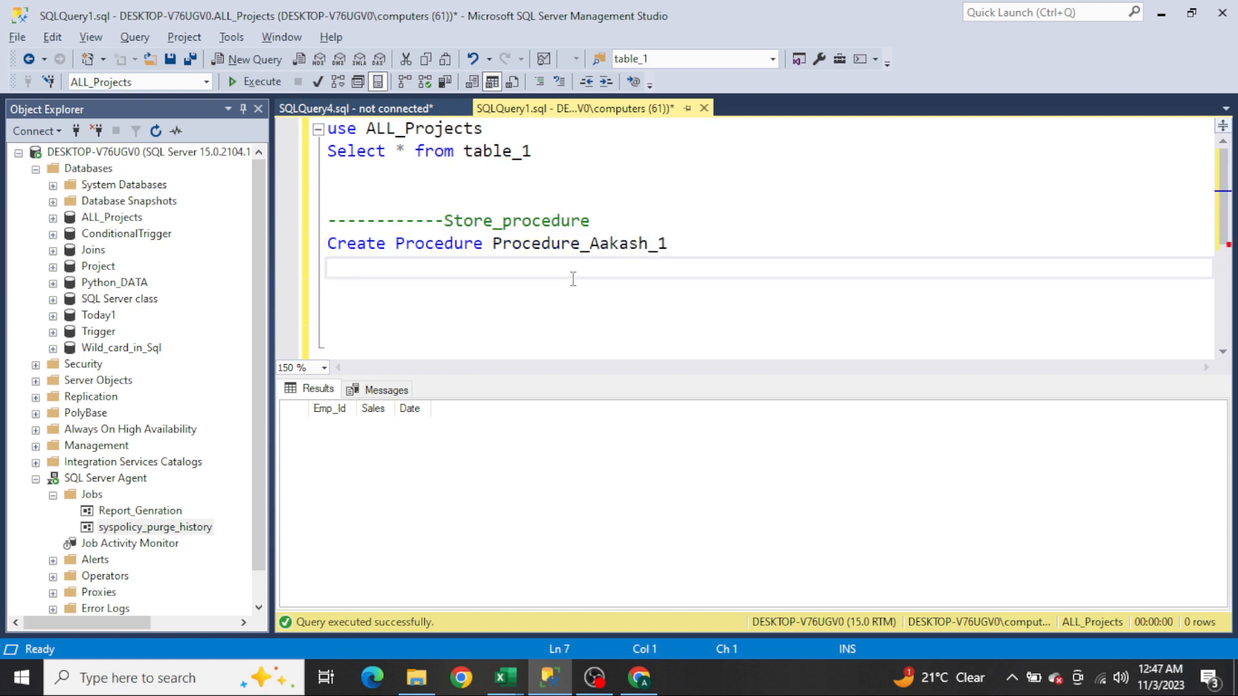
pyautogui.write('as')
pyautogui.press('Return')
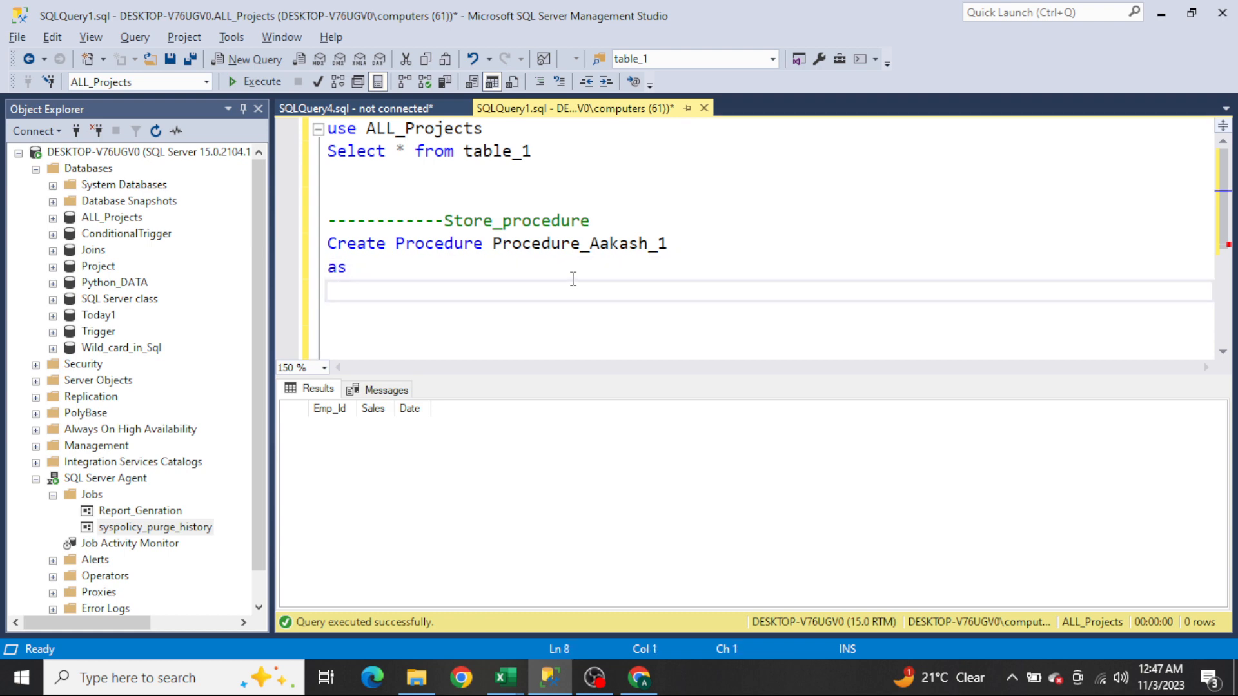
pyautogui.write('Decl')
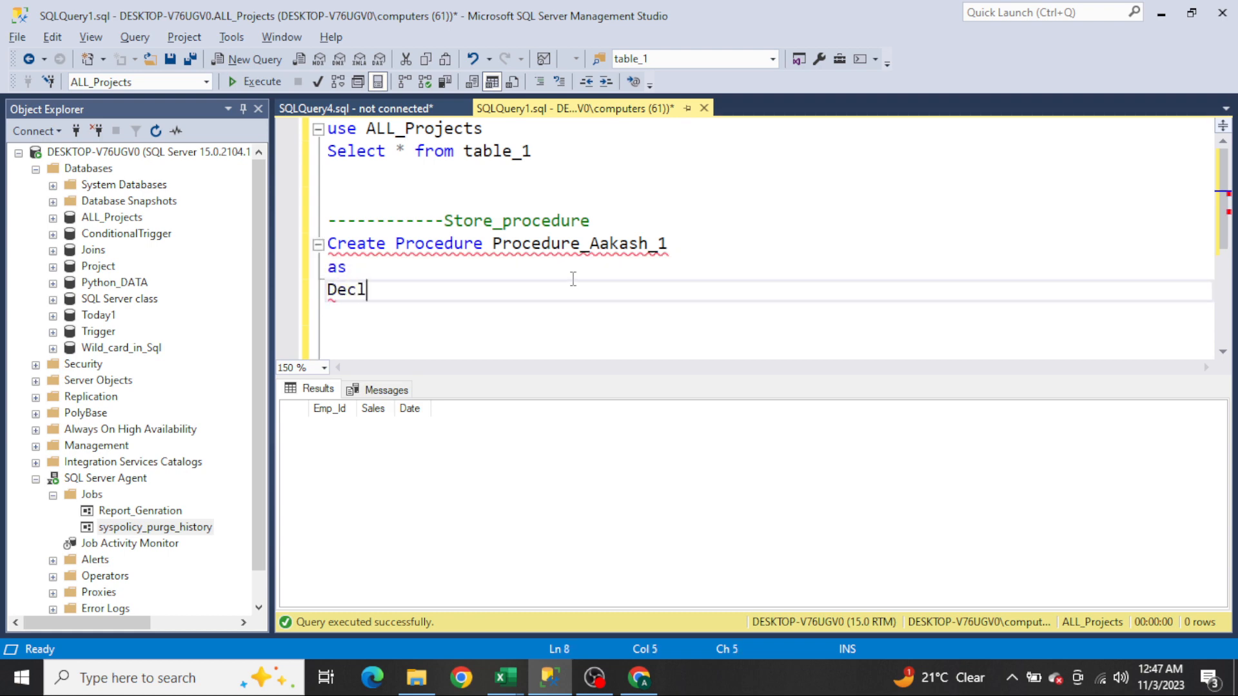
pyautogui.write('are @emp_id,')
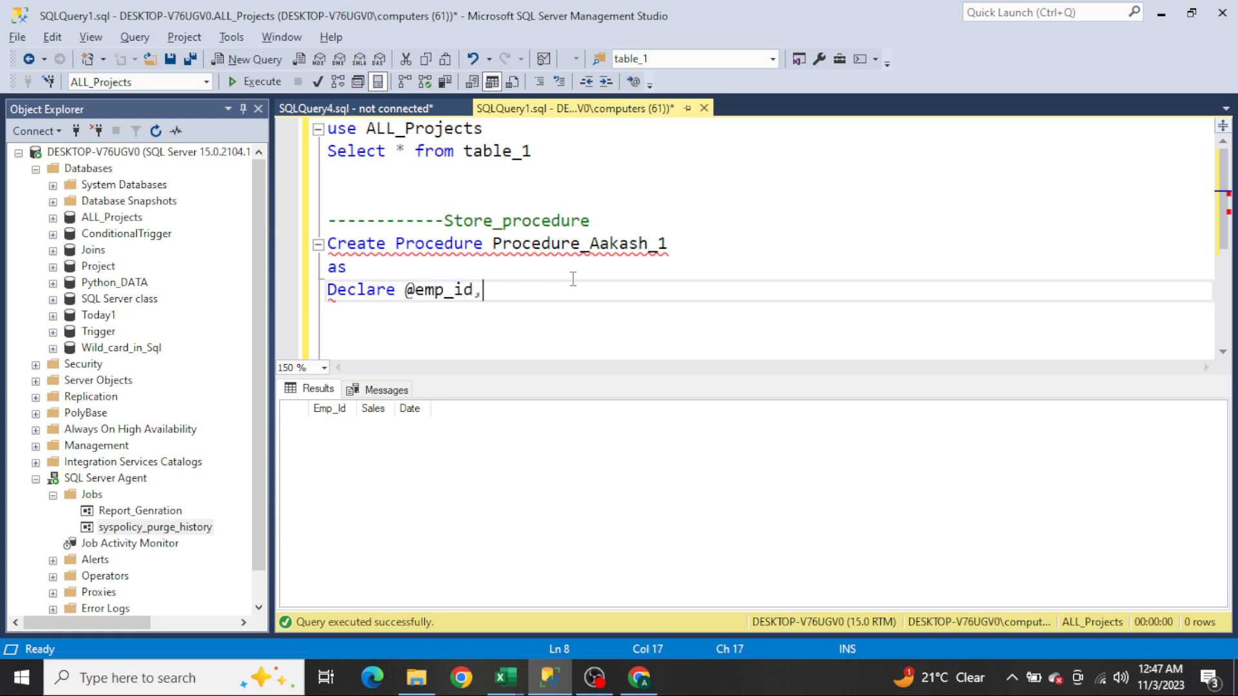
pyautogui.press('BackSpace')
pyautogui.write('bigint')
pyautogui.press('Return')
pyautogui.write('Decl')
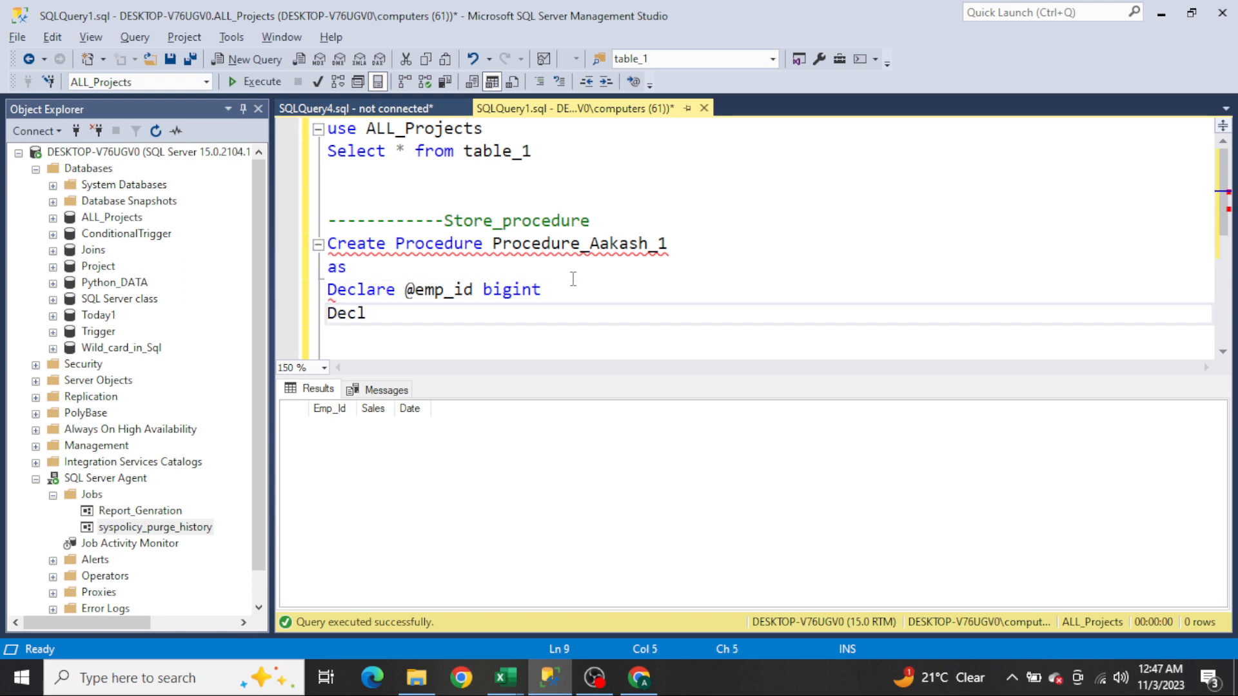
pyautogui.write('are @sales')
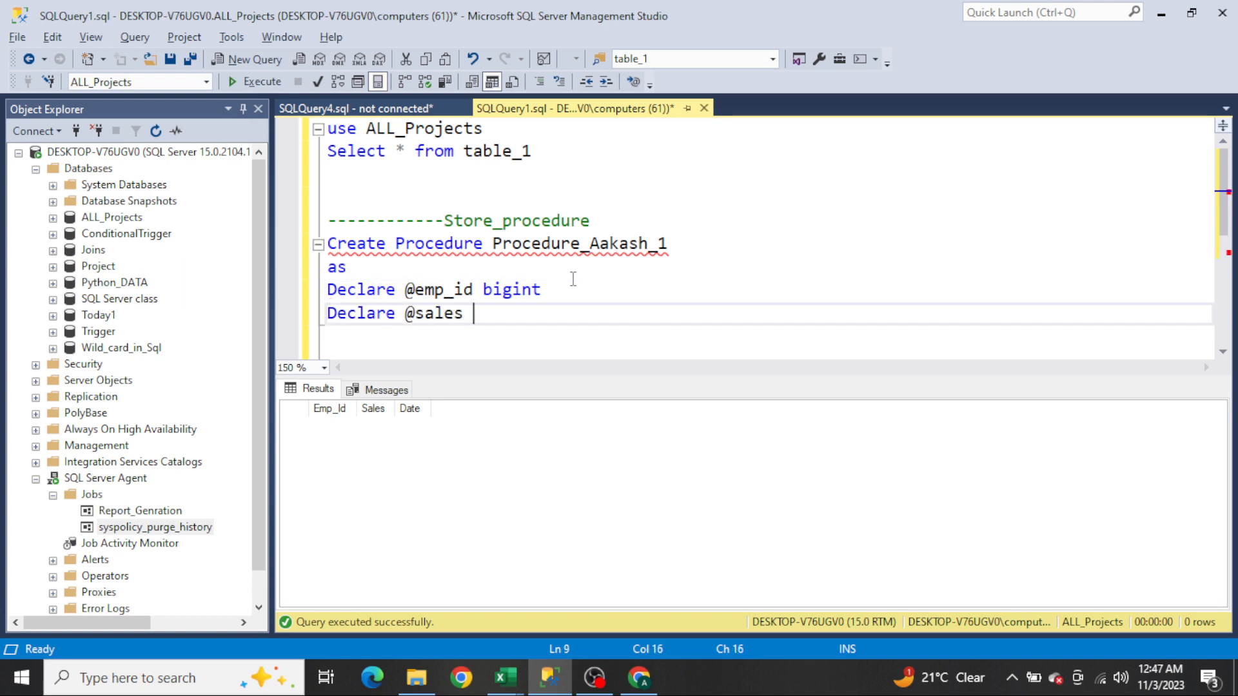
pyautogui.press('Up')
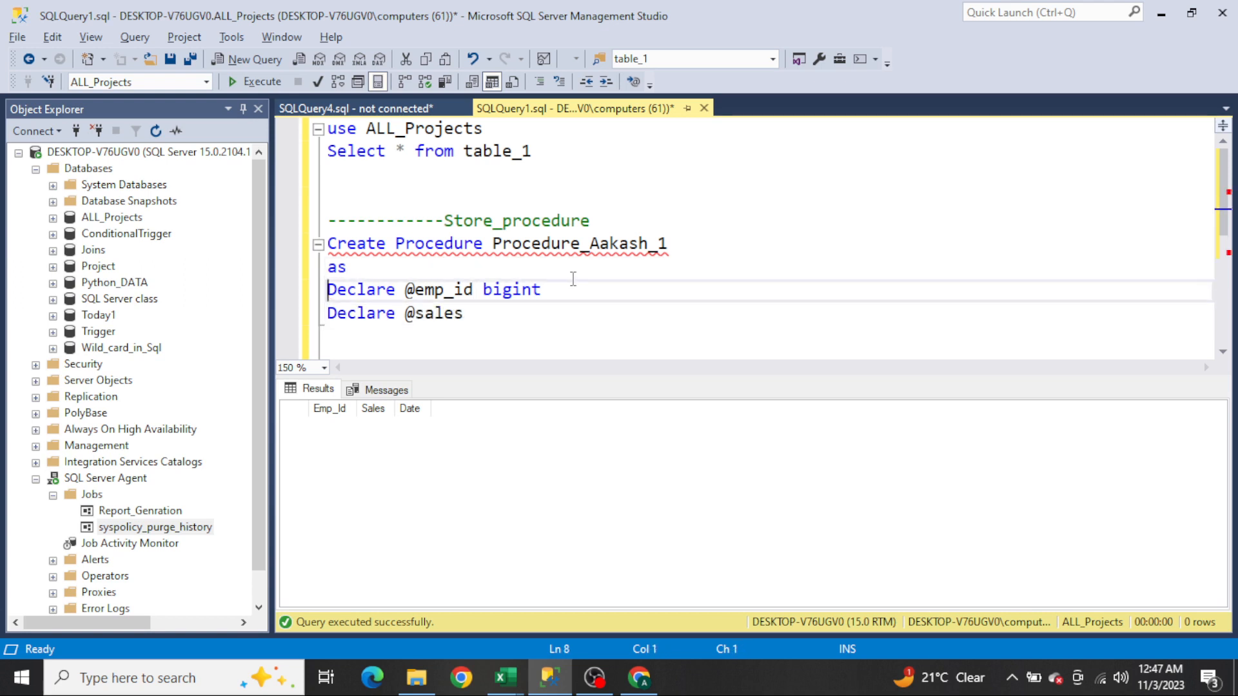
pyautogui.press('Home')
pyautogui.hotkey('shift', 'Down')
pyautogui.hotkey('shift', 'Down')
pyautogui.press('Delete')
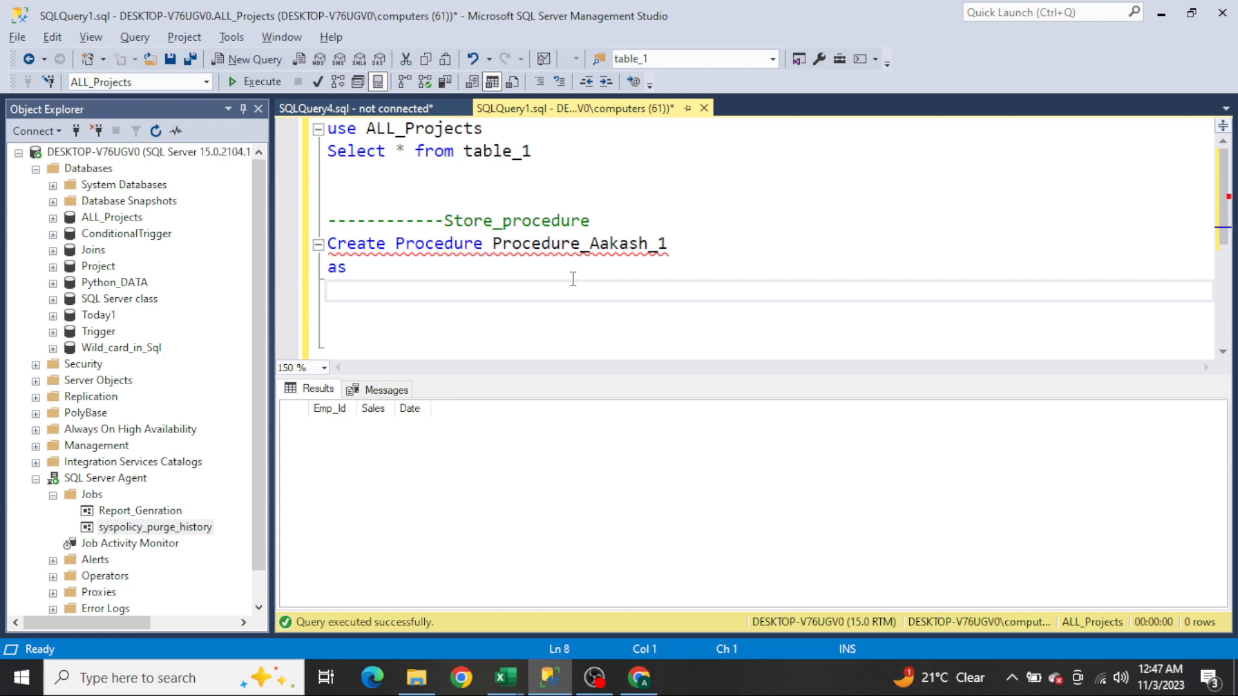
# Step: Write the procedure body: insert into Table_1 values (1212,100,CURRENT_TIMESTAMP)
pyautogui.write('insert int')
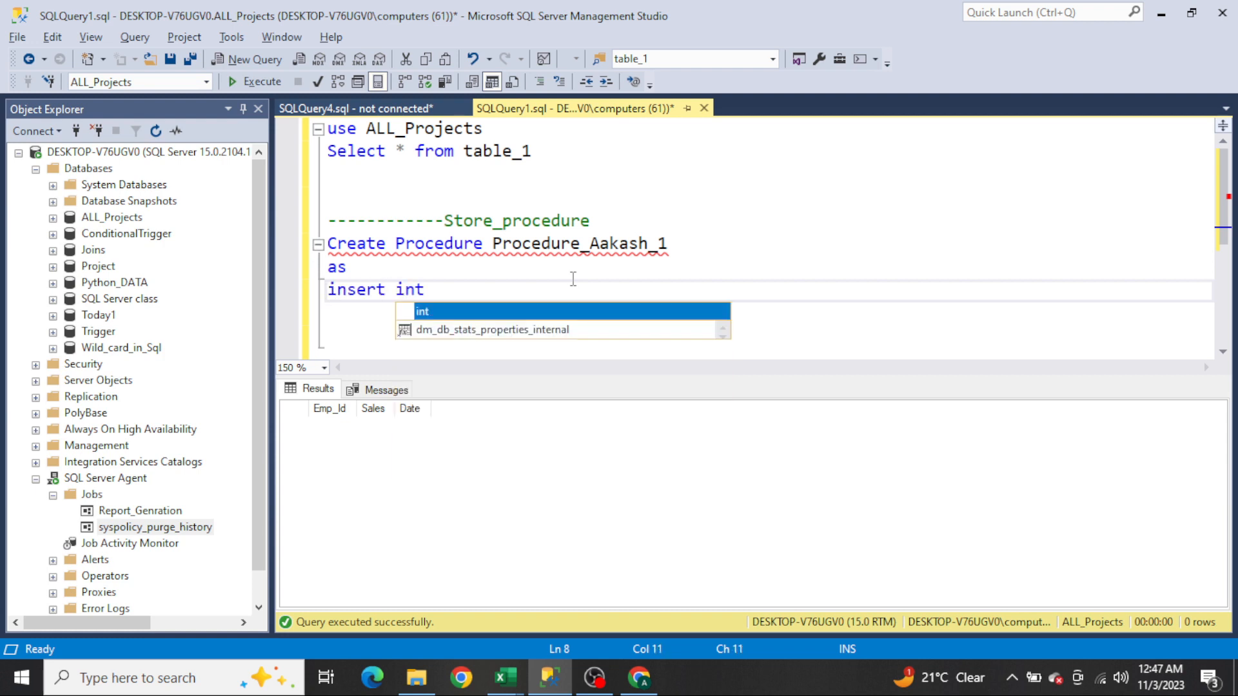
pyautogui.write('o tabl')
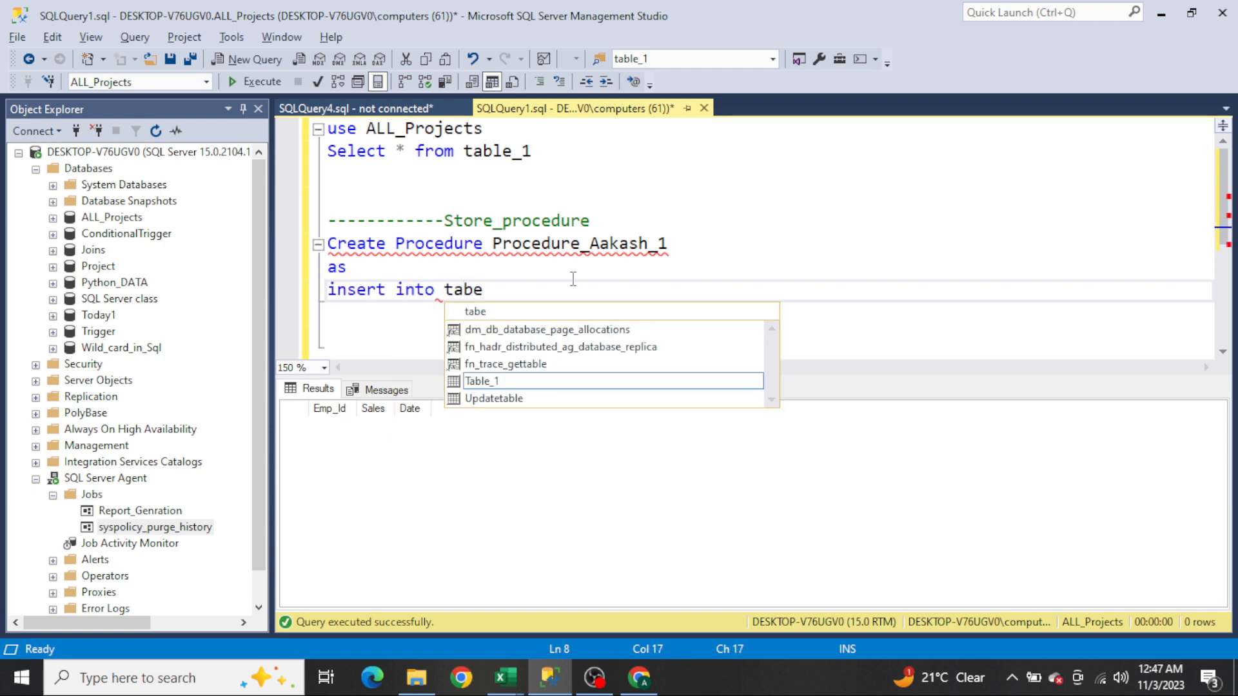
pyautogui.press('Tab')
pyautogui.write('value')
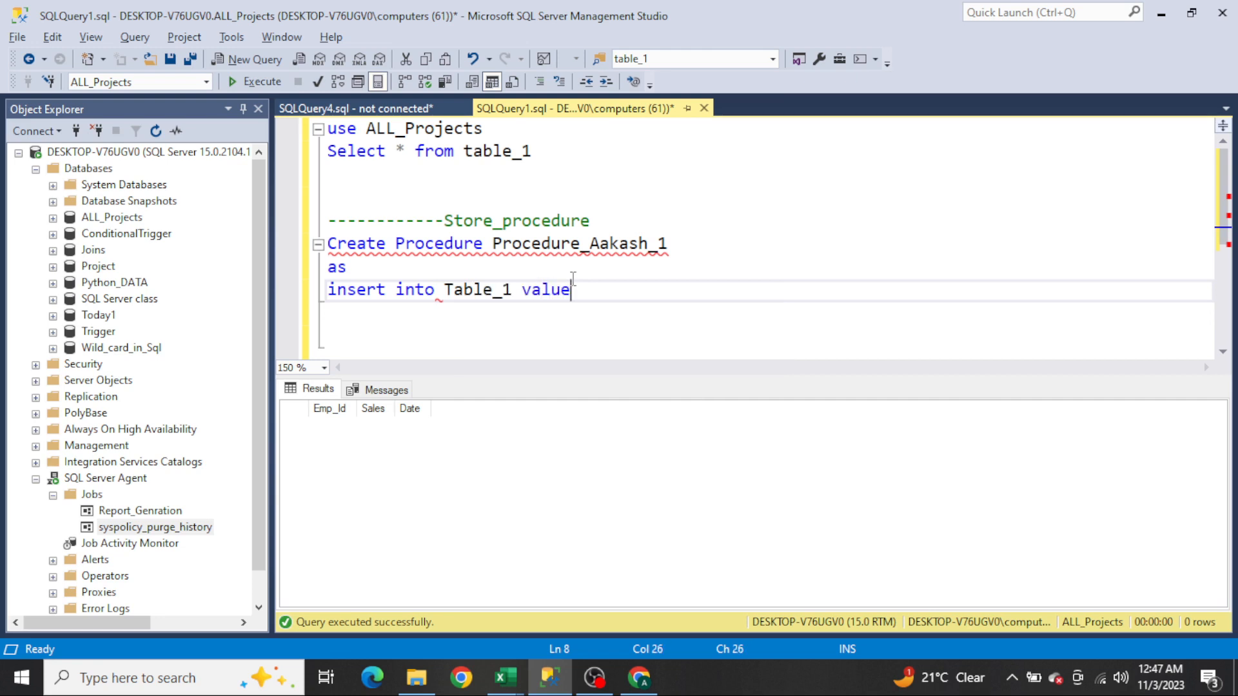
pyautogui.write('s (1212,100,cuuren')
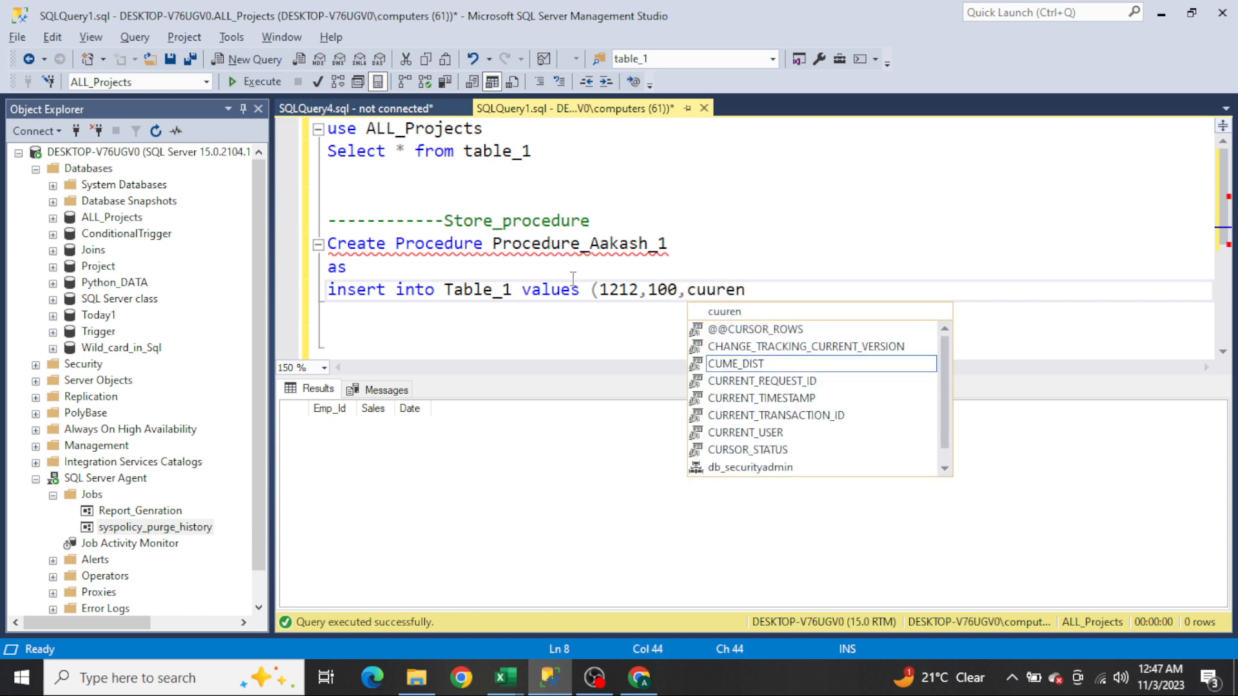
pyautogui.press('Tab')
pyautogui.write(')')
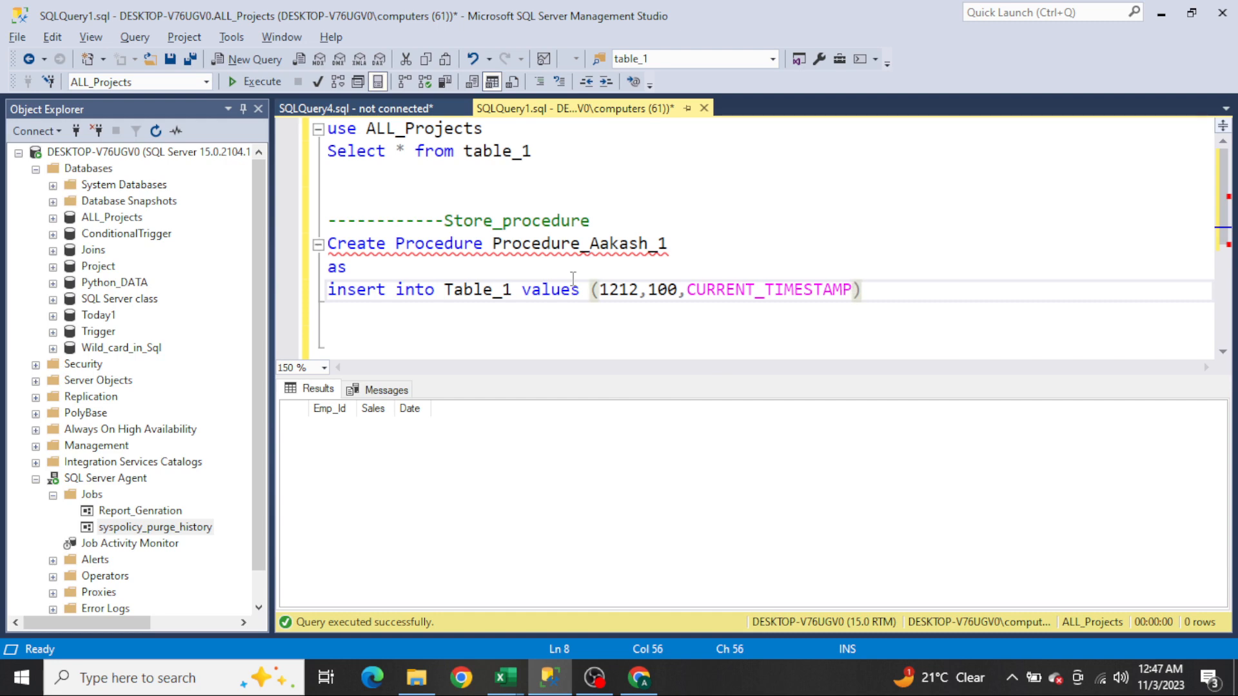
pyautogui.press('Return')
# Step: Select the procedure definition and execute it to create the stored procedure
pyautogui.hotkey('shift', 'Up')
pyautogui.hotkey('shift', 'Up')
pyautogui.hotkey('shift', 'Up')
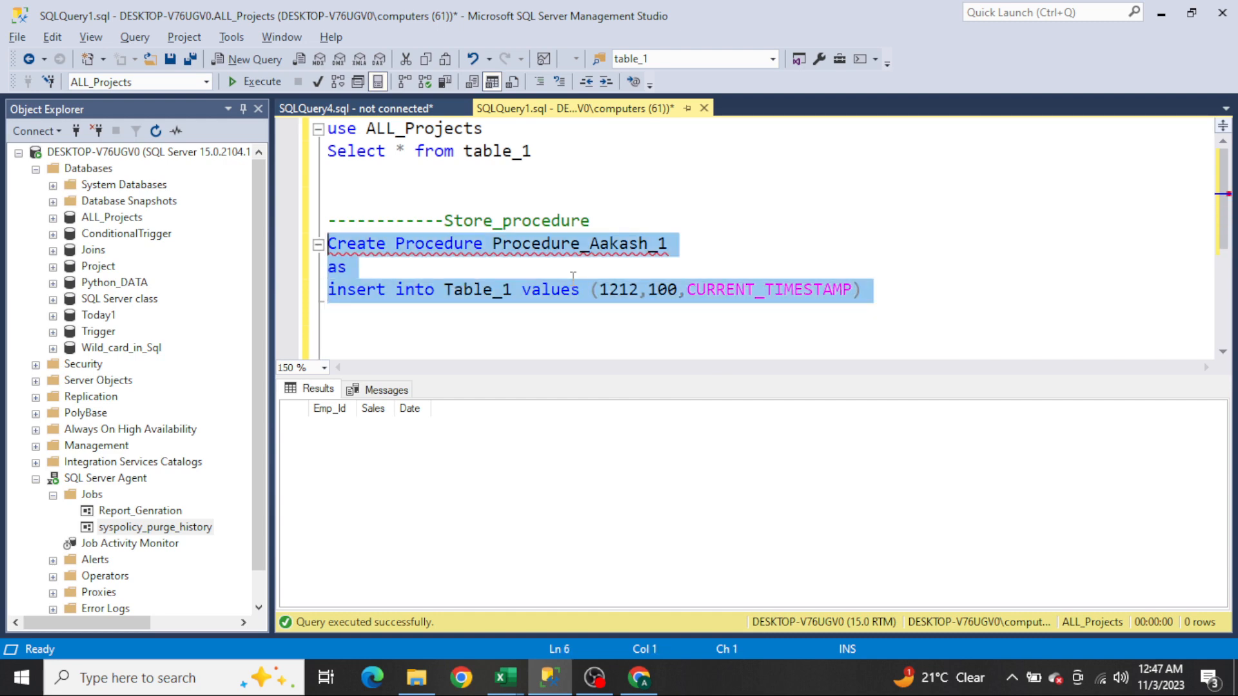
pyautogui.press('F5')
pyautogui.press('End')
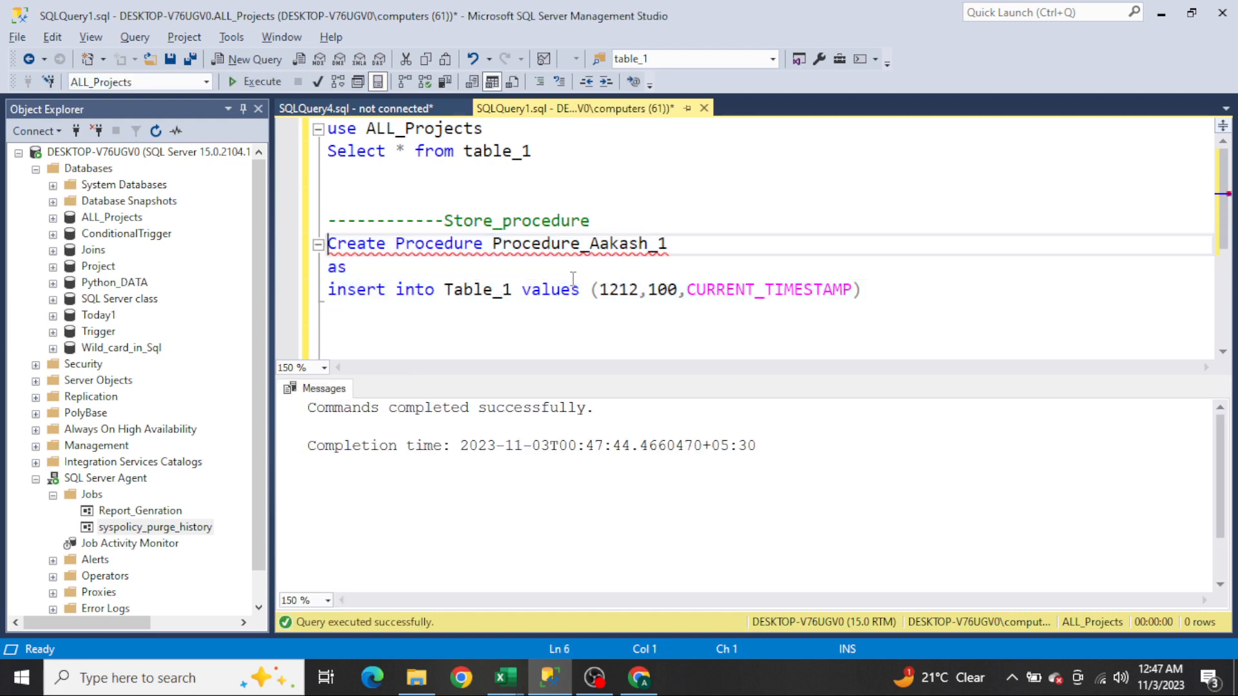
pyautogui.hotkey('ctrl', 'shift', 'Left')
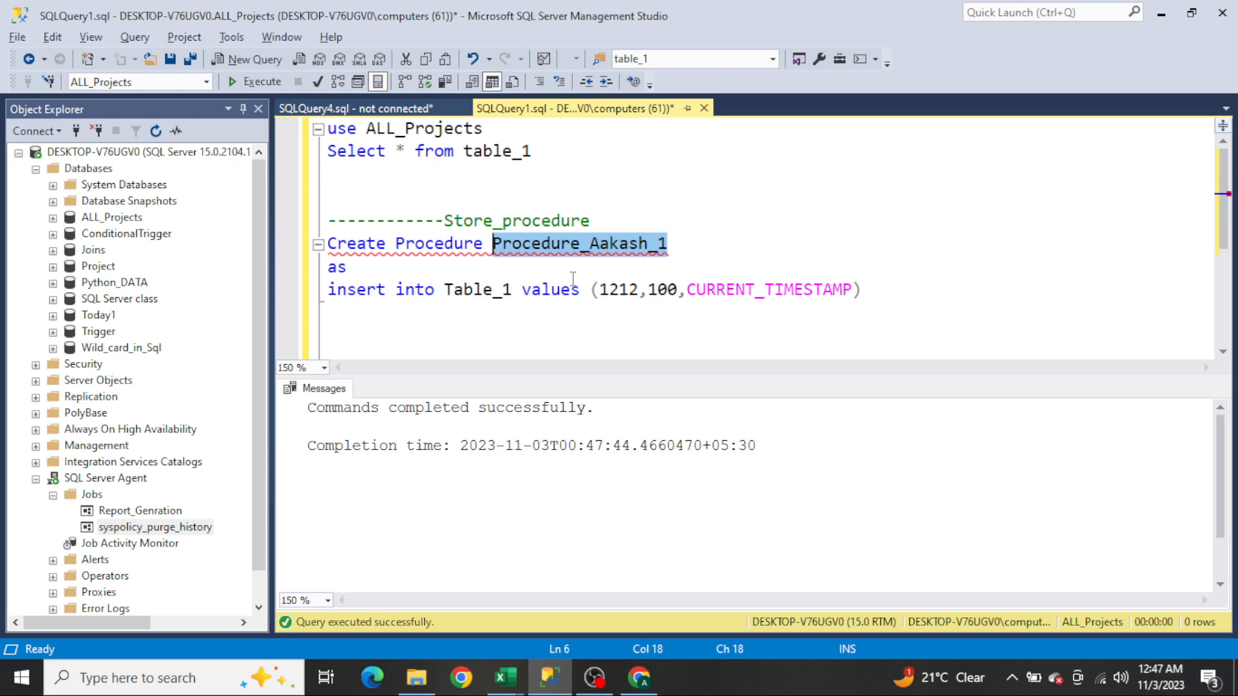
pyautogui.press('End')
pyautogui.press('Down')
pyautogui.press('Down')
pyautogui.press('Down')
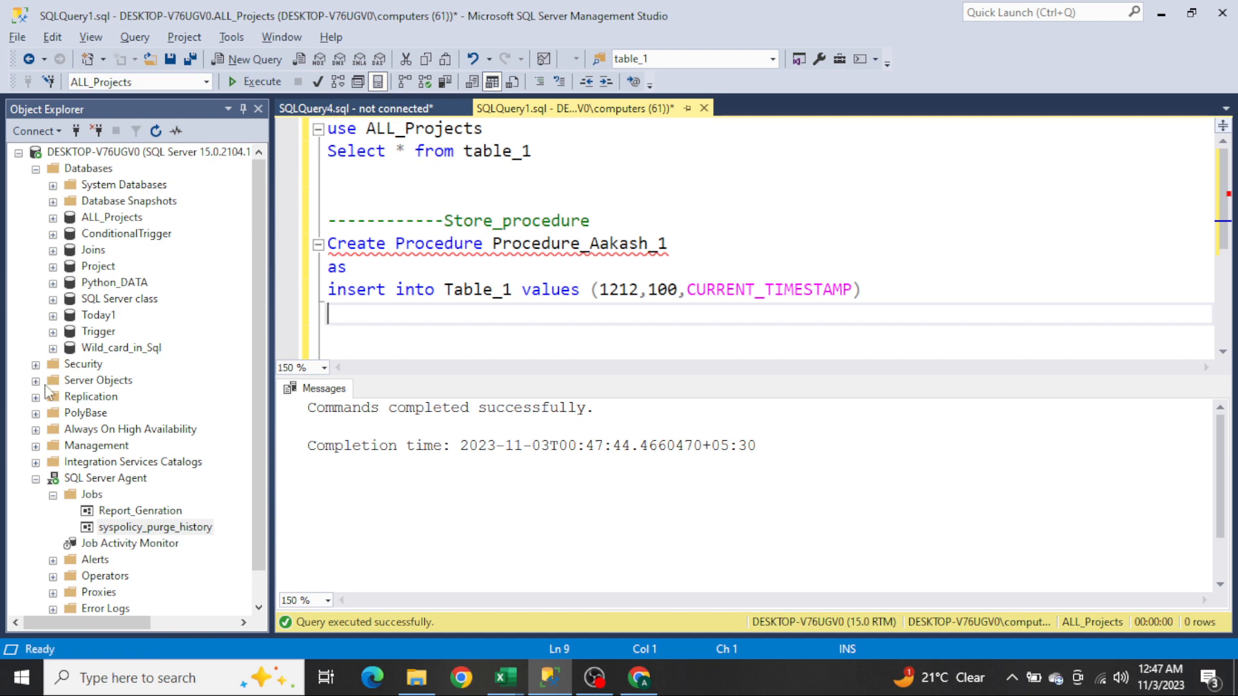
pyautogui.click(36, 479)
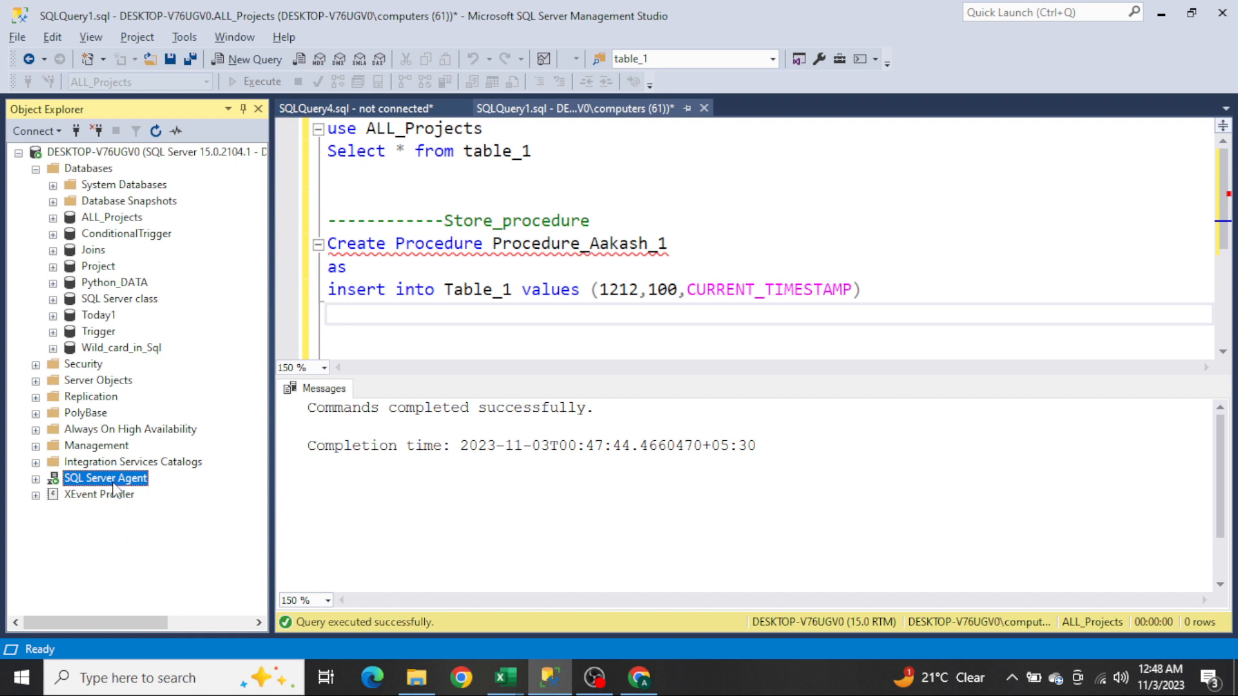
# Step: Create a new SQL Server Agent job named with the author's name followed by _Task_1
pyautogui.click(36, 479)
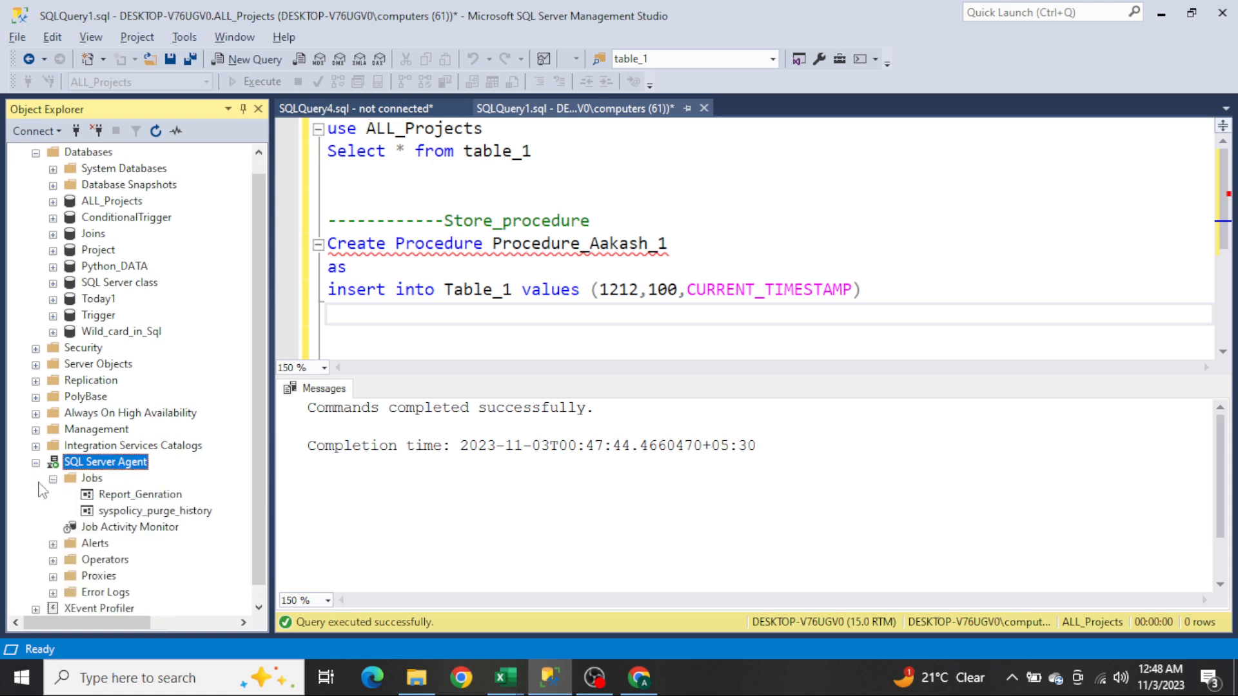
pyautogui.rightClick(92, 483)
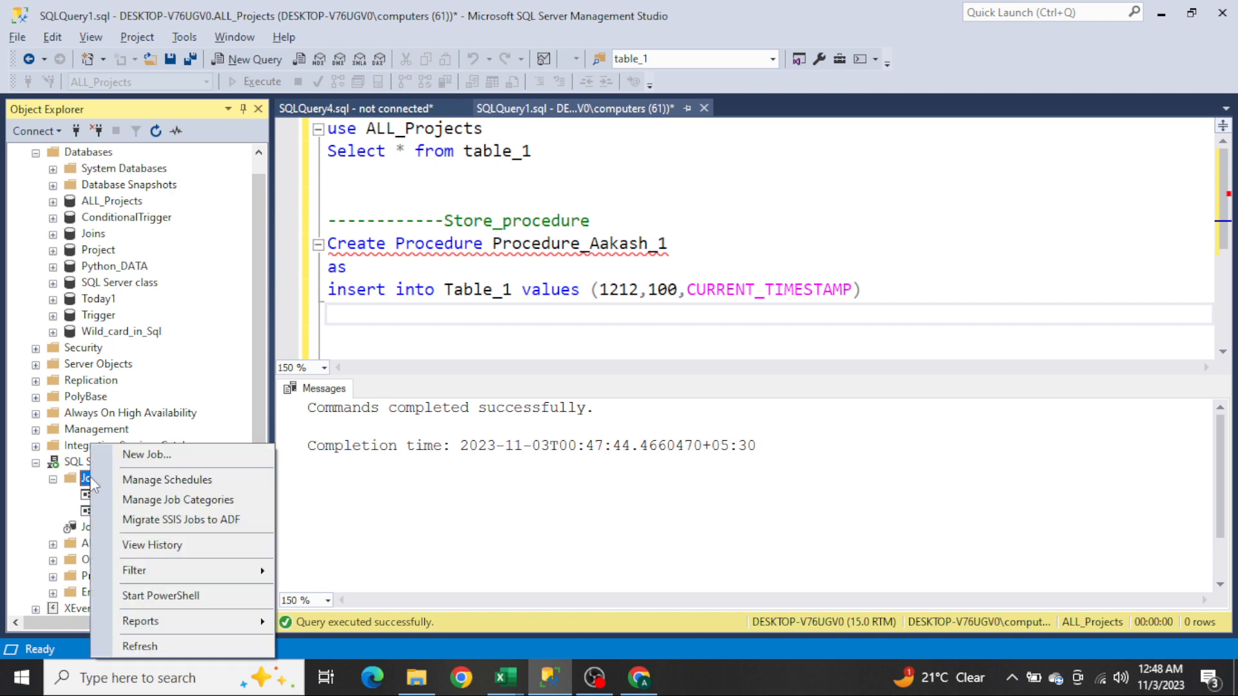
pyautogui.click(204, 456)
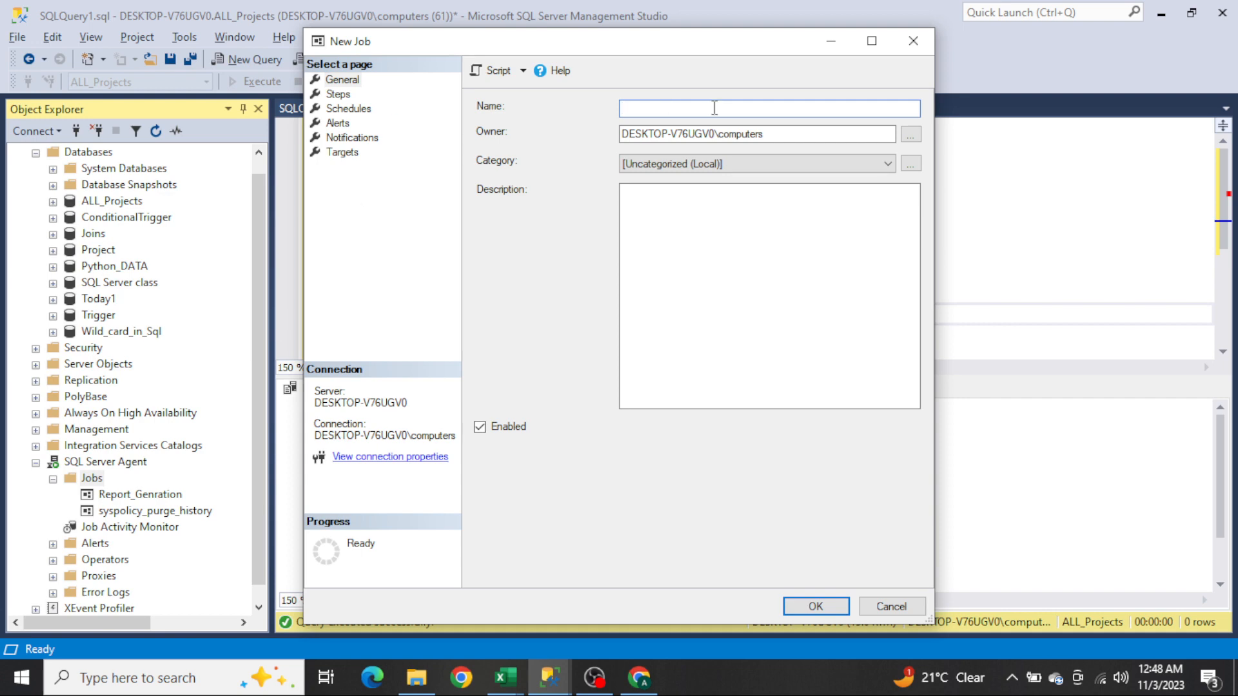
pyautogui.write('All')
pyautogui.press('BackSpace')
pyautogui.press('BackSpace')
pyautogui.press('BackSpace')
pyautogui.write('Aakash_Task_1')
# Step: Add job step Step_111 running Exec Procedure_ plus the author's name and _1 against the ALL_Projects database
pyautogui.click(347, 96)
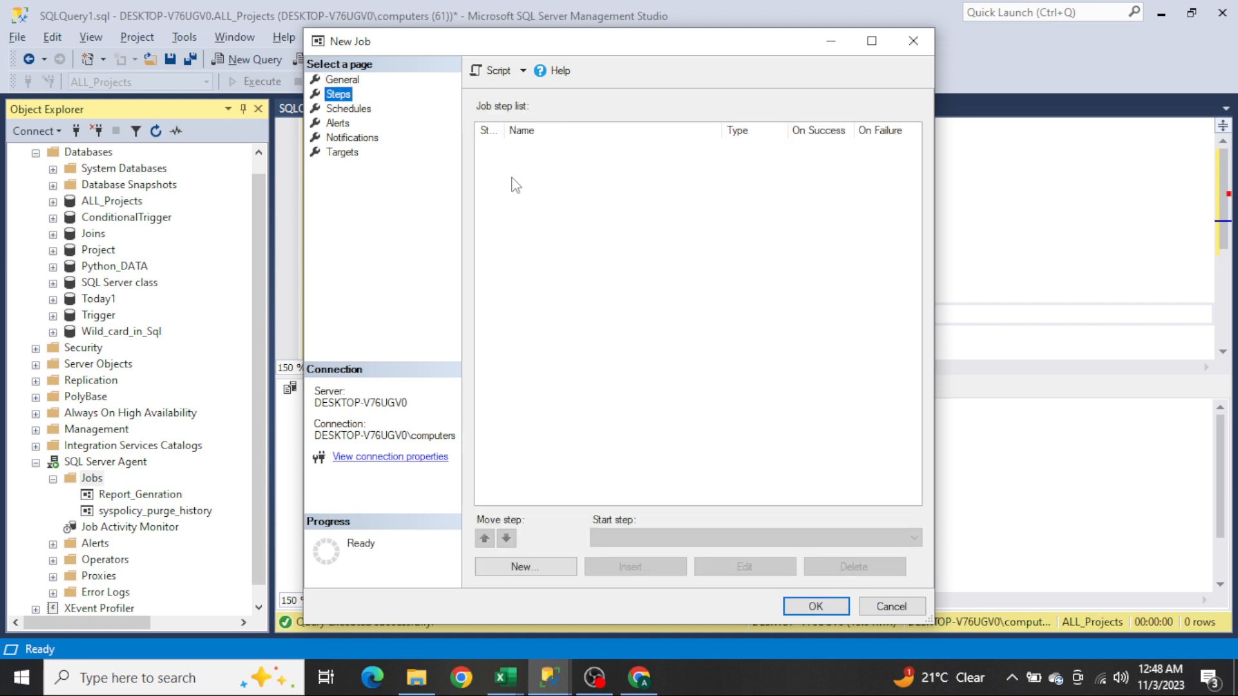
pyautogui.click(518, 568)
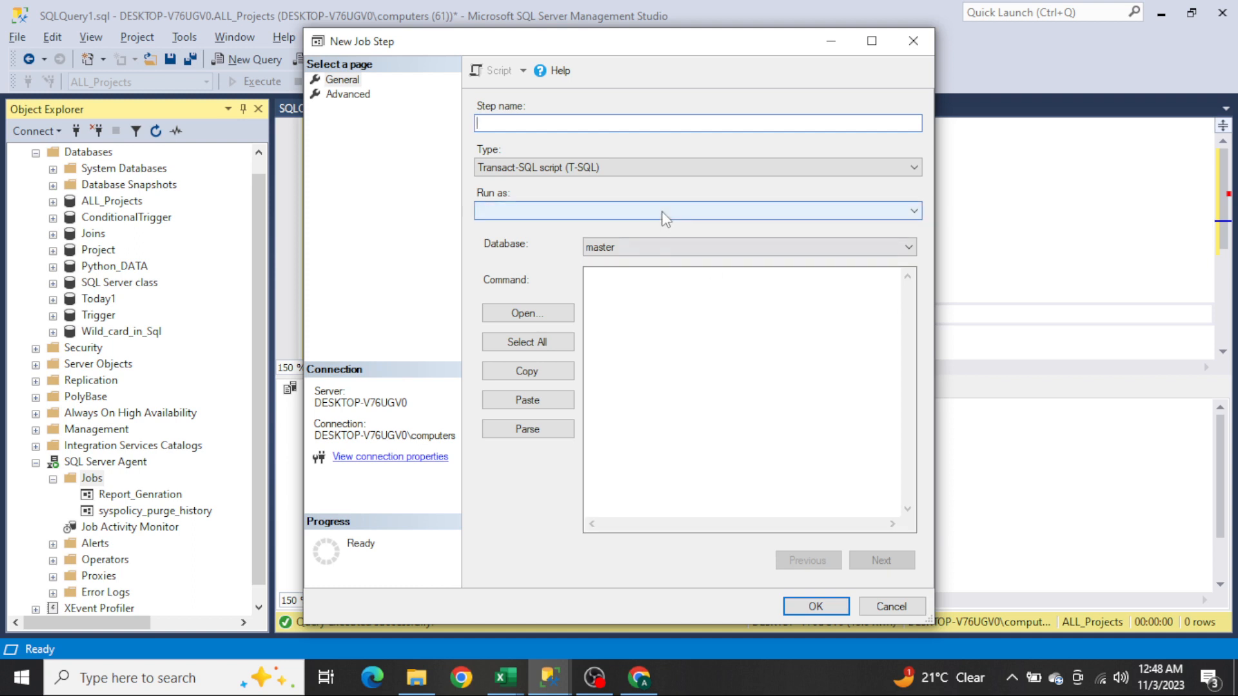
pyautogui.write('Step_111')
pyautogui.click(680, 251)
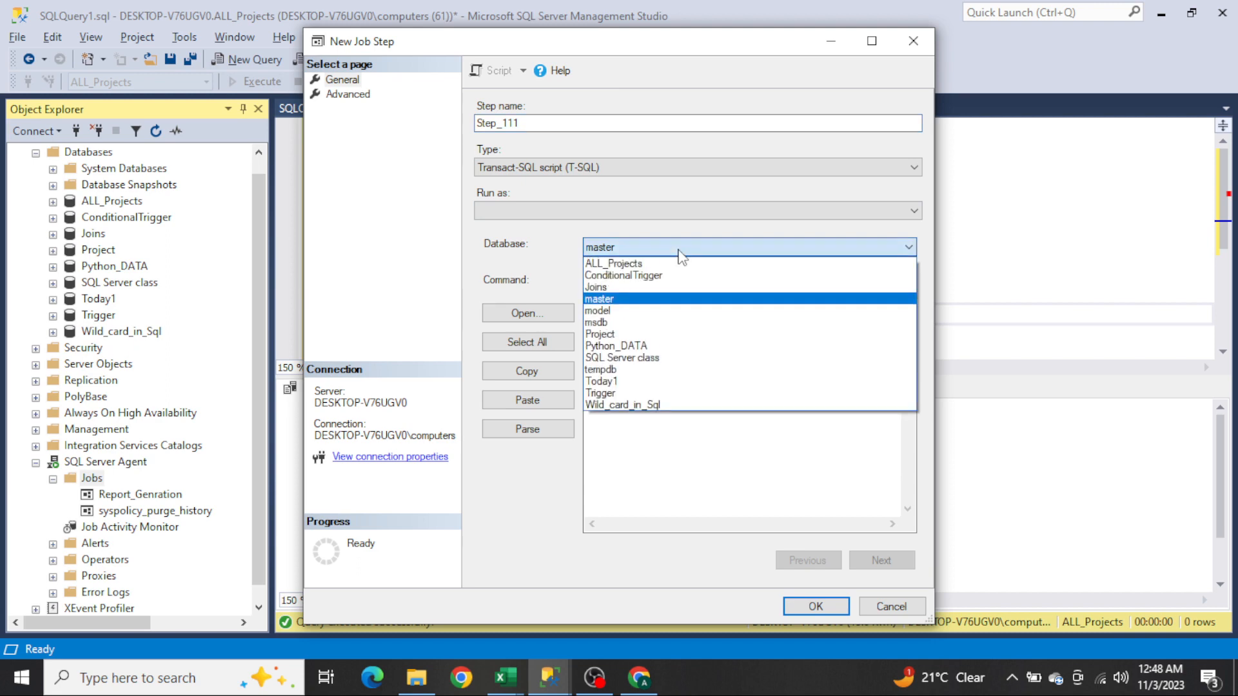
pyautogui.click(657, 266)
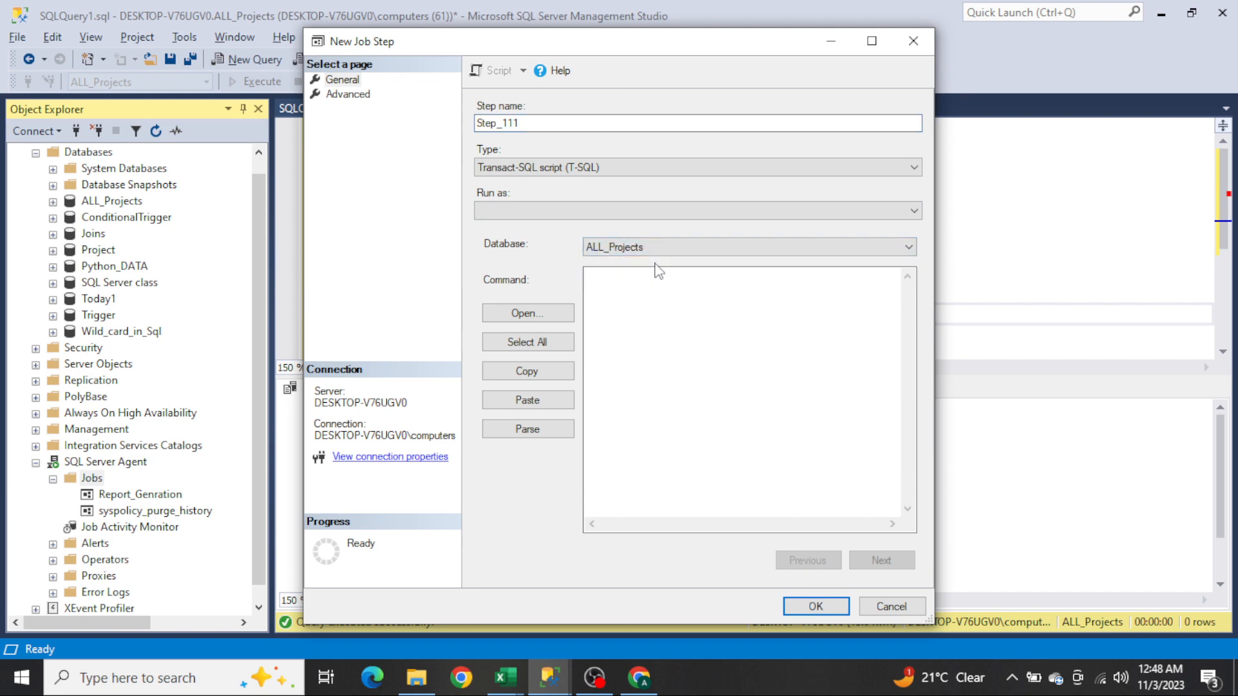
pyautogui.click(628, 299)
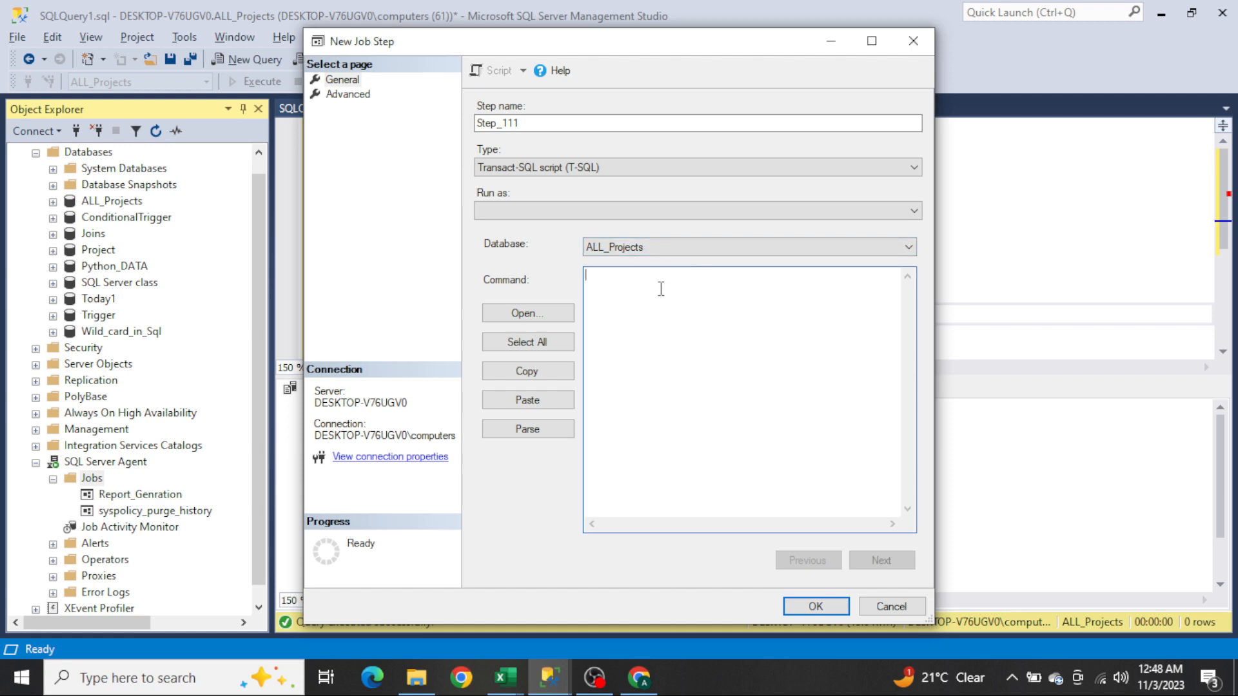
pyautogui.write('Exec Procedure_Aakash_1')
pyautogui.hotkey('ctrl', 'shift', 'Left')
pyautogui.press('Home')
pyautogui.hotkey('ctrl', 'shift', 'Right')
pyautogui.click(705, 275)
pyautogui.click(830, 602)
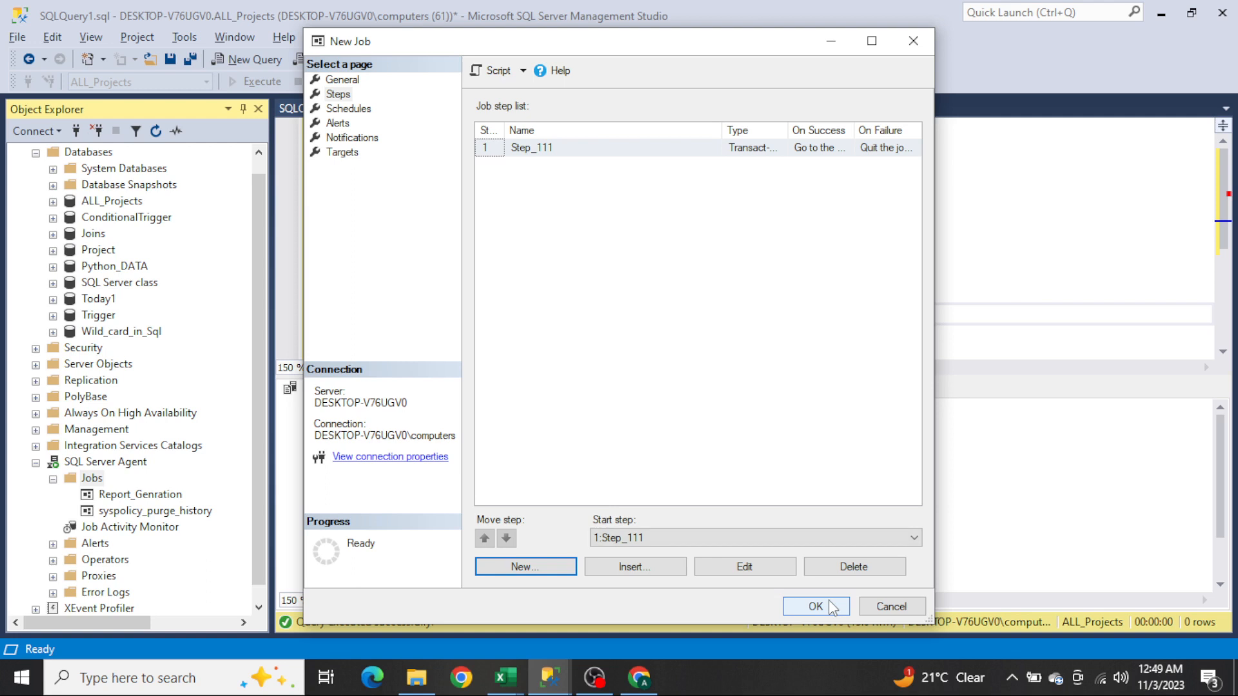
# Step: Attach a new recurring schedule Shcedule_1 occurring daily every 10 seconds, and save the job
pyautogui.click(353, 110)
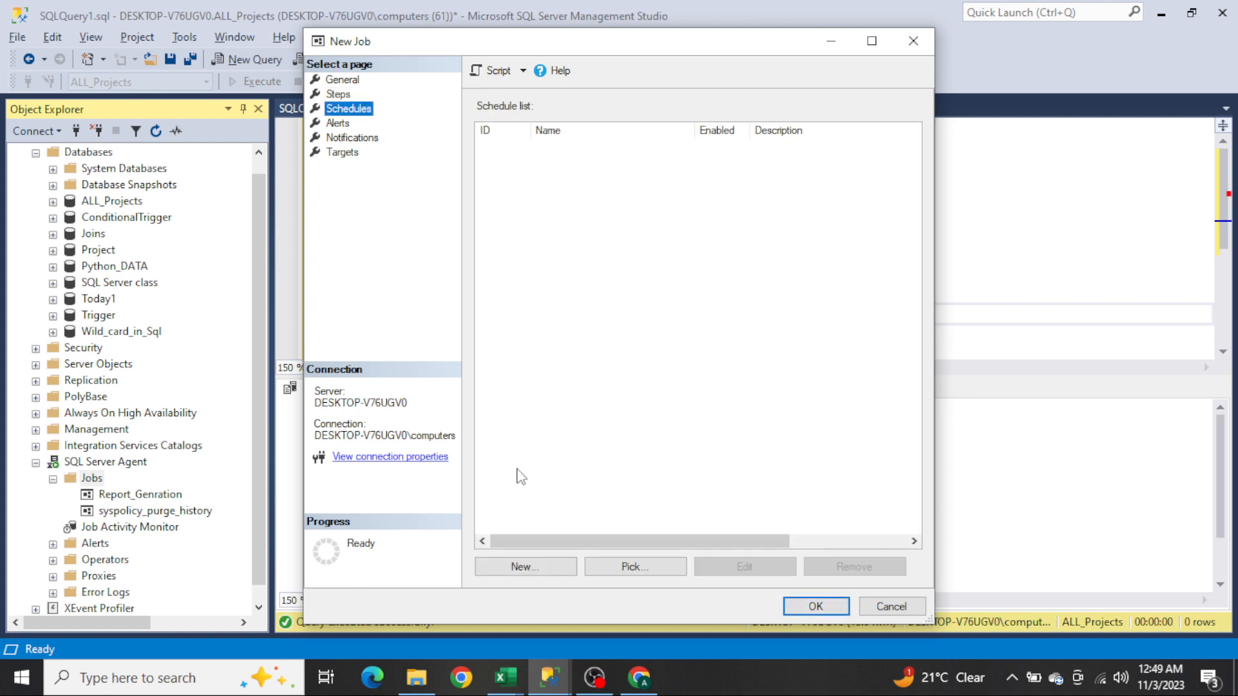
pyautogui.click(545, 567)
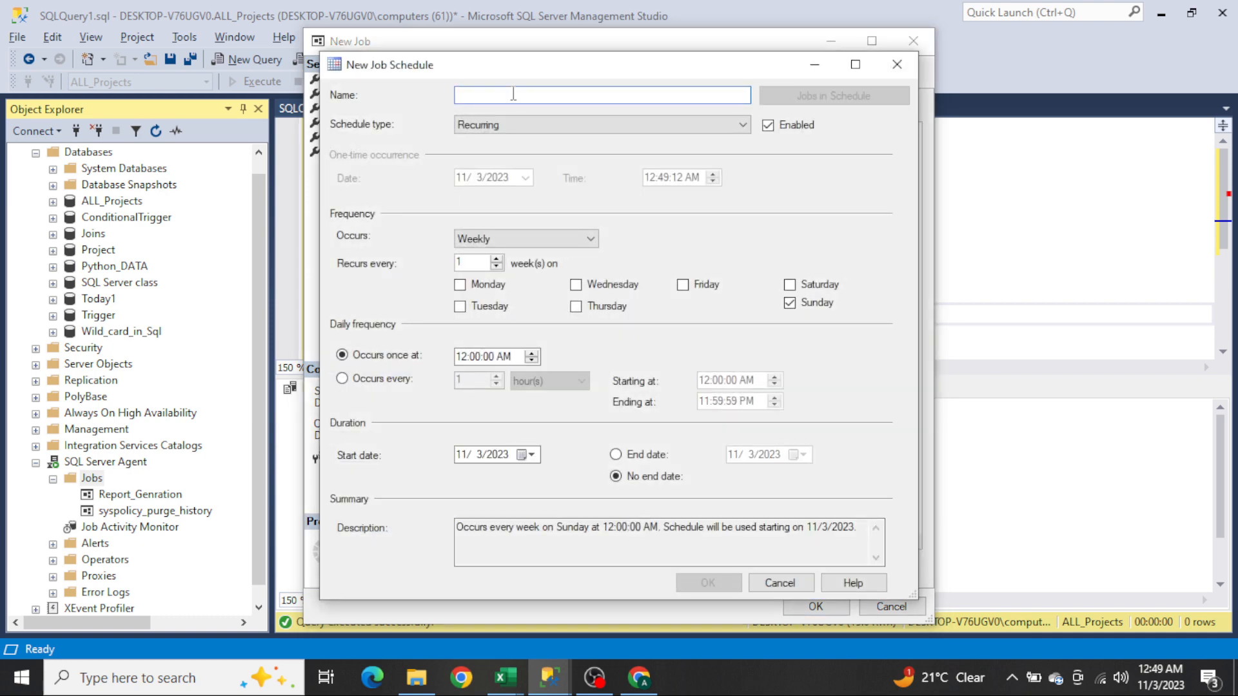
pyautogui.write('Shcedule')
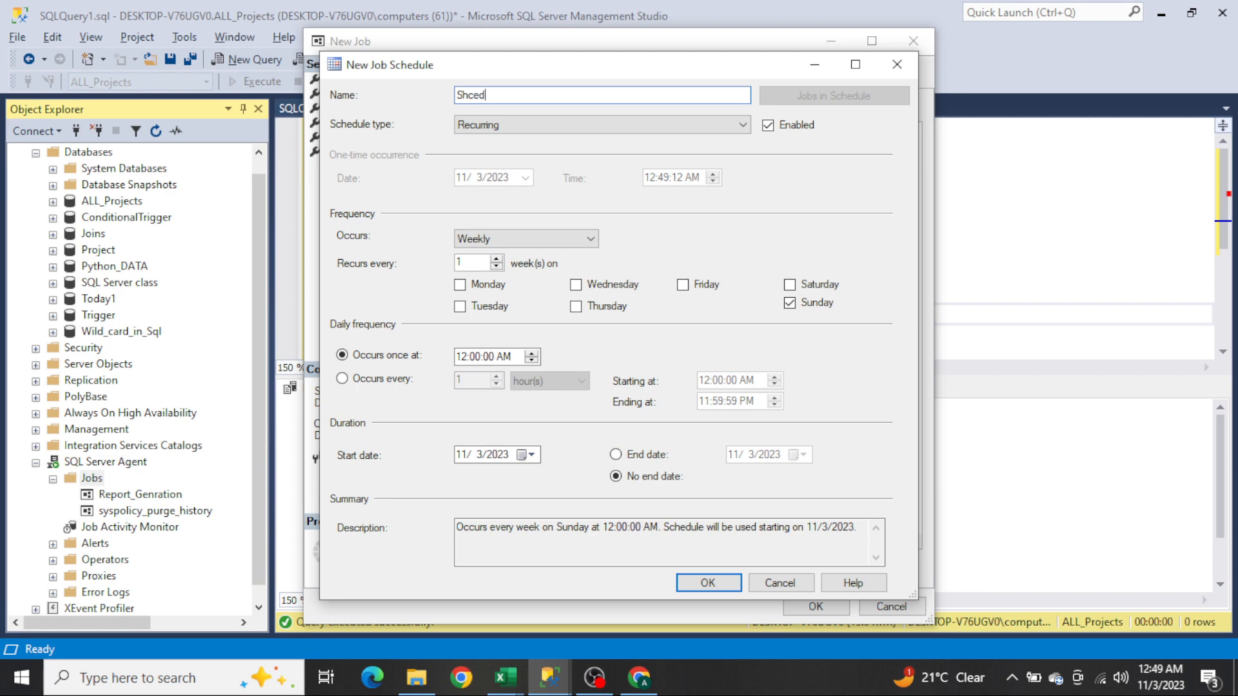
pyautogui.press('BackSpace')
pyautogui.press('BackSpace')
pyautogui.click(478, 236)
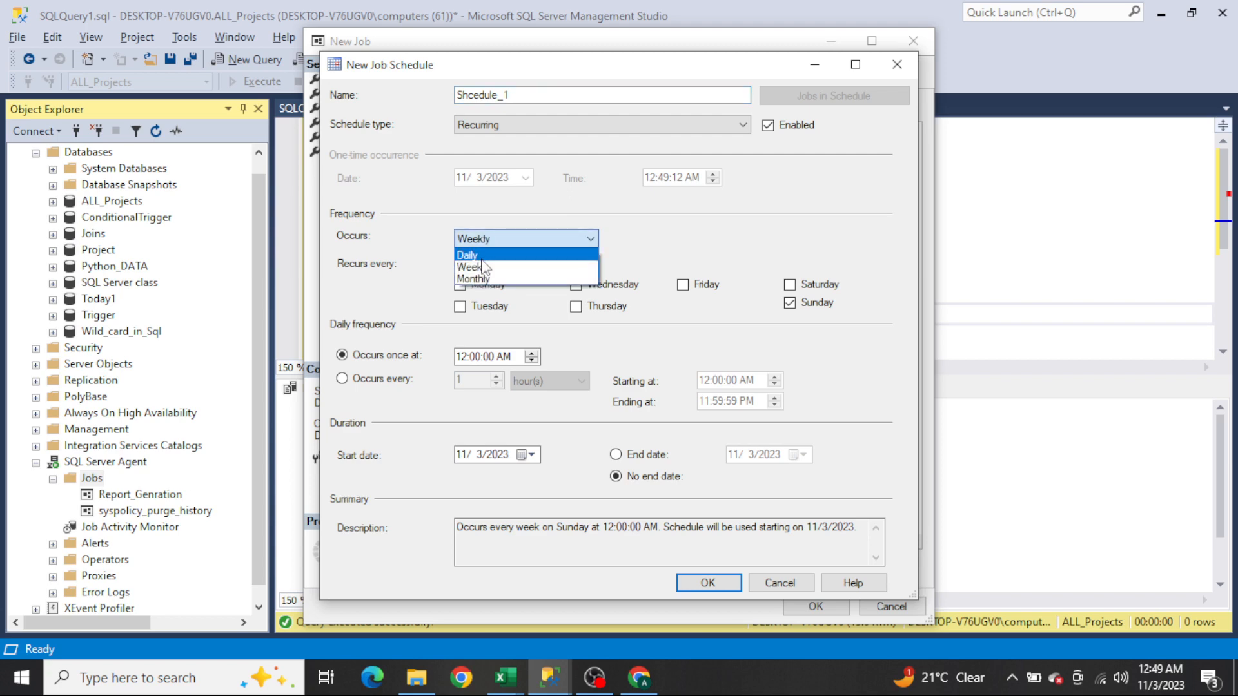
pyautogui.click(484, 257)
pyautogui.click(406, 334)
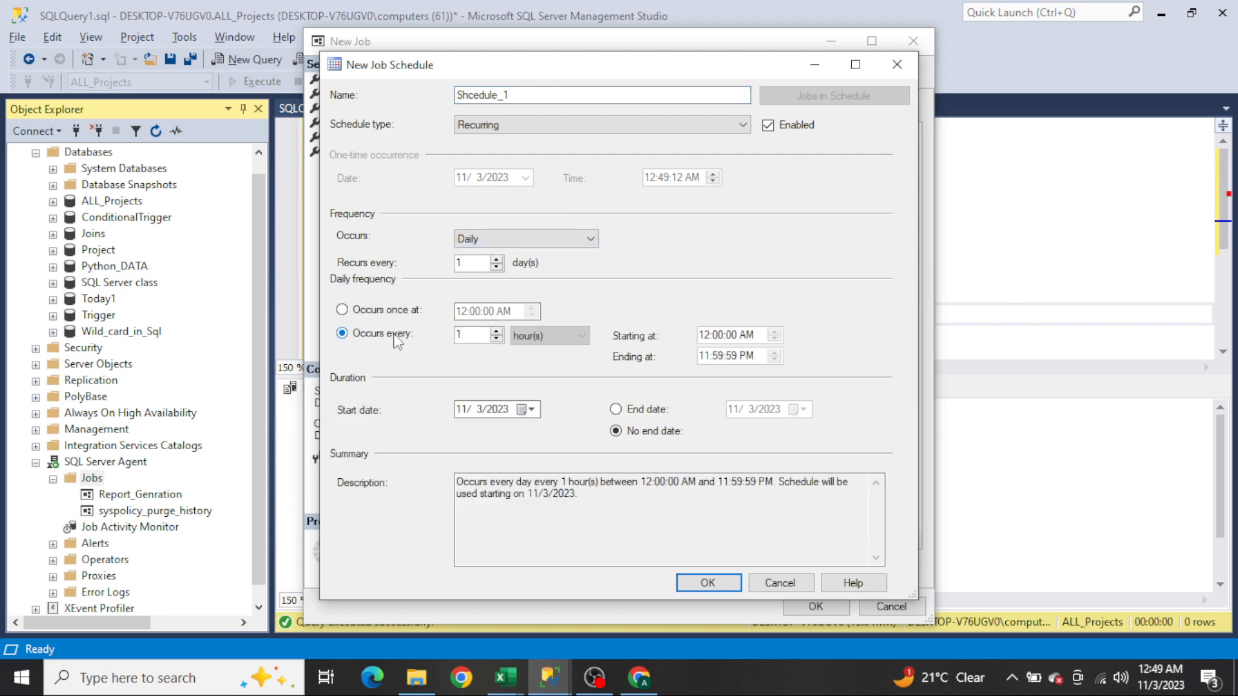
pyautogui.click(535, 340)
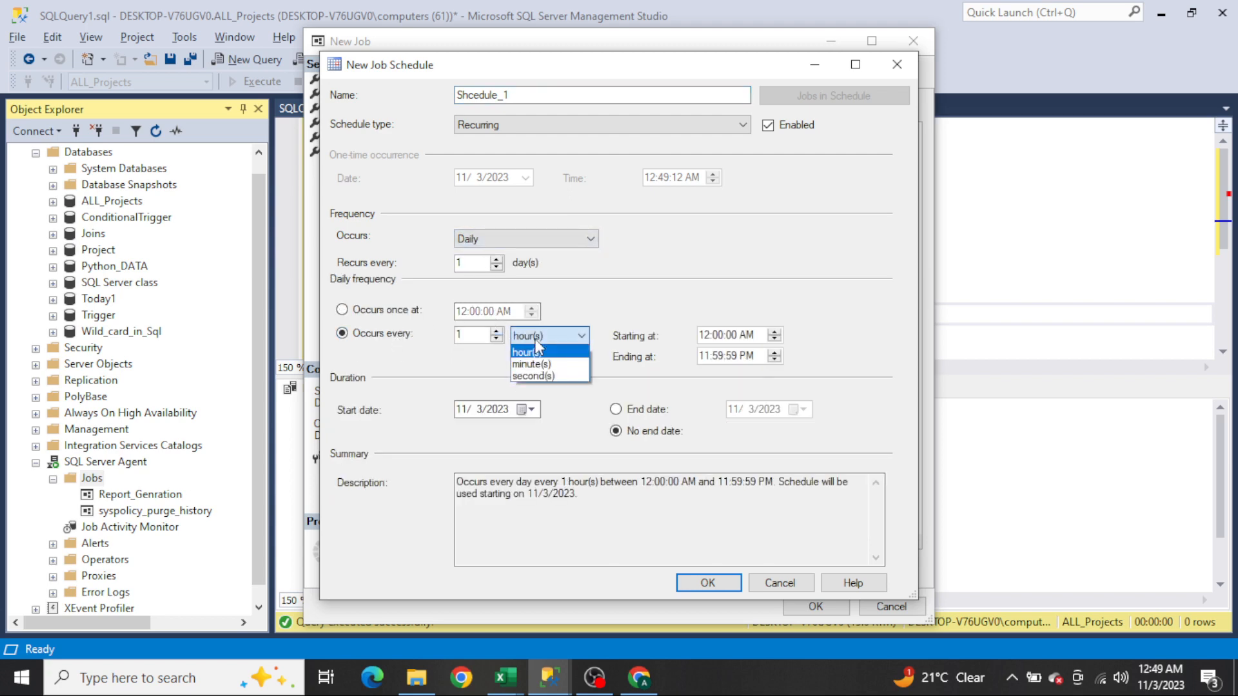
pyautogui.click(541, 377)
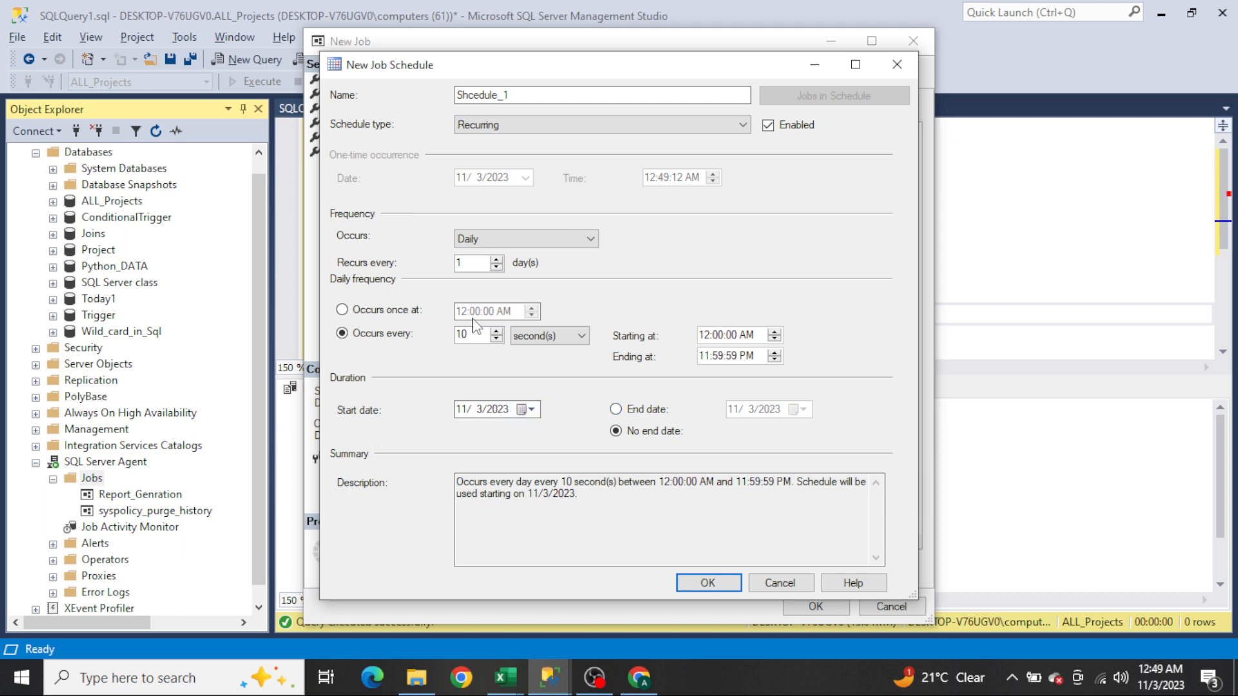
pyautogui.press('BackSpace')
pyautogui.press('BackSpace')
pyautogui.click(710, 586)
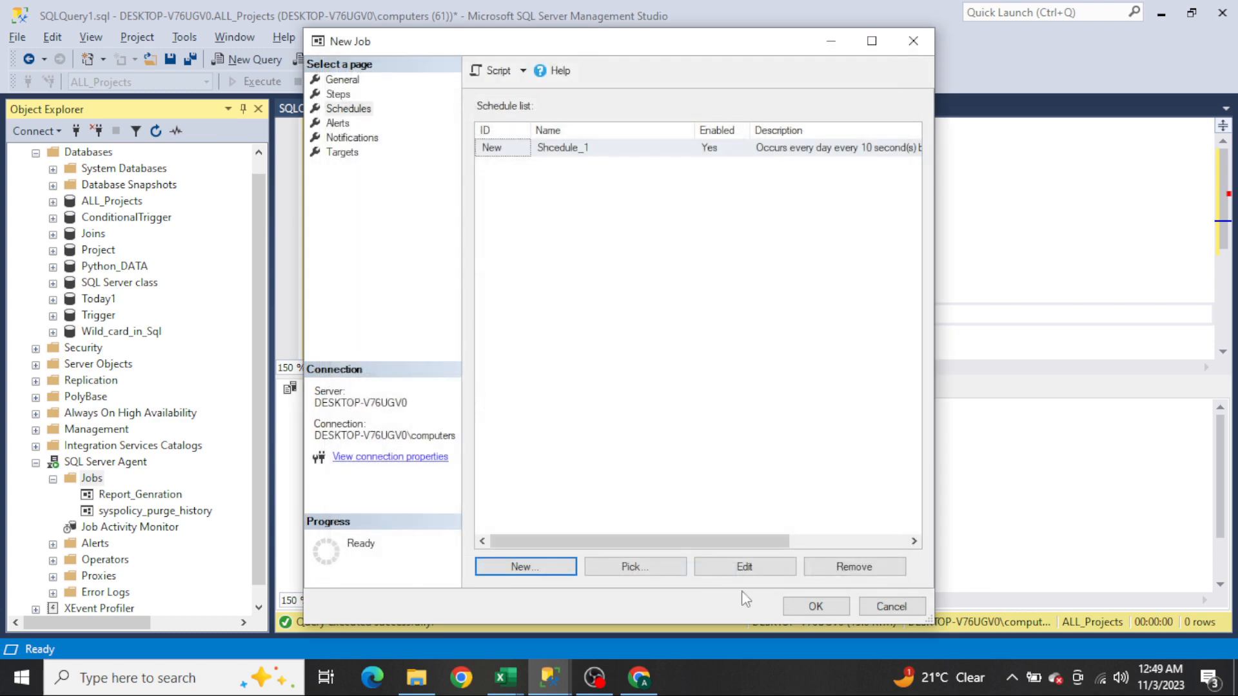
pyautogui.click(814, 607)
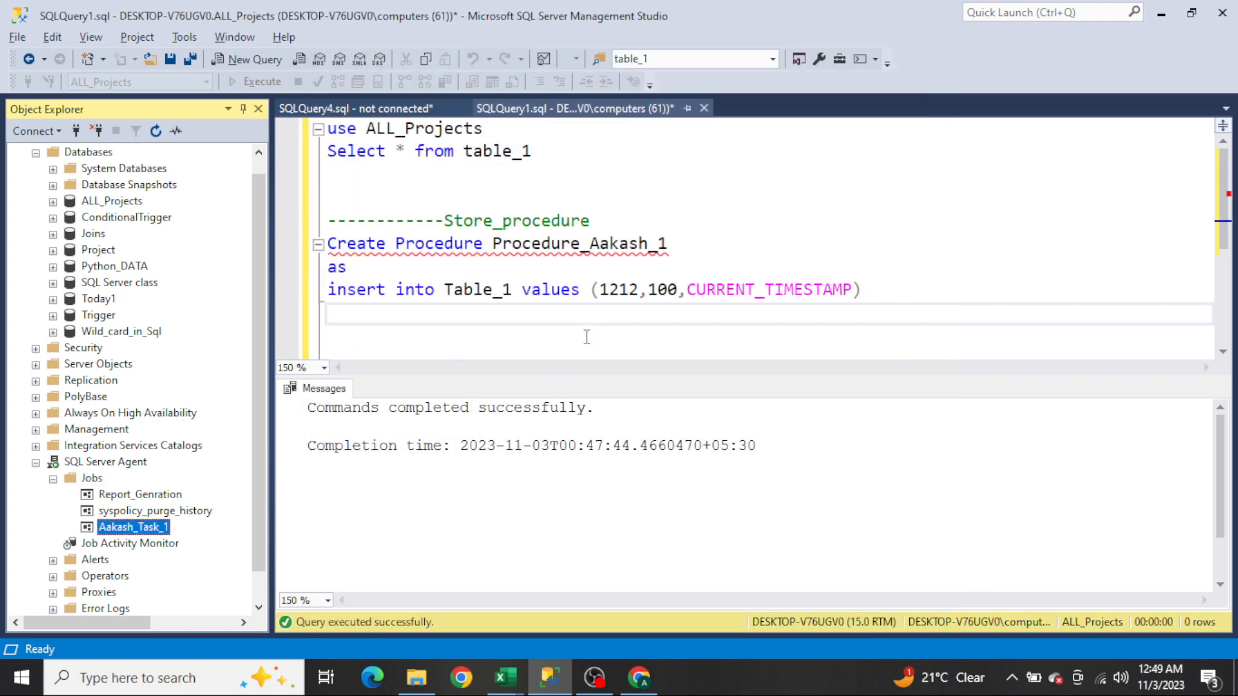
# Step: Select the Select * from table_1 query and run it repeatedly to check the table's rows
pyautogui.click(587, 337)
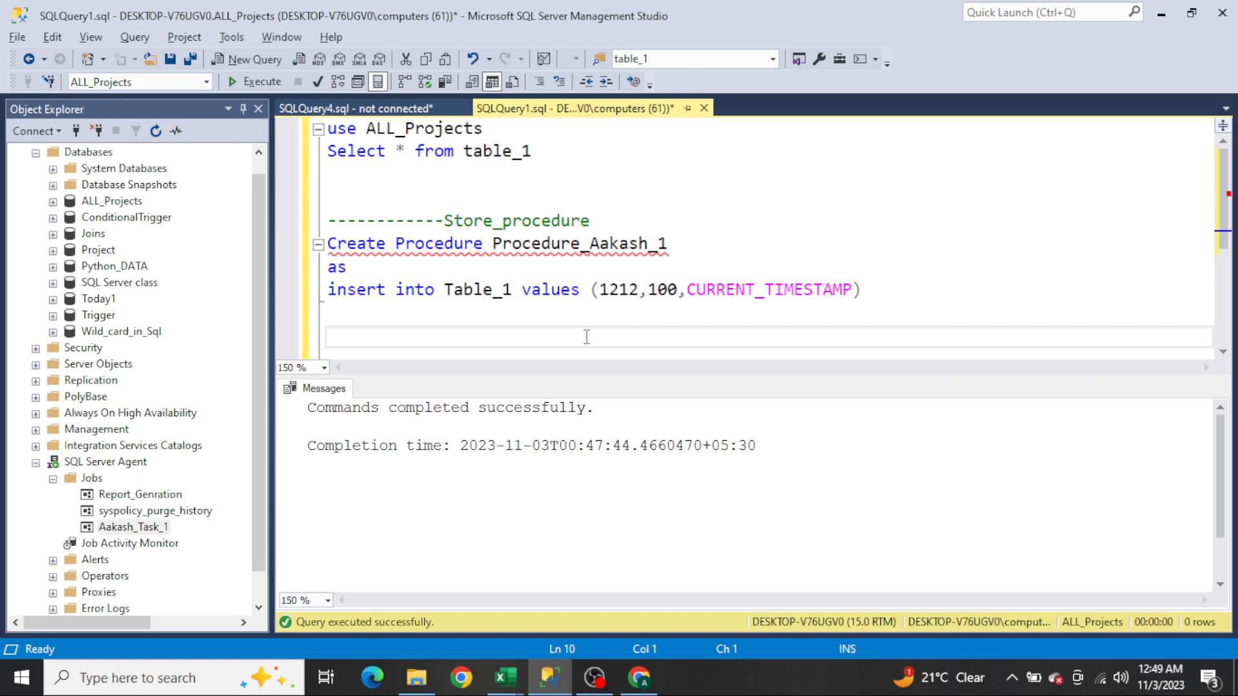
pyautogui.press('Up')
pyautogui.press('Up')
pyautogui.press('Up')
pyautogui.press('Up')
pyautogui.press('Up')
pyautogui.press('Up')
pyautogui.press('Up')
pyautogui.press('Up')
pyautogui.hotkey('shift', 'Down')
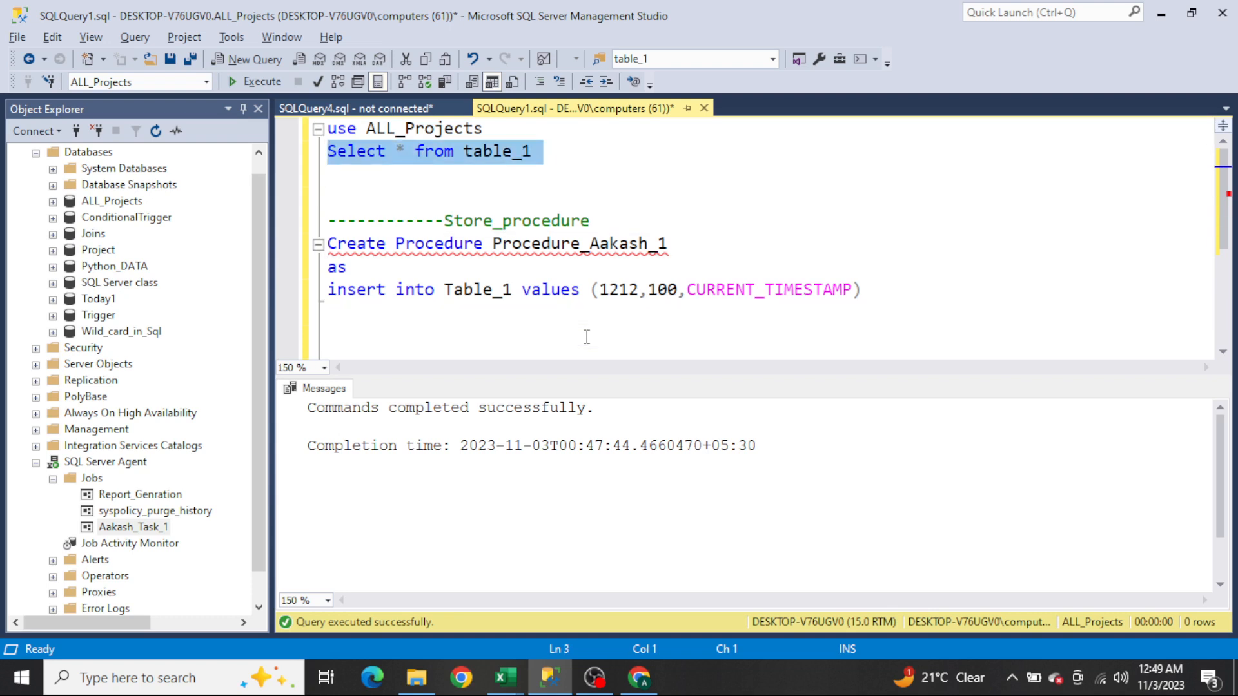
pyautogui.press('F5')
pyautogui.press('F5')
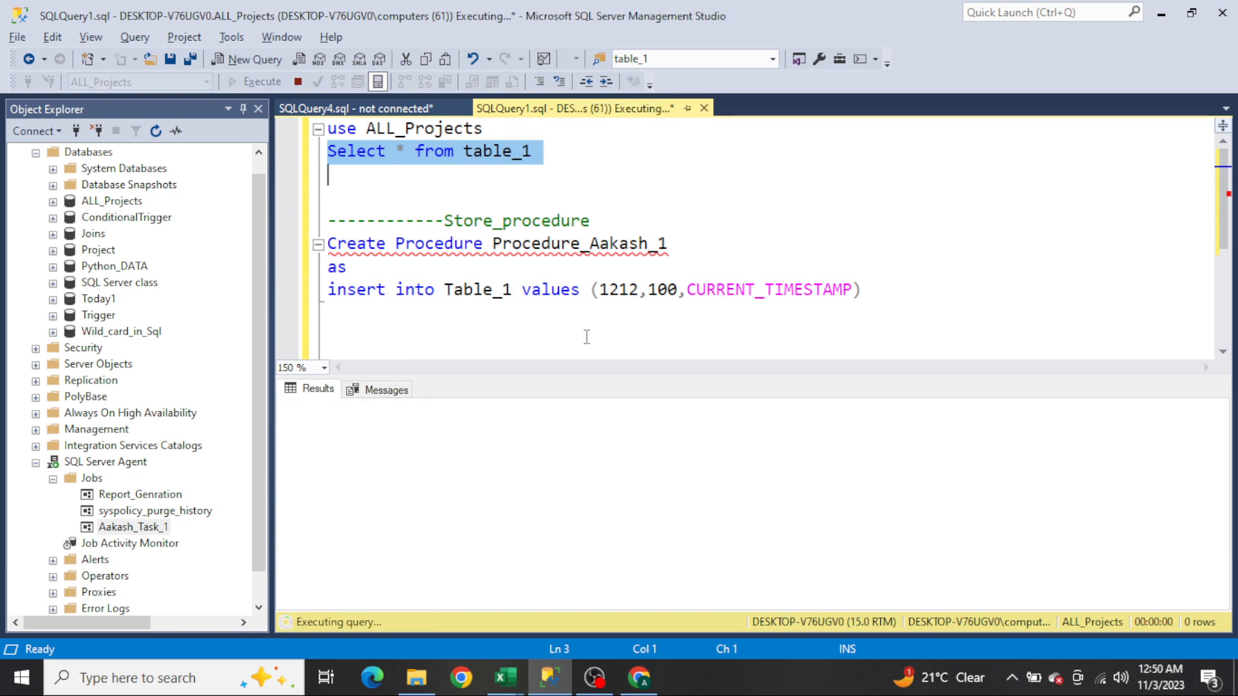
pyautogui.press('F5')
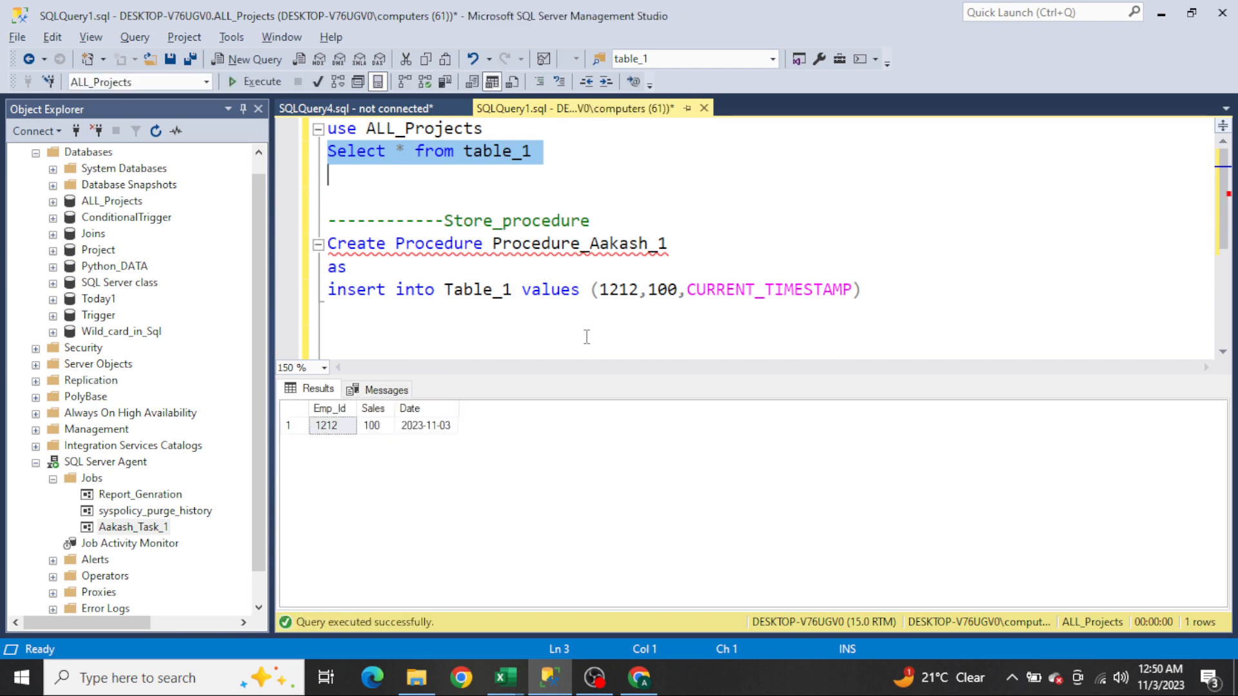
pyautogui.press('F5')
pyautogui.press('F5')
pyautogui.press('F5')
pyautogui.press('F5')
# Step: Refresh the Jobs folder and start the new job manually at its step, then close the result dialog
pyautogui.rightClick(91, 482)
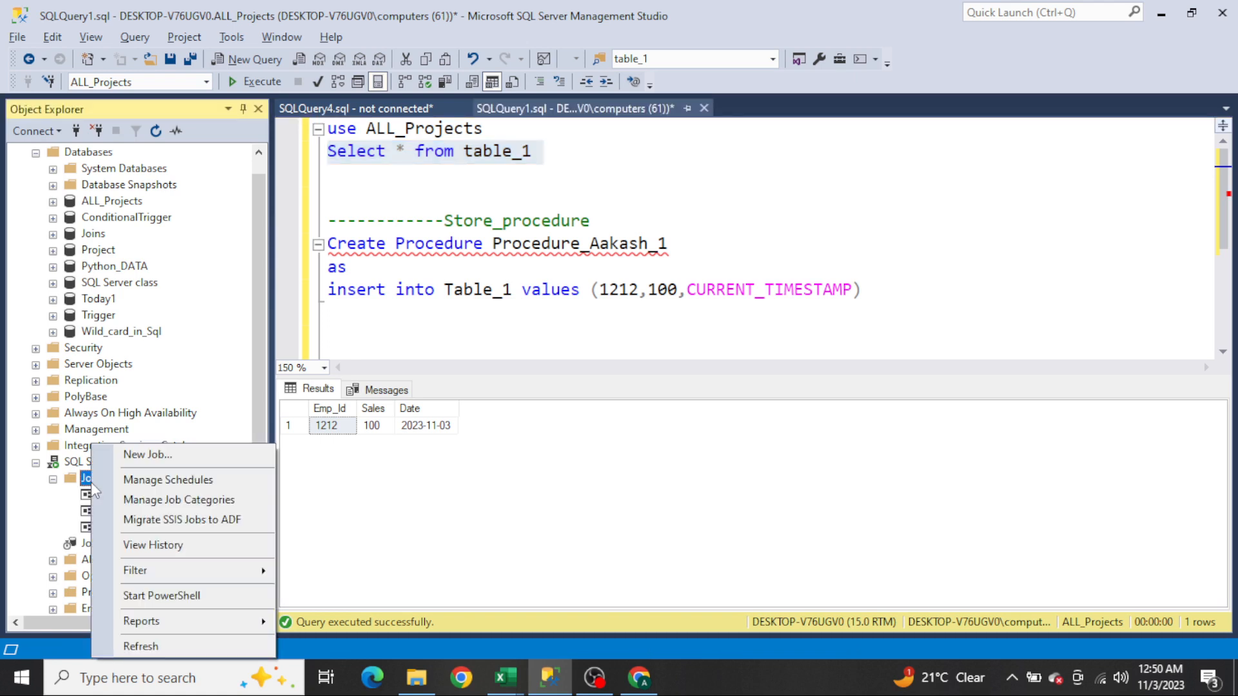
pyautogui.click(162, 647)
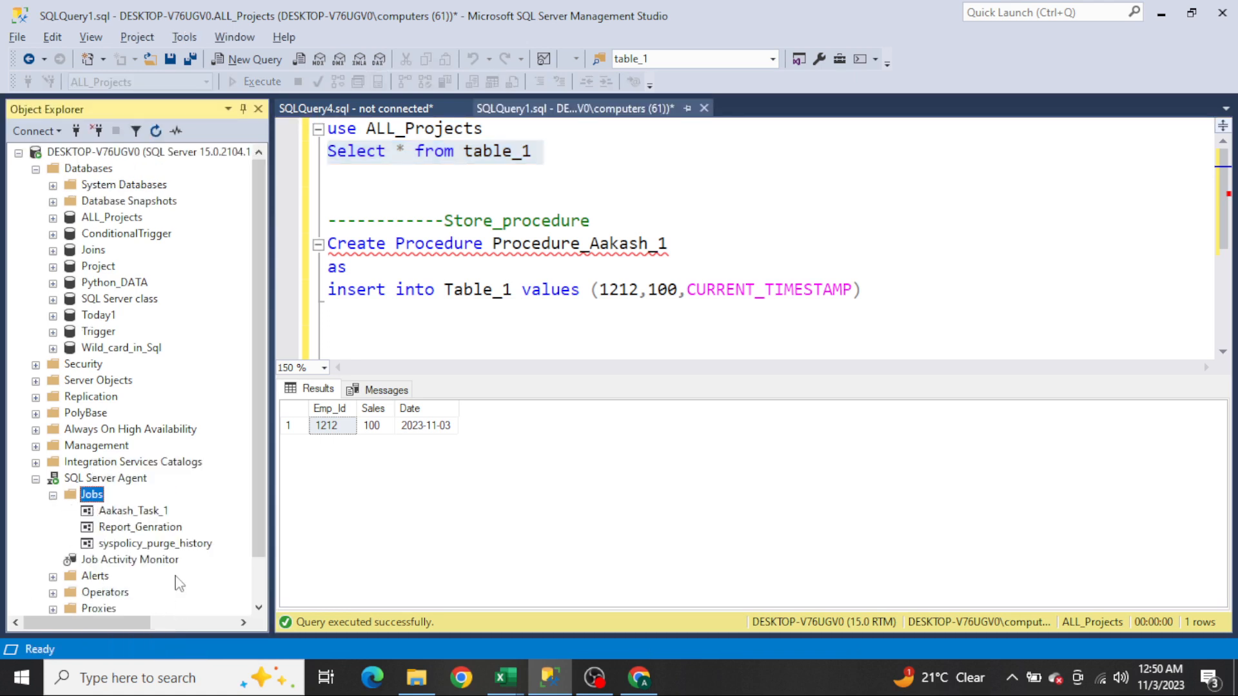
pyautogui.click(133, 512)
pyautogui.rightClick(132, 511)
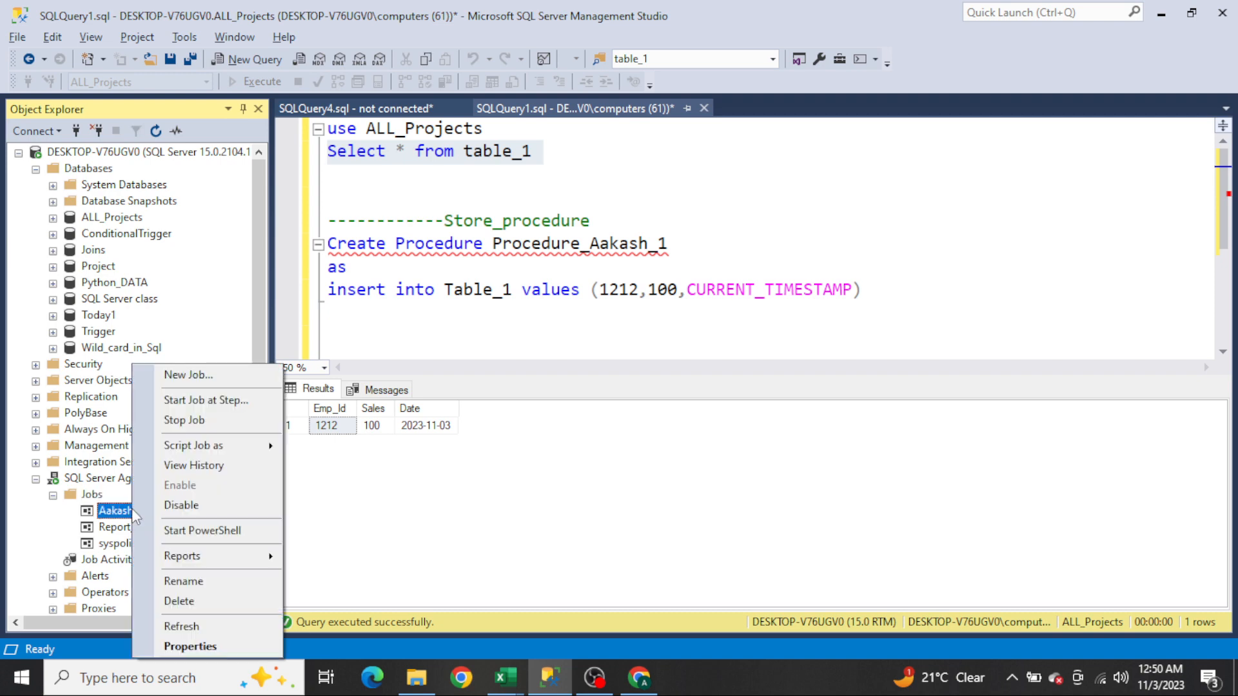
pyautogui.click(210, 403)
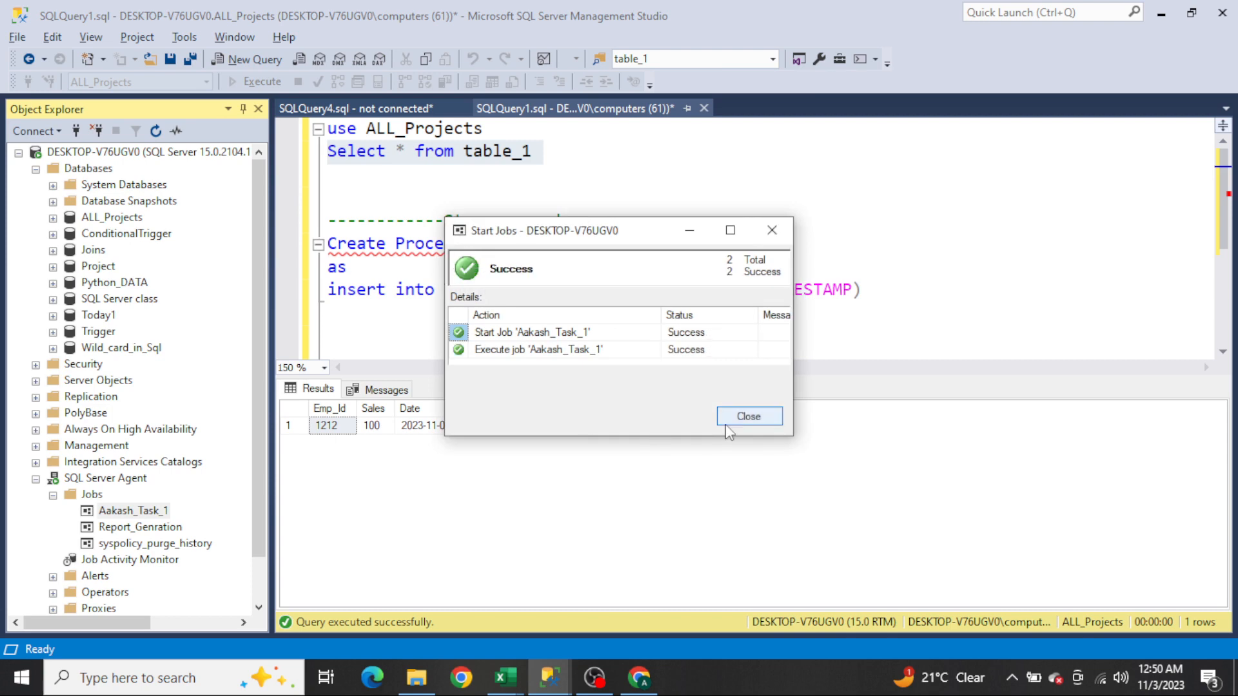
pyautogui.click(748, 417)
# Step: Reselect the table_1 query and run it repeatedly to watch the scheduled inserts
pyautogui.click(601, 157)
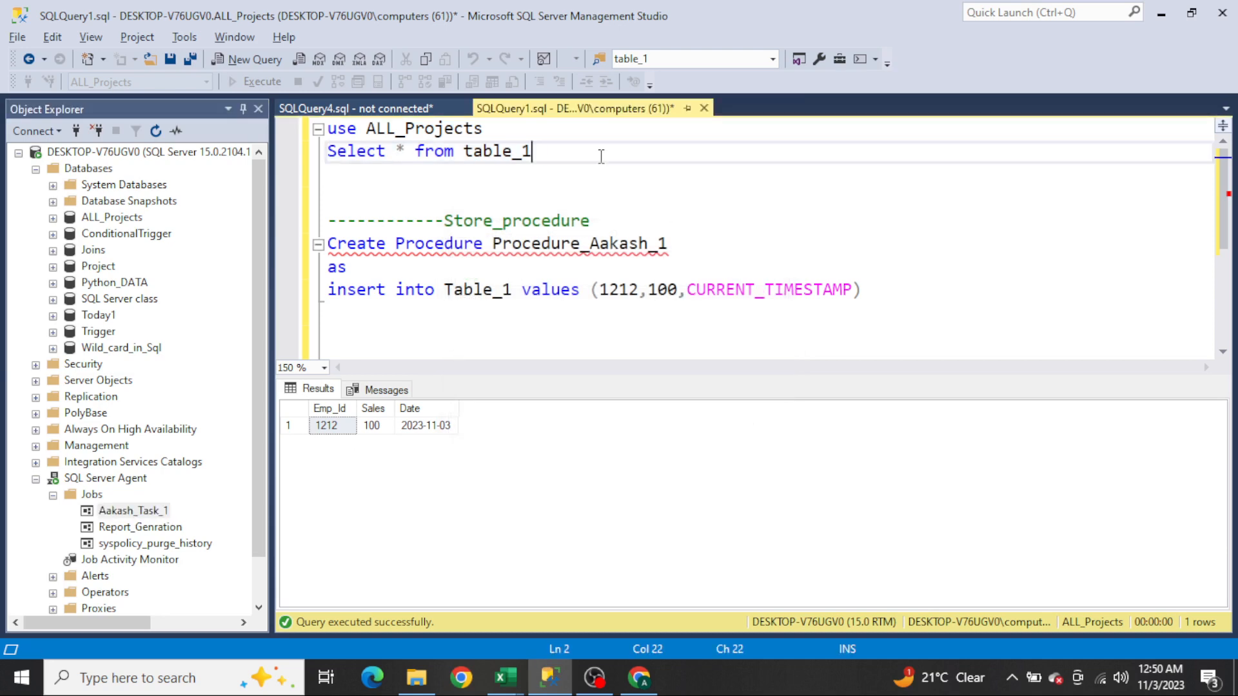
pyautogui.press('Home')
pyautogui.hotkey('shift', 'Down')
pyautogui.press('F5')
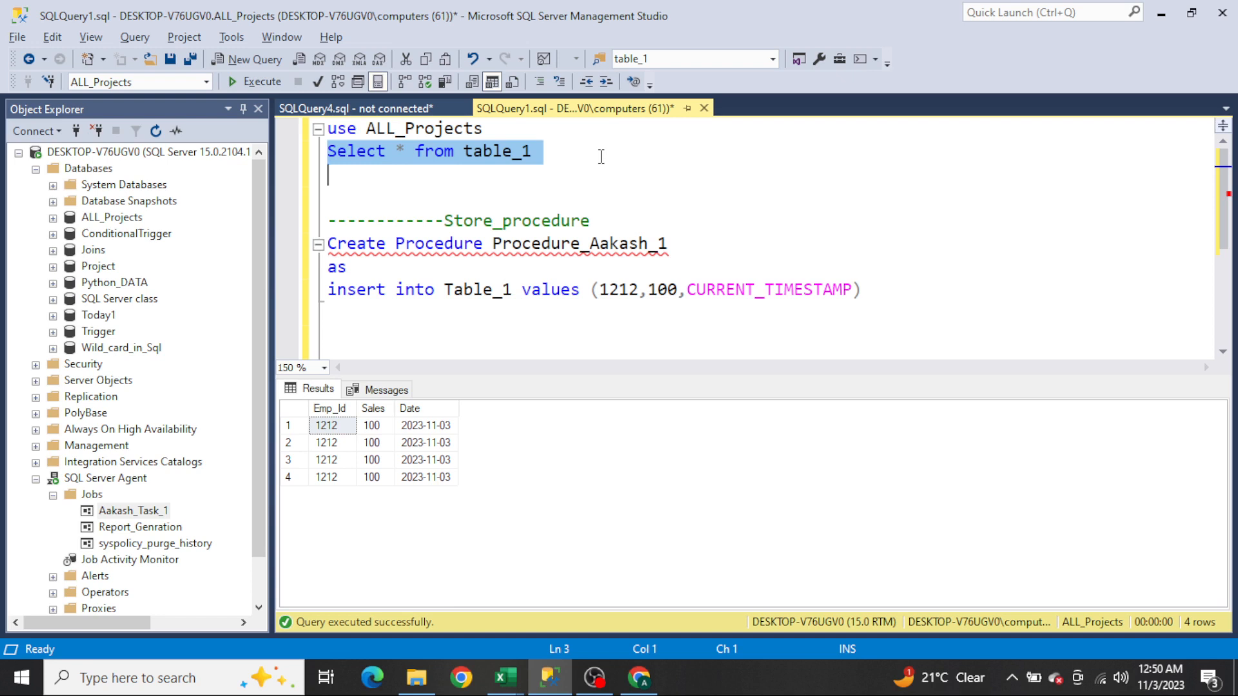
pyautogui.press('F5')
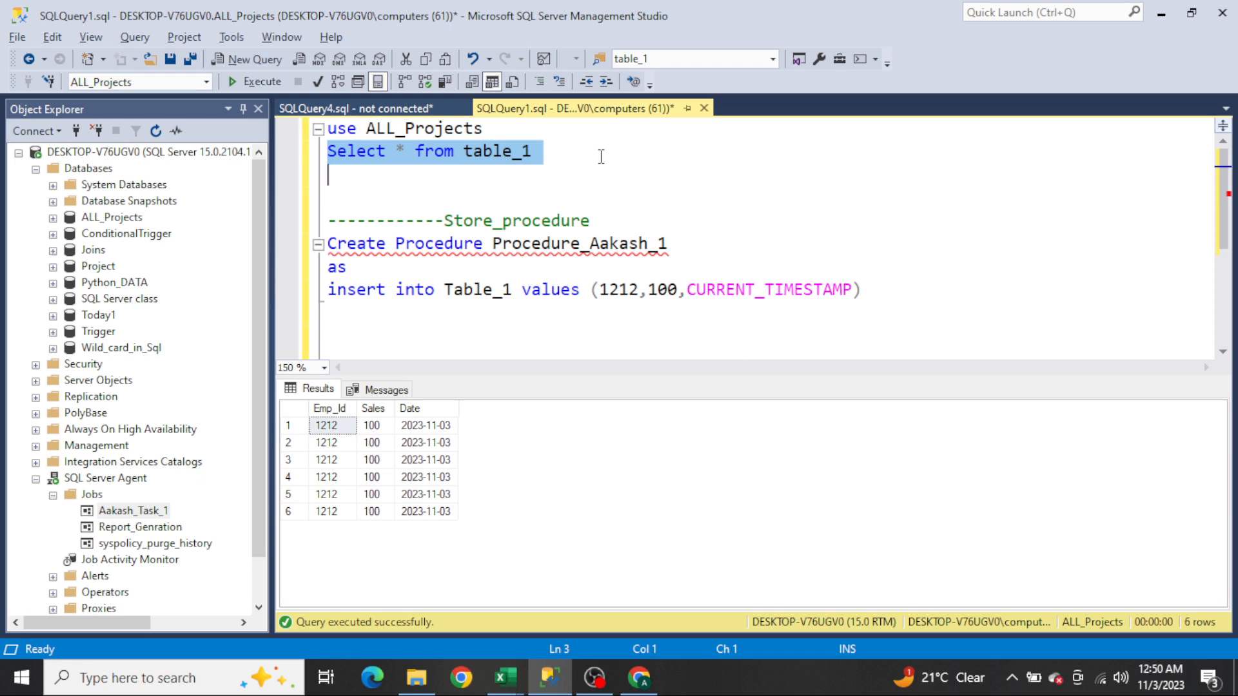
pyautogui.press('F5')
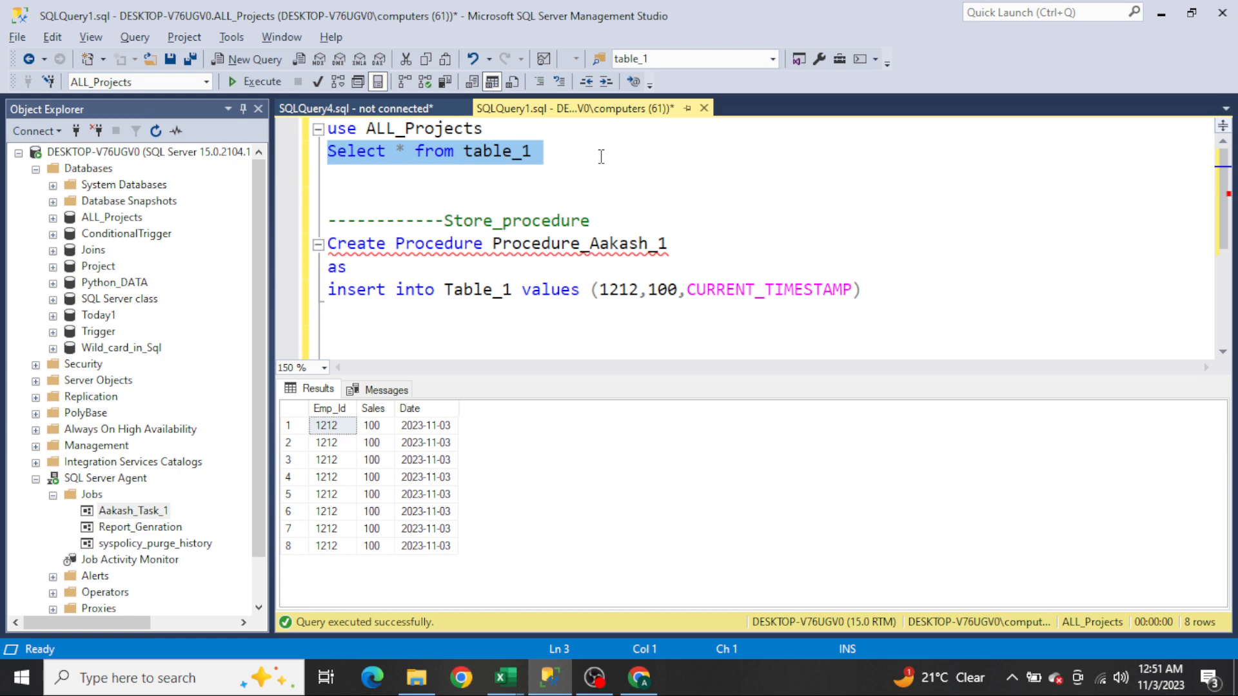
pyautogui.press('F5')
pyautogui.press('F5')
pyautogui.press('F5')
pyautogui.press('F5')
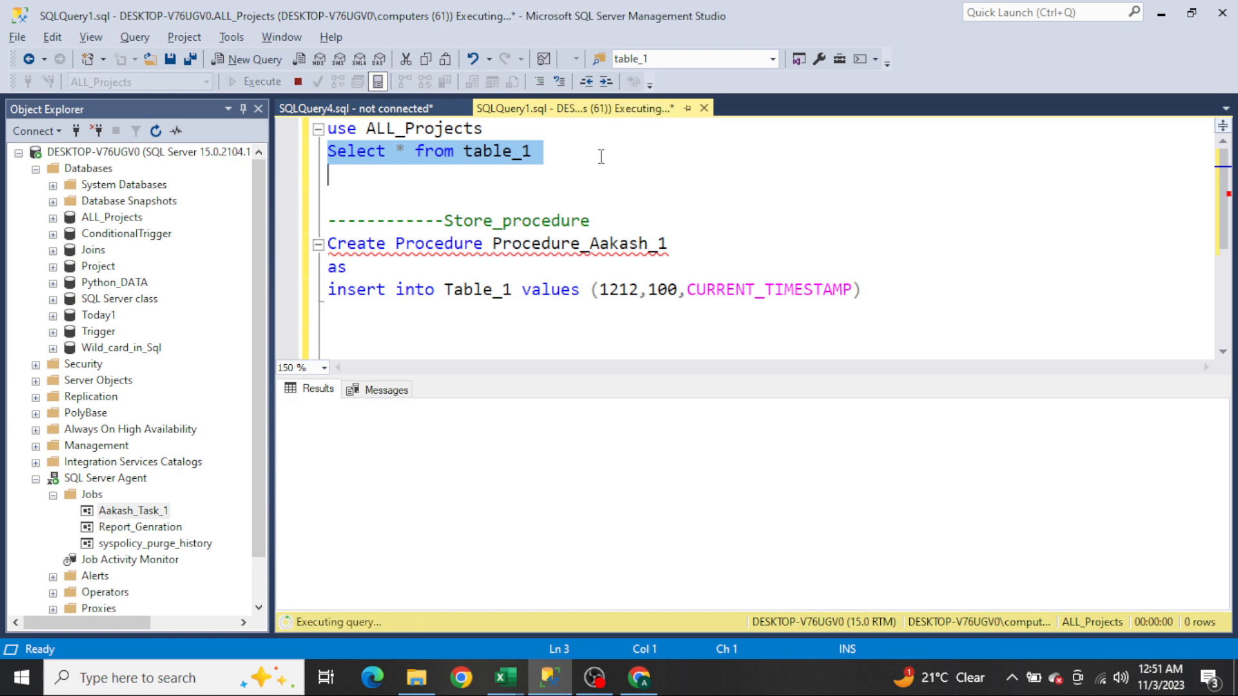
pyautogui.press('F5')
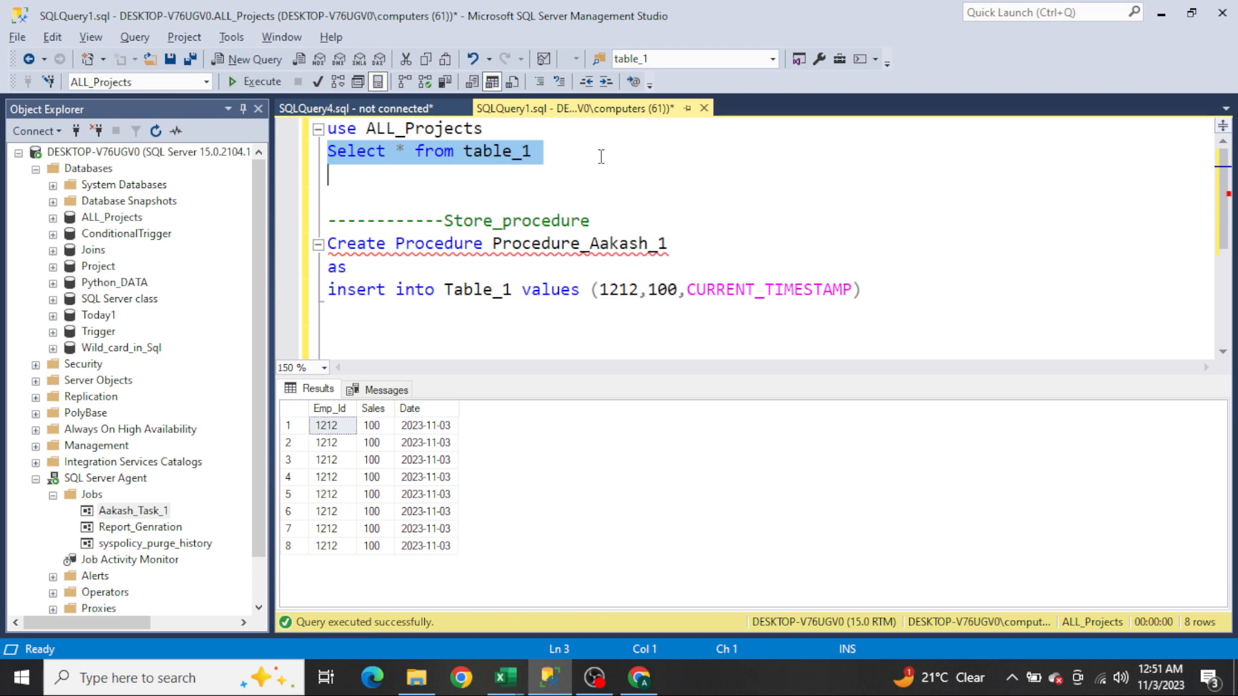
pyautogui.press('F5')
pyautogui.press('F5')
# Step: Wrap CURRENT_TIMESTAMP in the insert statement with format using the pattern 'dd-MMM-yyyy hh:mm:ss'
pyautogui.click(422, 413)
pyautogui.click(715, 288)
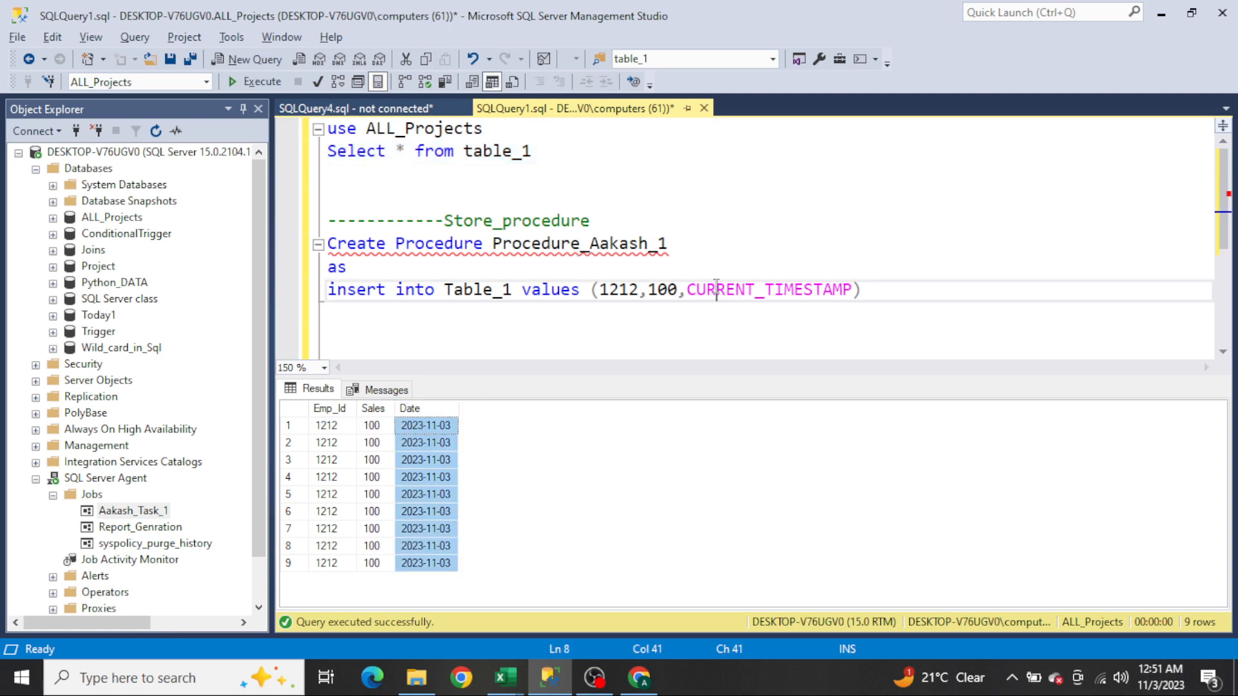
pyautogui.write('format')
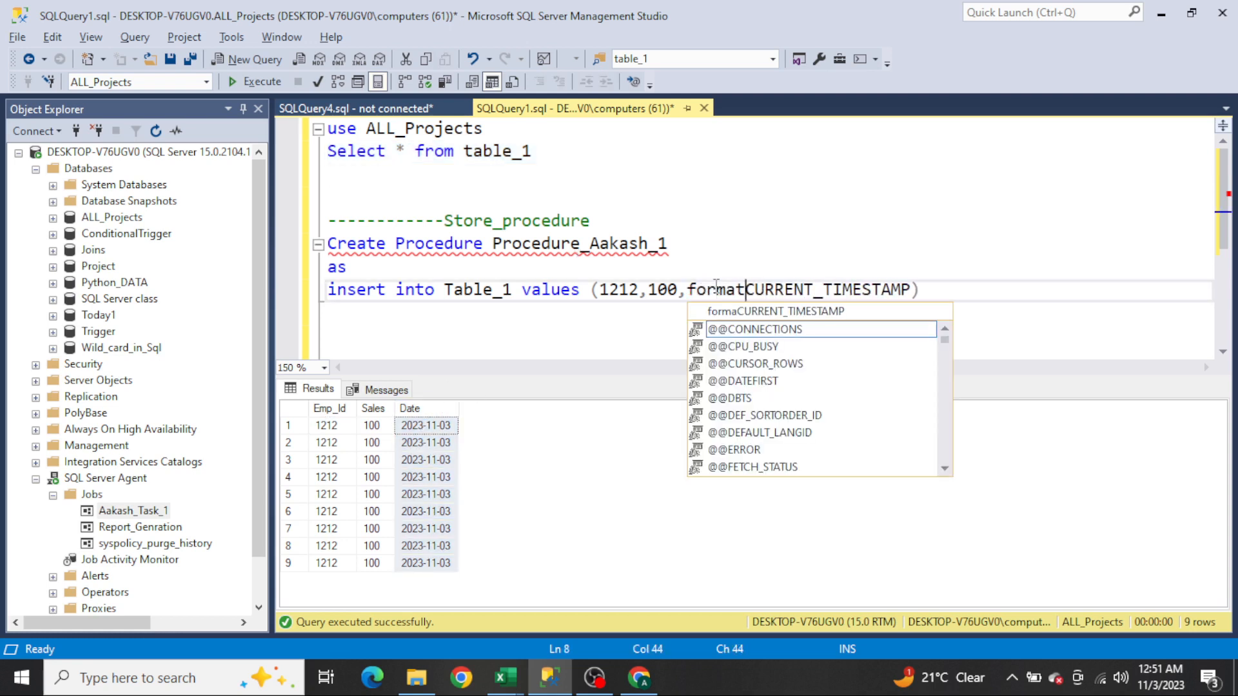
pyautogui.write('(')
pyautogui.press('End')
pyautogui.press('Left')
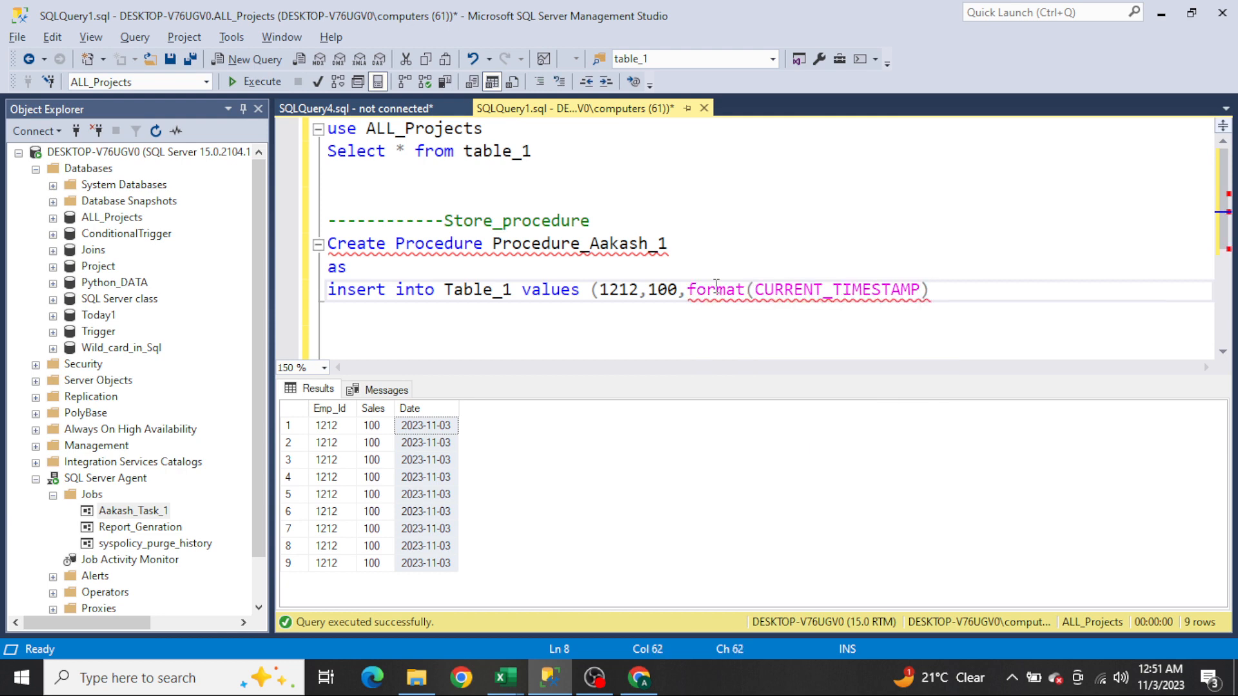
pyautogui.write(",'")
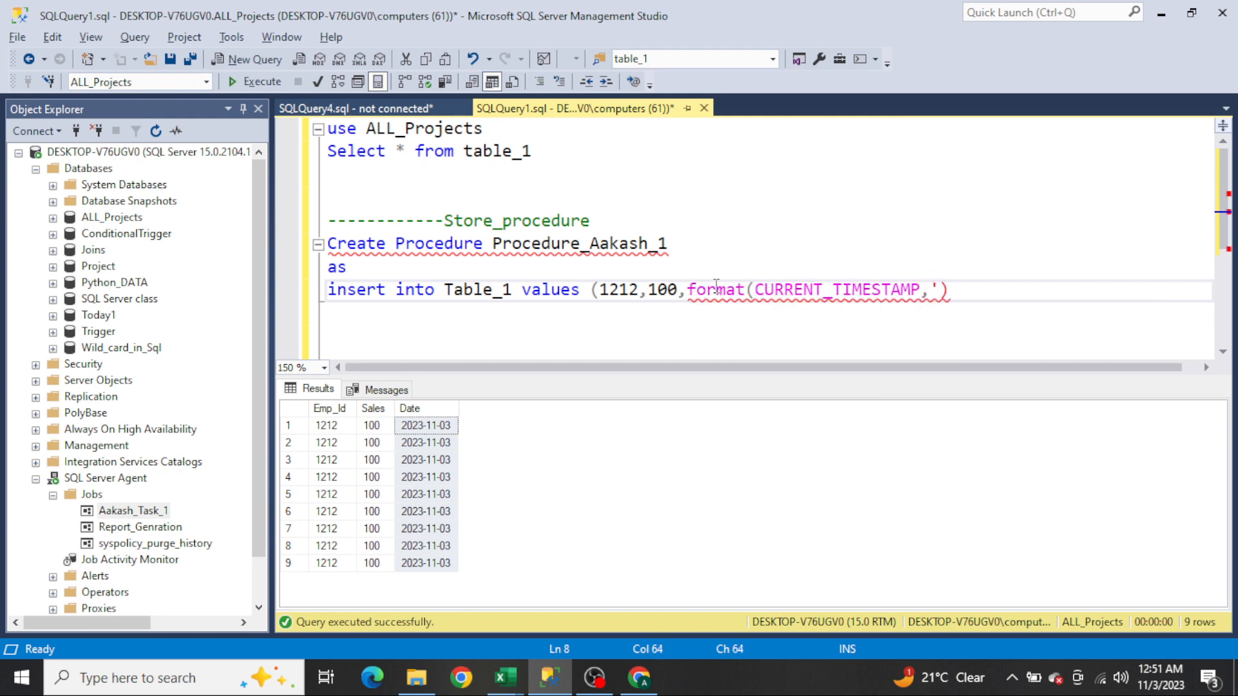
pyautogui.write('dd-M')
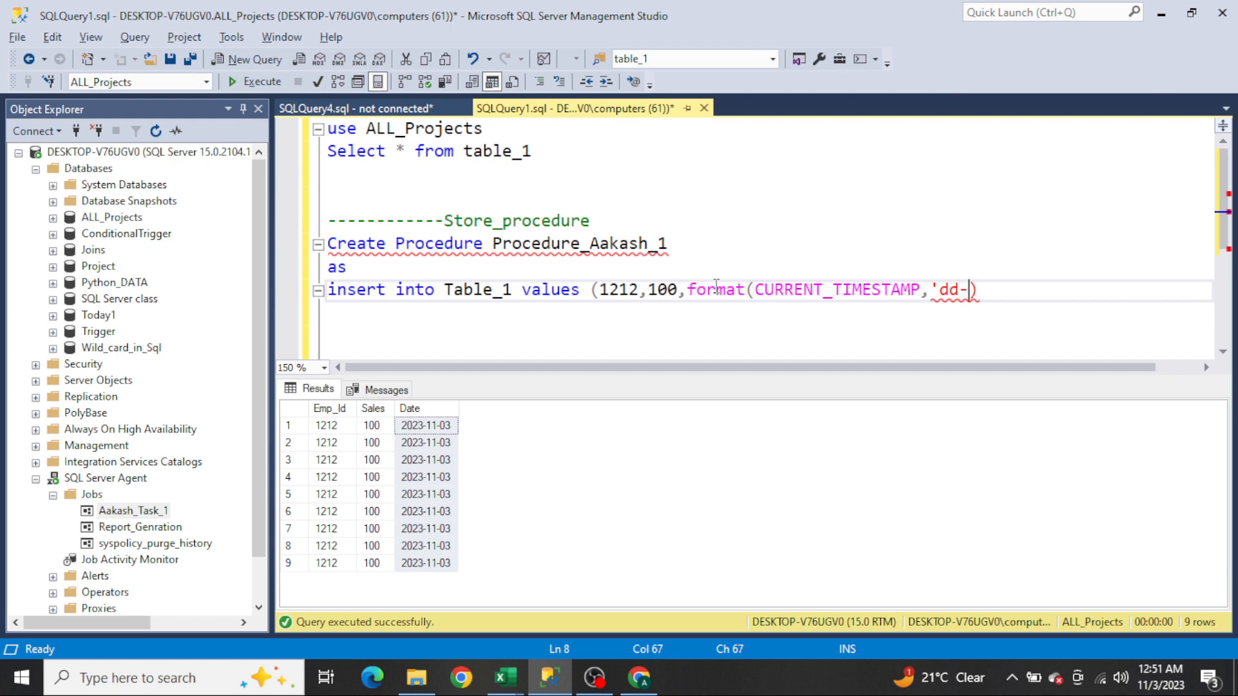
pyautogui.write('MM-yy')
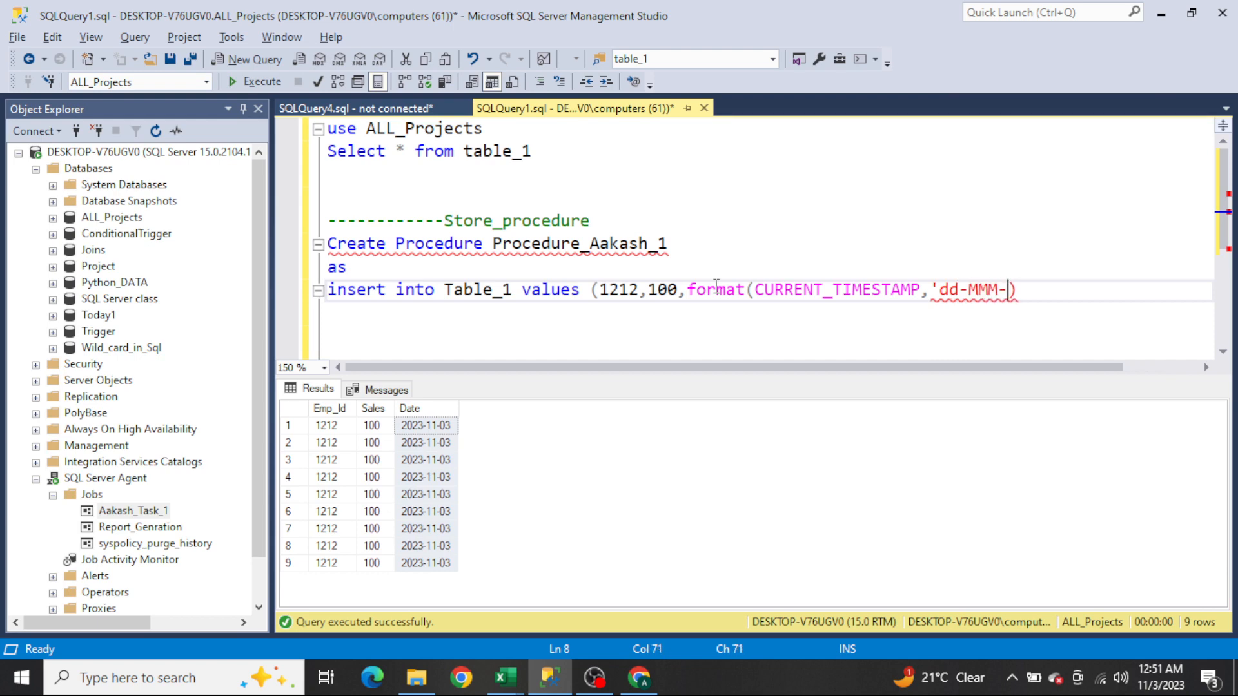
pyautogui.write('yy hh:m')
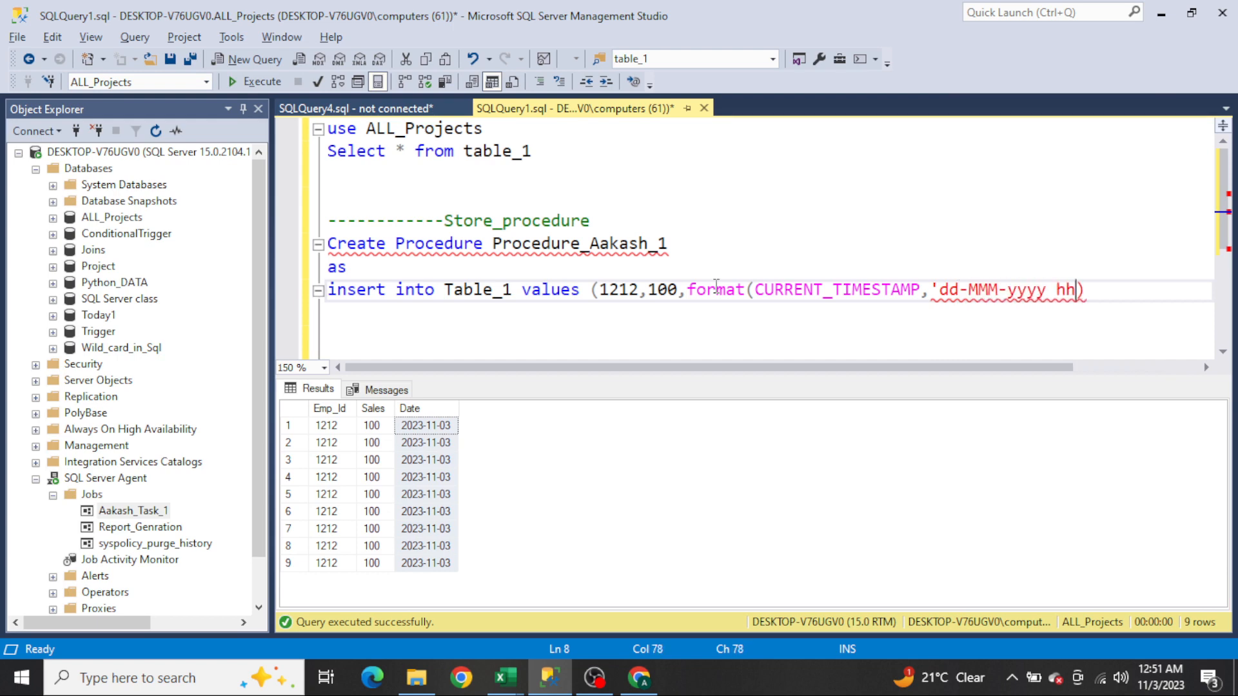
pyautogui.write("m:ss'")
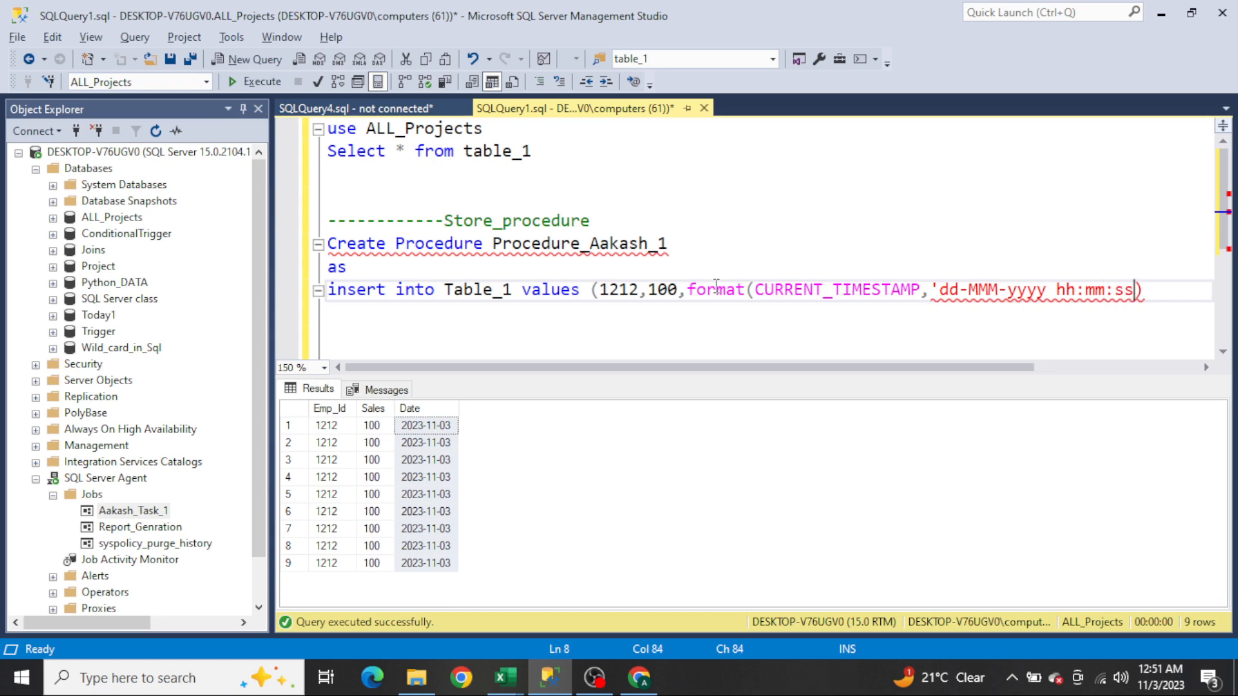
pyautogui.write(')')
pyautogui.press('End')
pyautogui.press('Return')
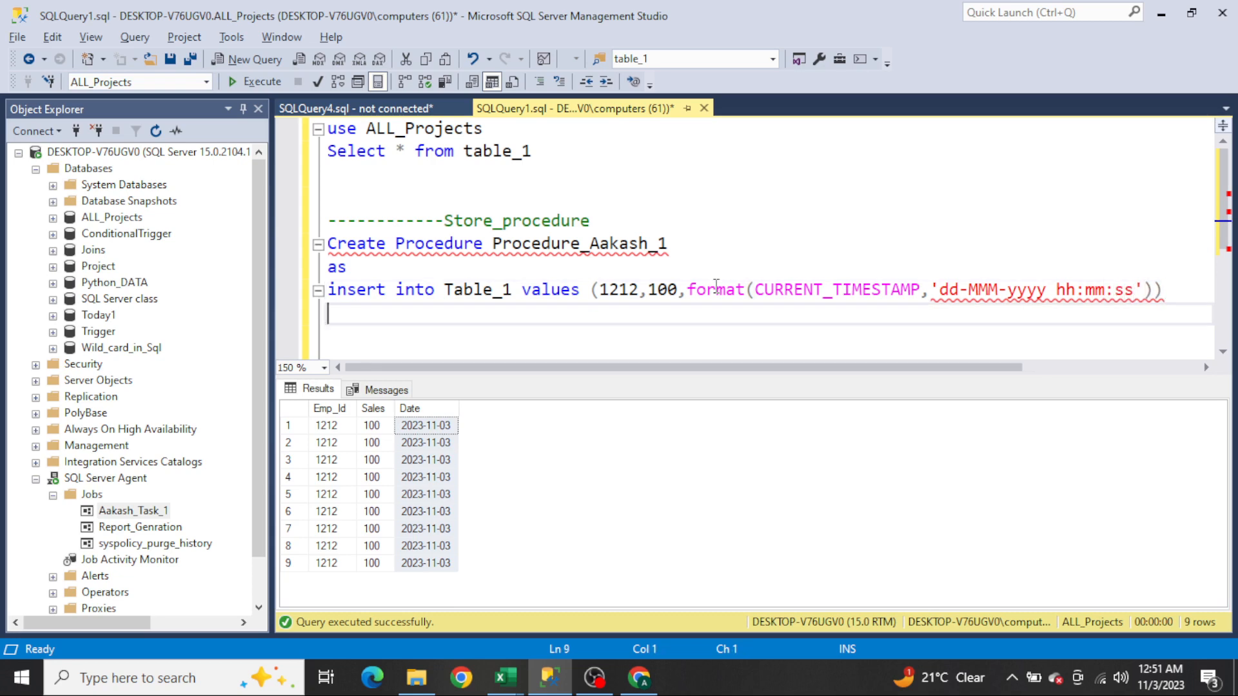
# Step: Change Create to Alter in the procedure definition and execute the whole procedure block
pyautogui.press('Up')
pyautogui.press('Up')
pyautogui.press('Up')
pyautogui.hotkey('shift', 'Right')
pyautogui.hotkey('shift', 'Right')
pyautogui.hotkey('shift', 'Right')
pyautogui.hotkey('shift', 'Right')
pyautogui.hotkey('shift', 'Right')
pyautogui.hotkey('shift', 'Right')
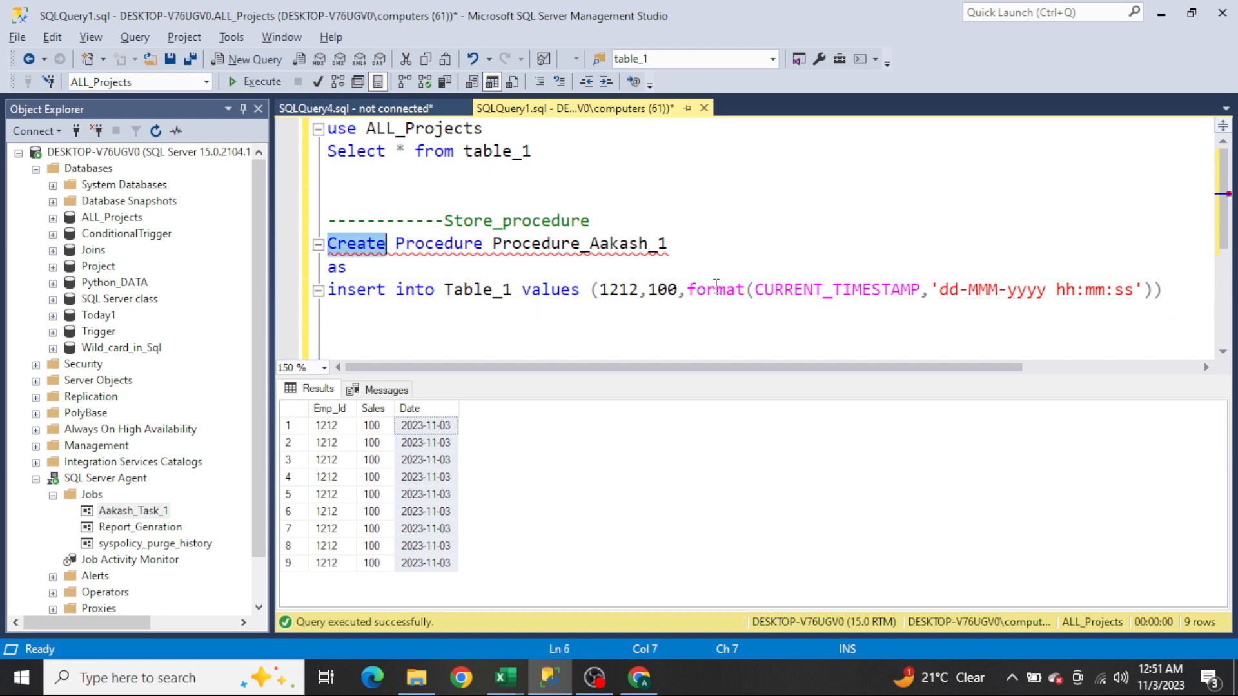
pyautogui.write('Alter')
pyautogui.press('End')
pyautogui.press('Home')
pyautogui.hotkey('shift', 'Down')
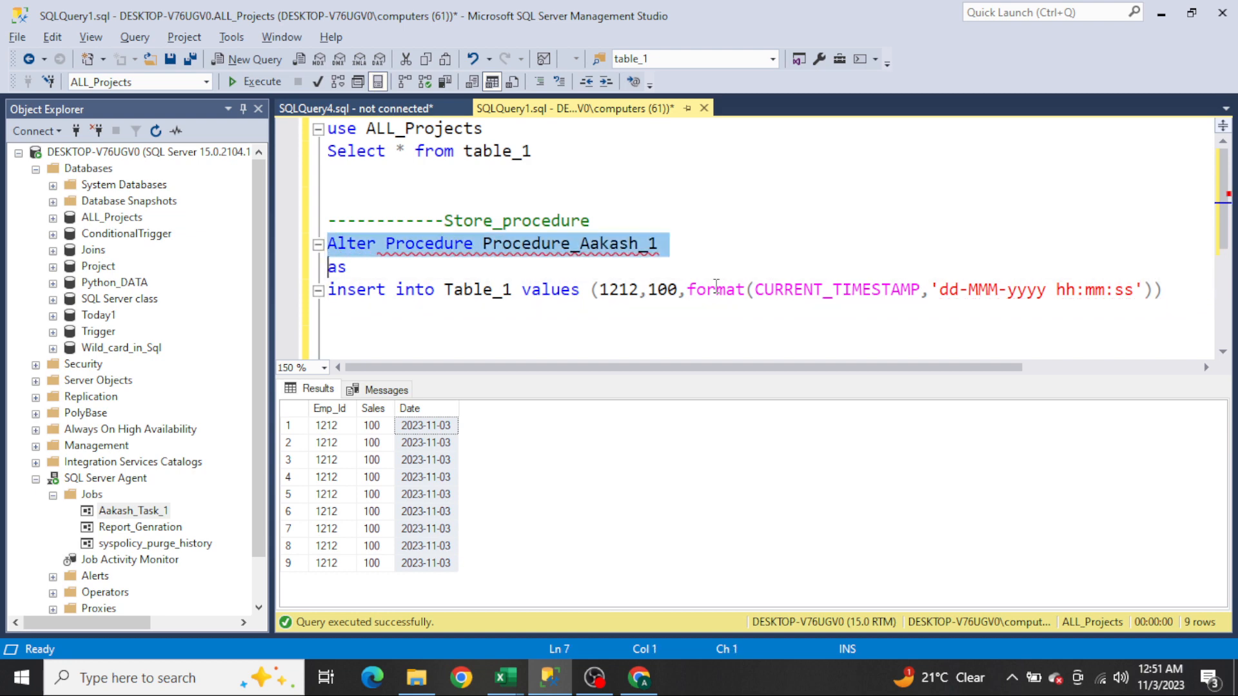
pyautogui.hotkey('shift', 'Down')
pyautogui.hotkey('shift', 'Down')
pyautogui.press('F5')
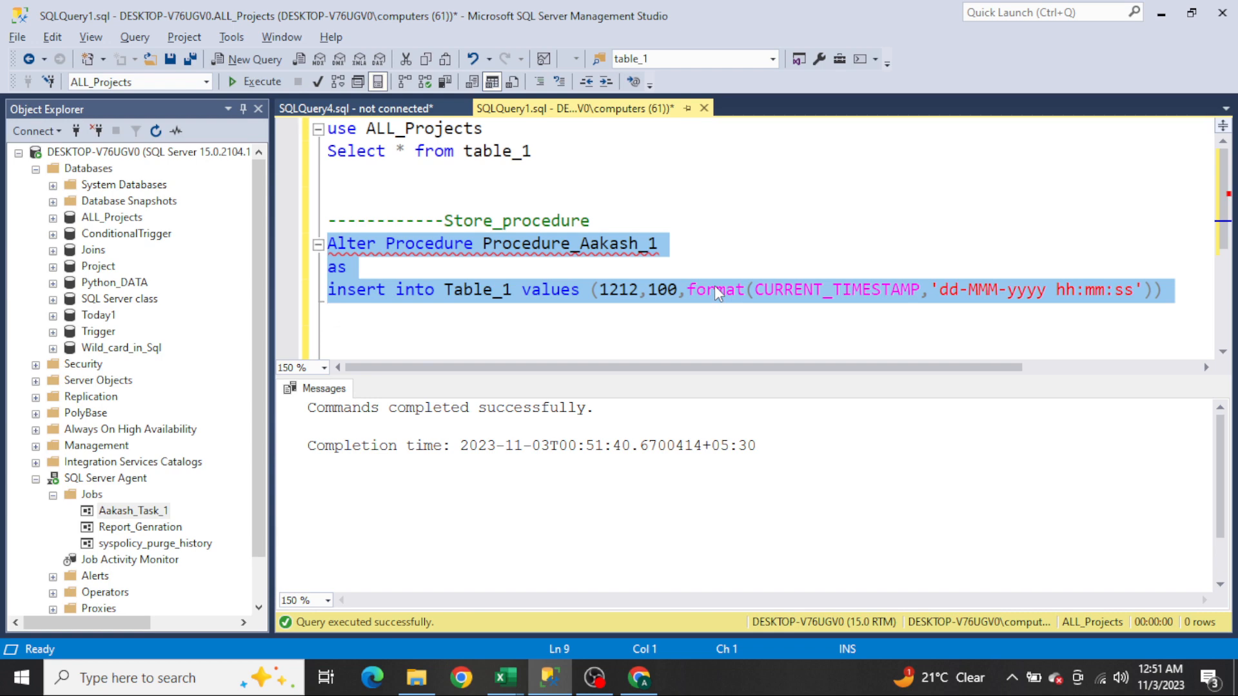
# Step: Try to start the Aakash_Task_1 job manually at its step, then close the result dialog
pyautogui.click(107, 513)
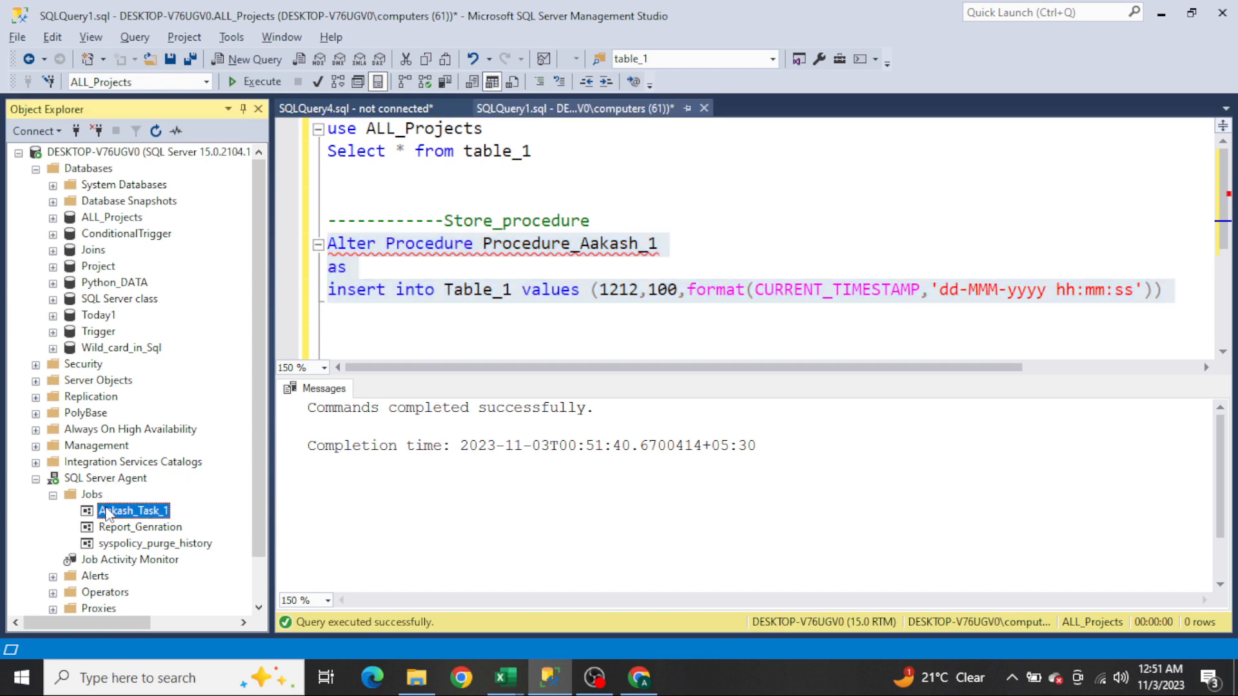
pyautogui.rightClick(107, 512)
pyautogui.click(248, 399)
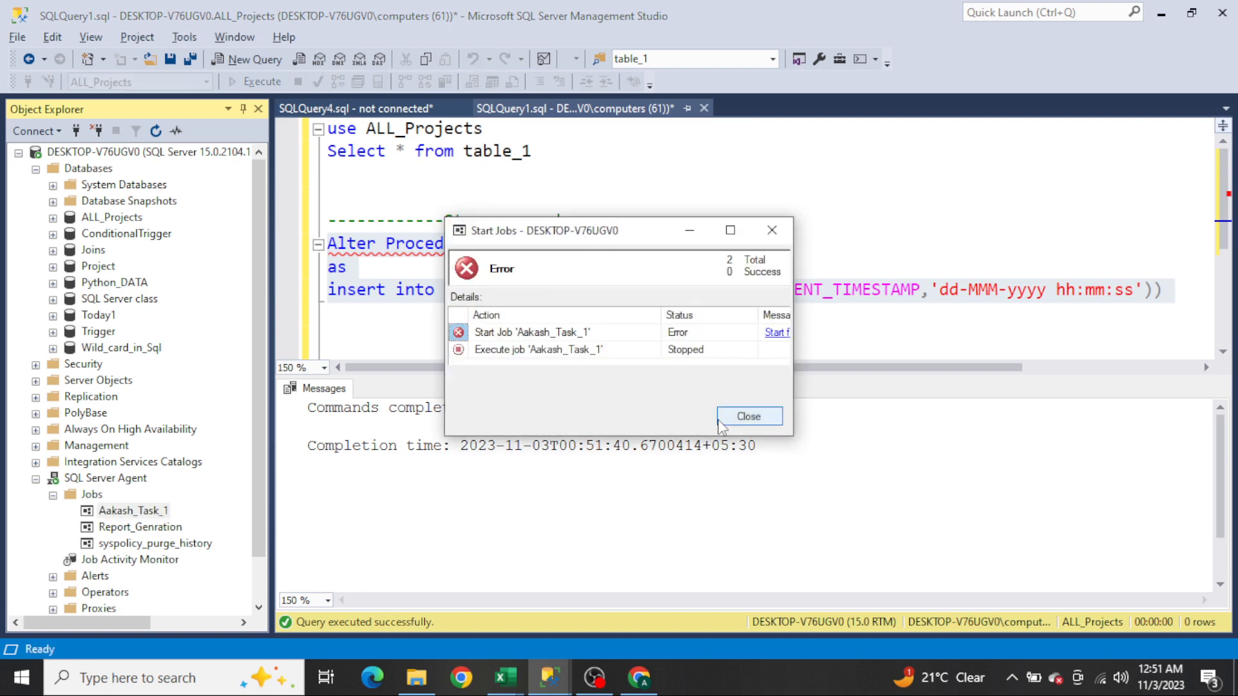
pyautogui.click(748, 417)
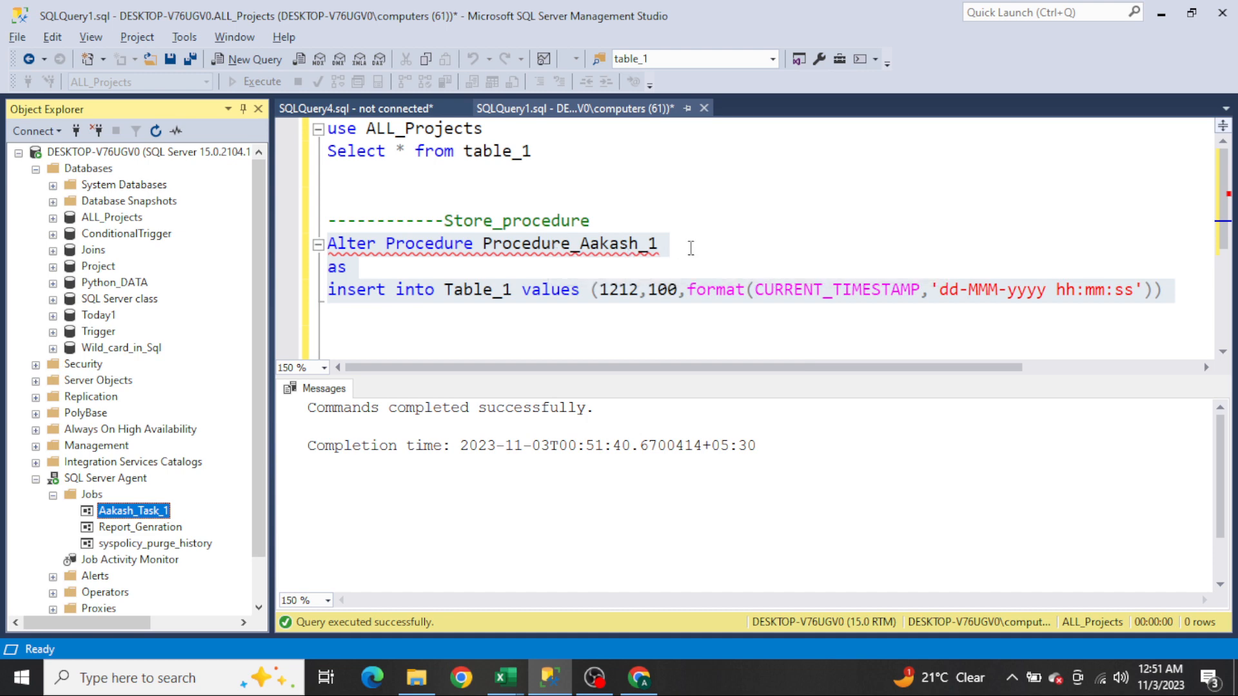
# Step: Open the Aakash_Task_1 job's properties and remove its existing schedule Shcedule_1
pyautogui.click(692, 248)
pyautogui.click(692, 249)
pyautogui.hotkey('ctrl', 'shift', 'Left')
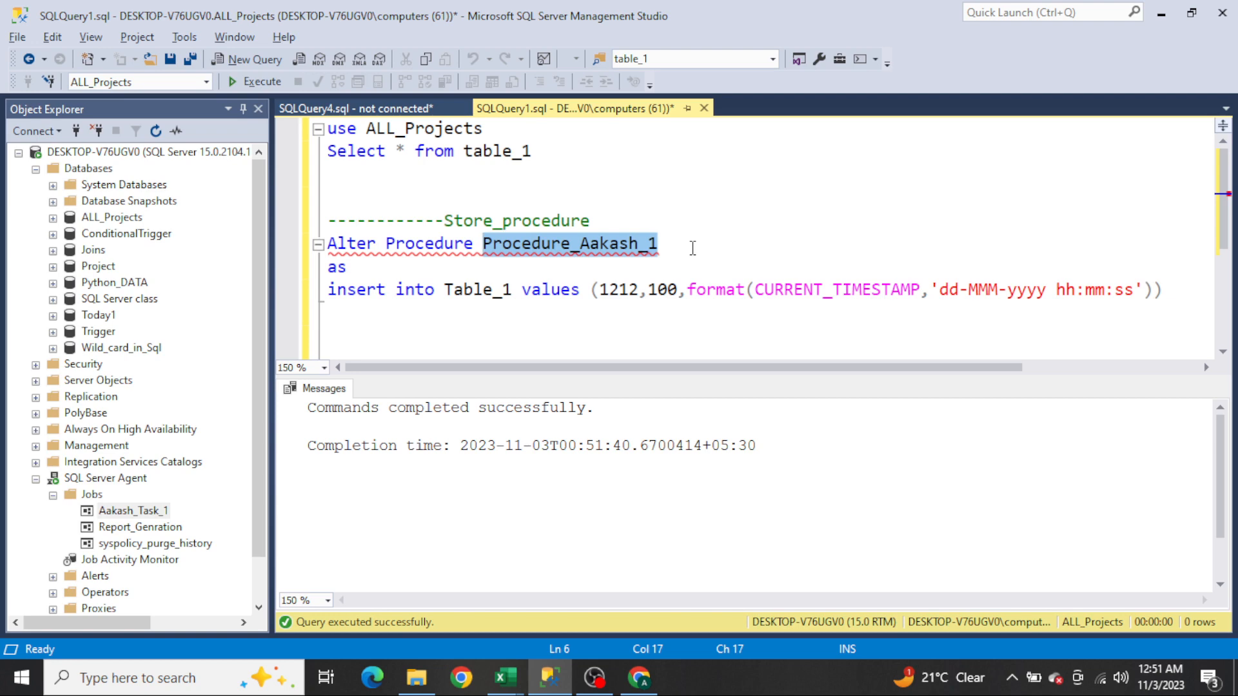
pyautogui.rightClick(128, 511)
pyautogui.click(202, 652)
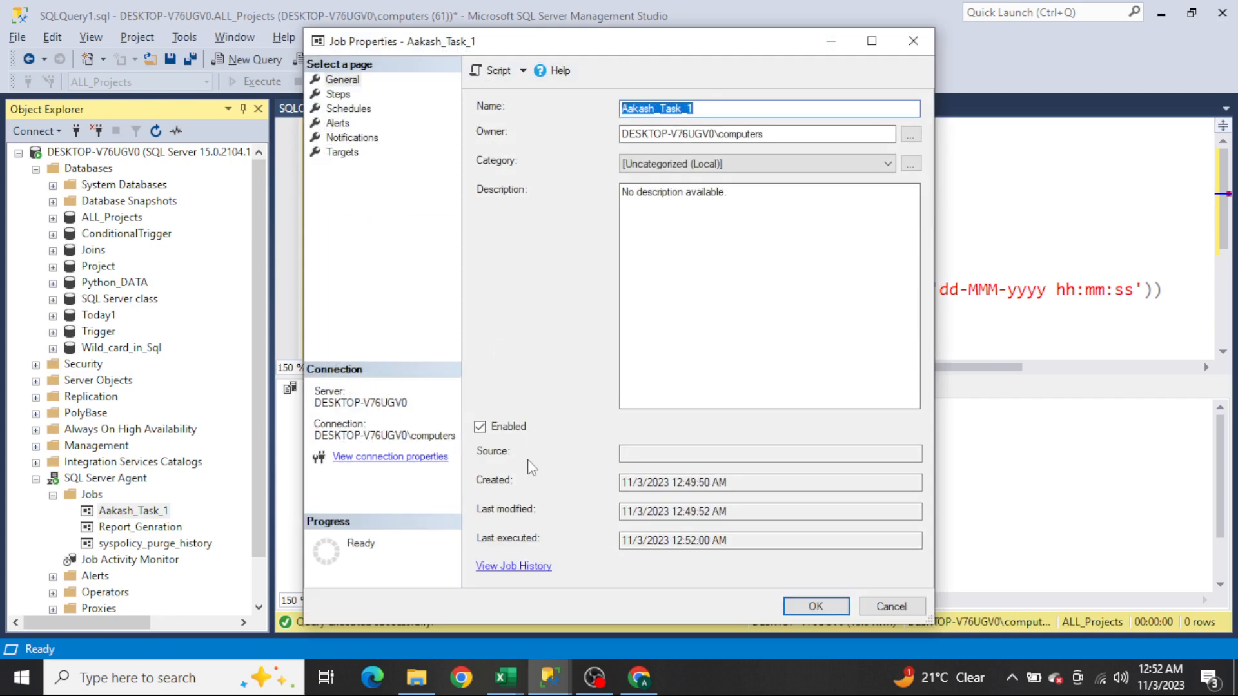
pyautogui.click(348, 109)
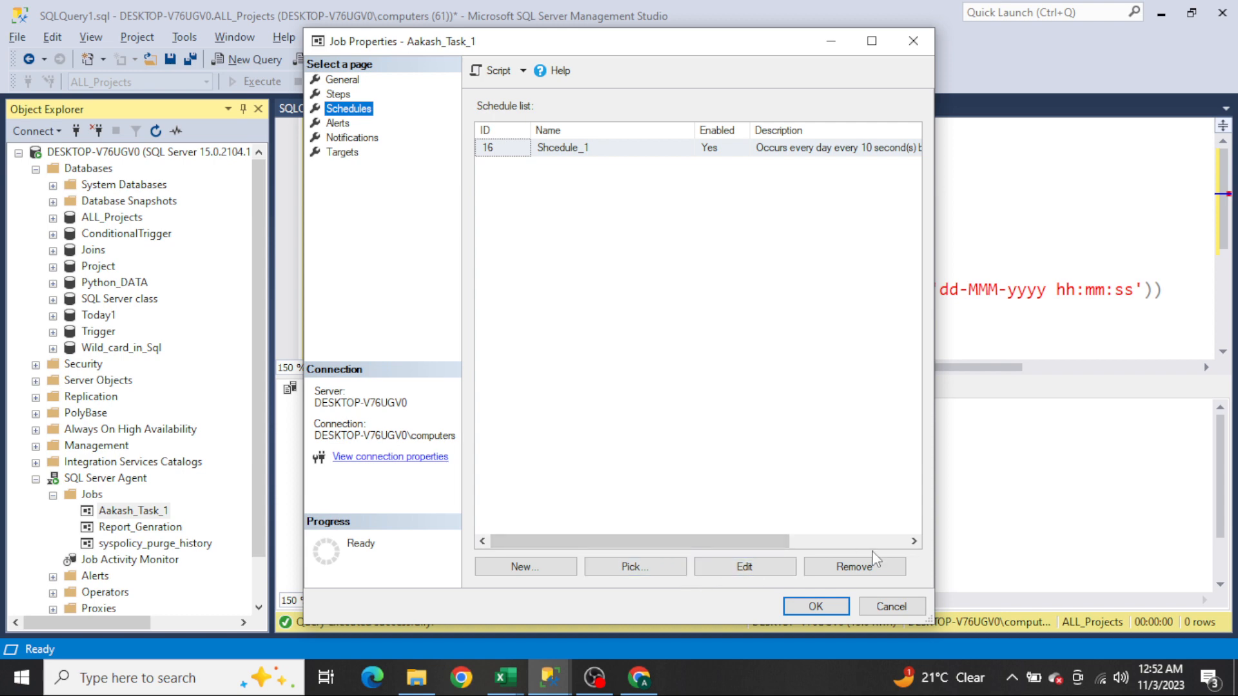
pyautogui.click(875, 567)
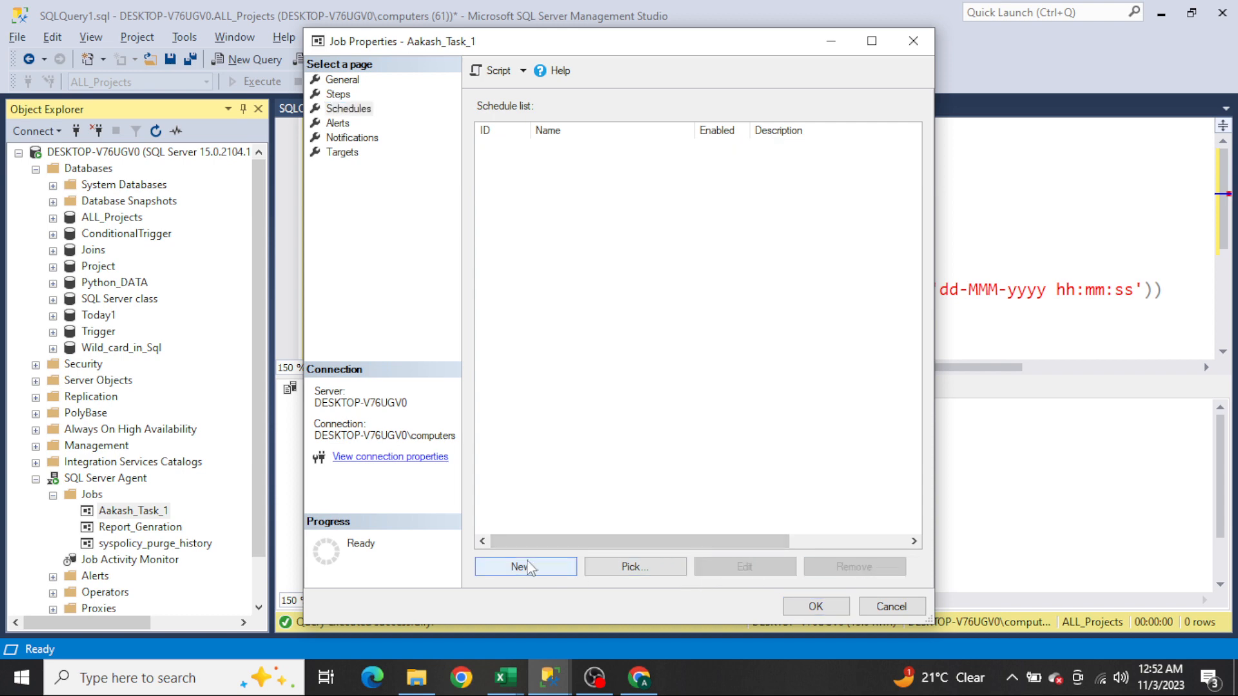
# Step: Add a new recurring schedule Step_21 occurring daily every 2 seconds, and save the job
pyautogui.click(339, 94)
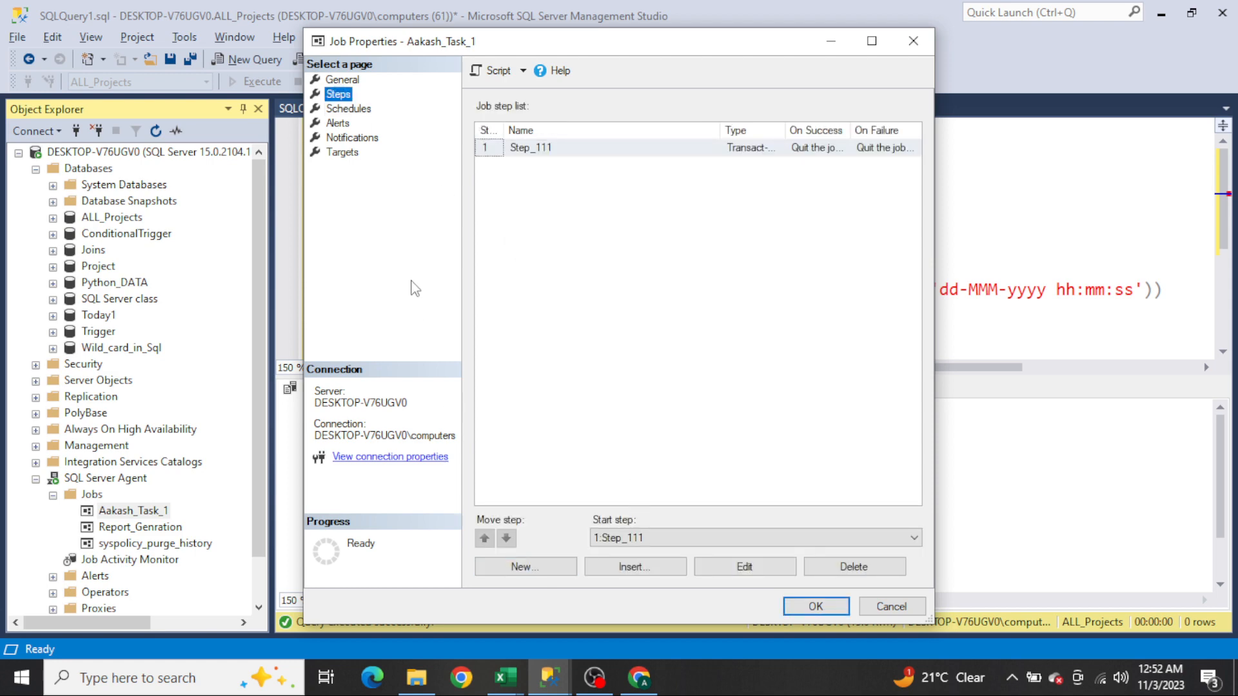
pyautogui.click(358, 110)
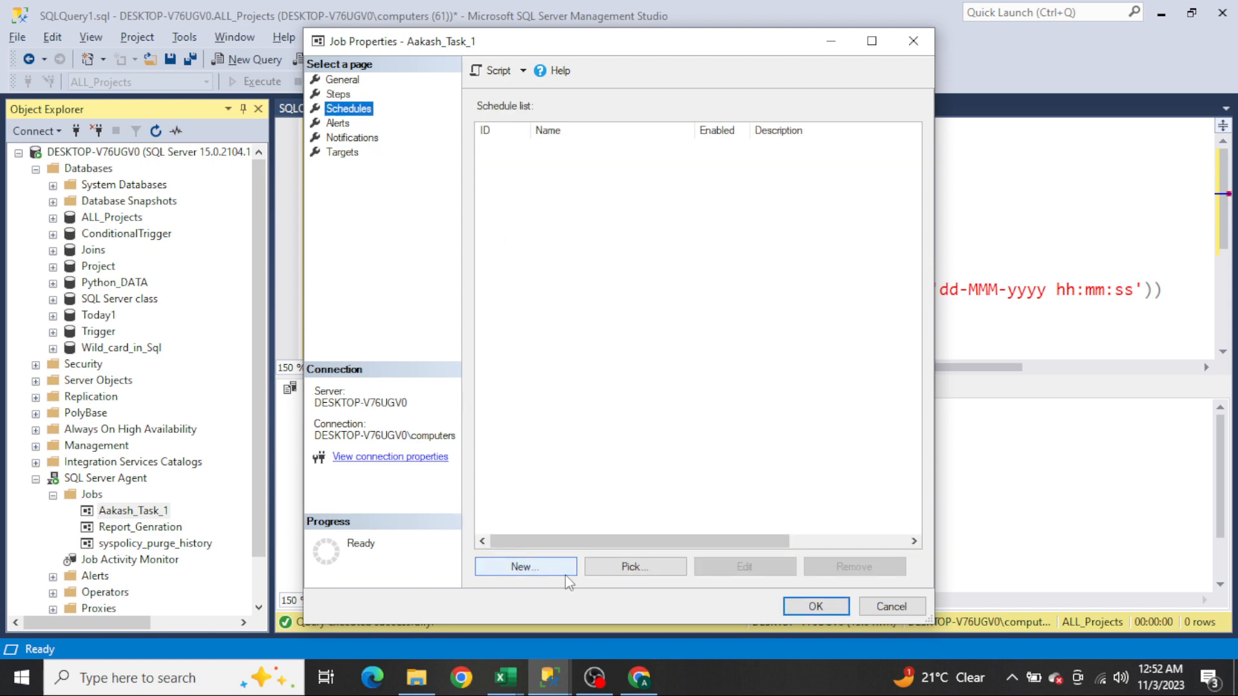
pyautogui.click(539, 575)
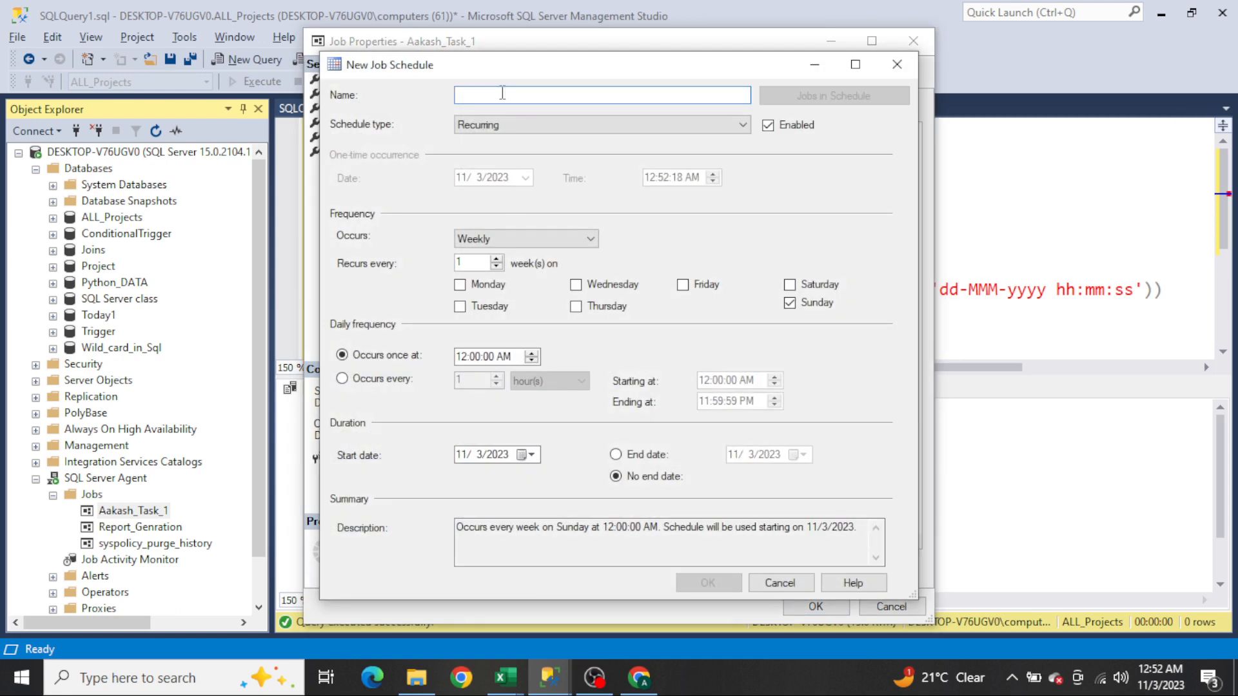
pyautogui.write('Step_21')
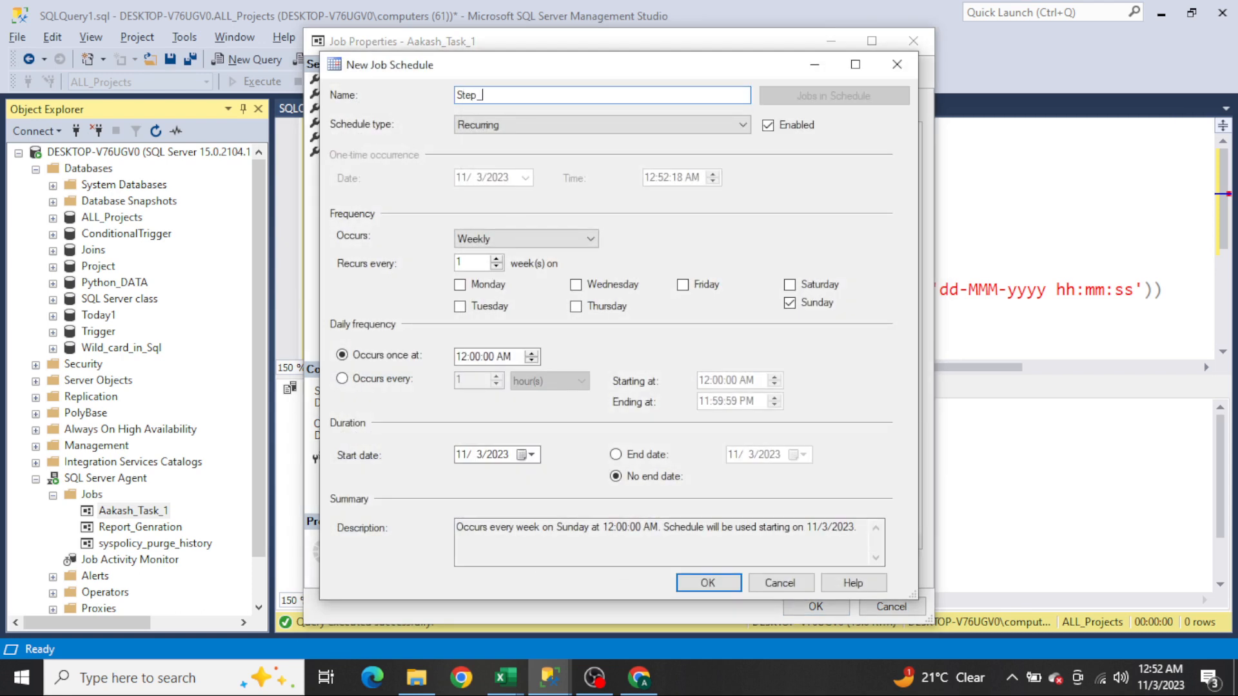
pyautogui.click(526, 239)
pyautogui.click(515, 256)
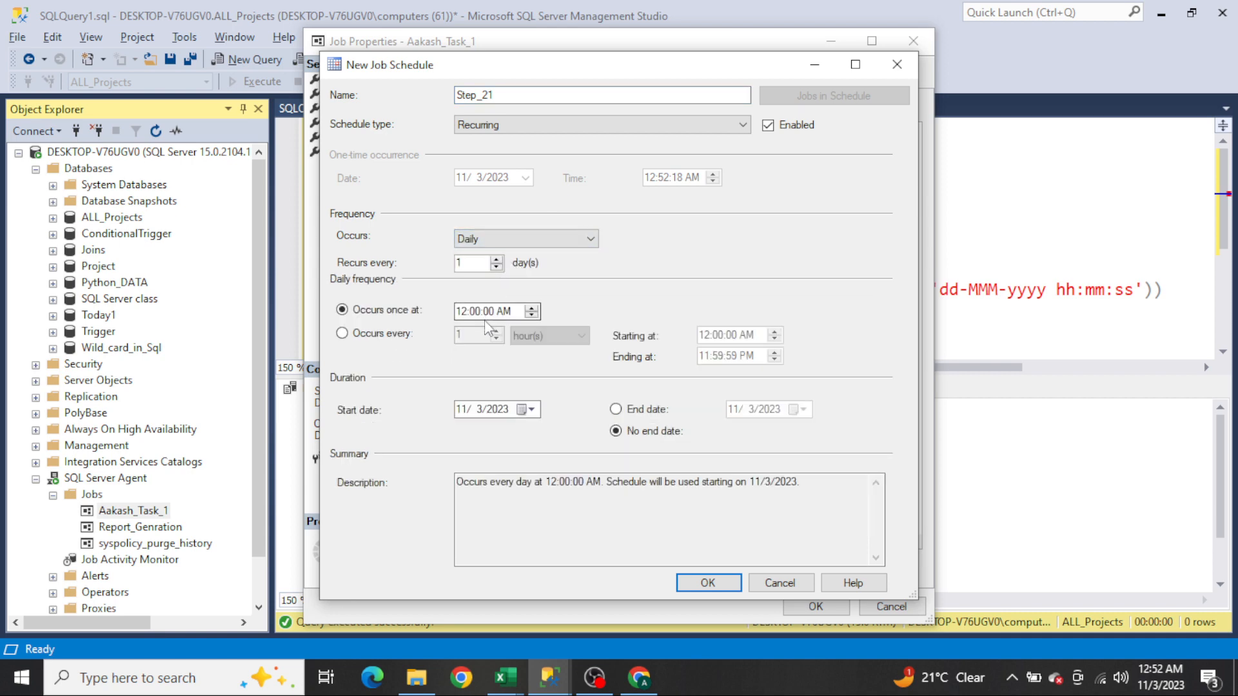
pyautogui.click(394, 340)
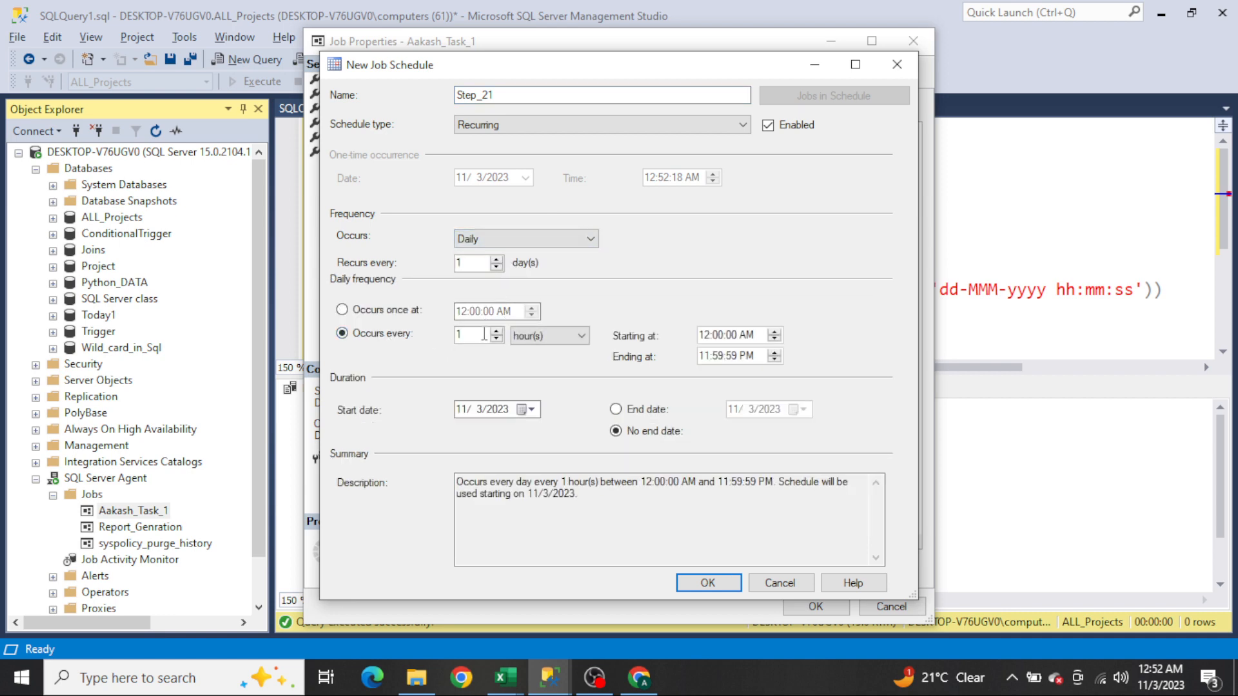
pyautogui.click(547, 338)
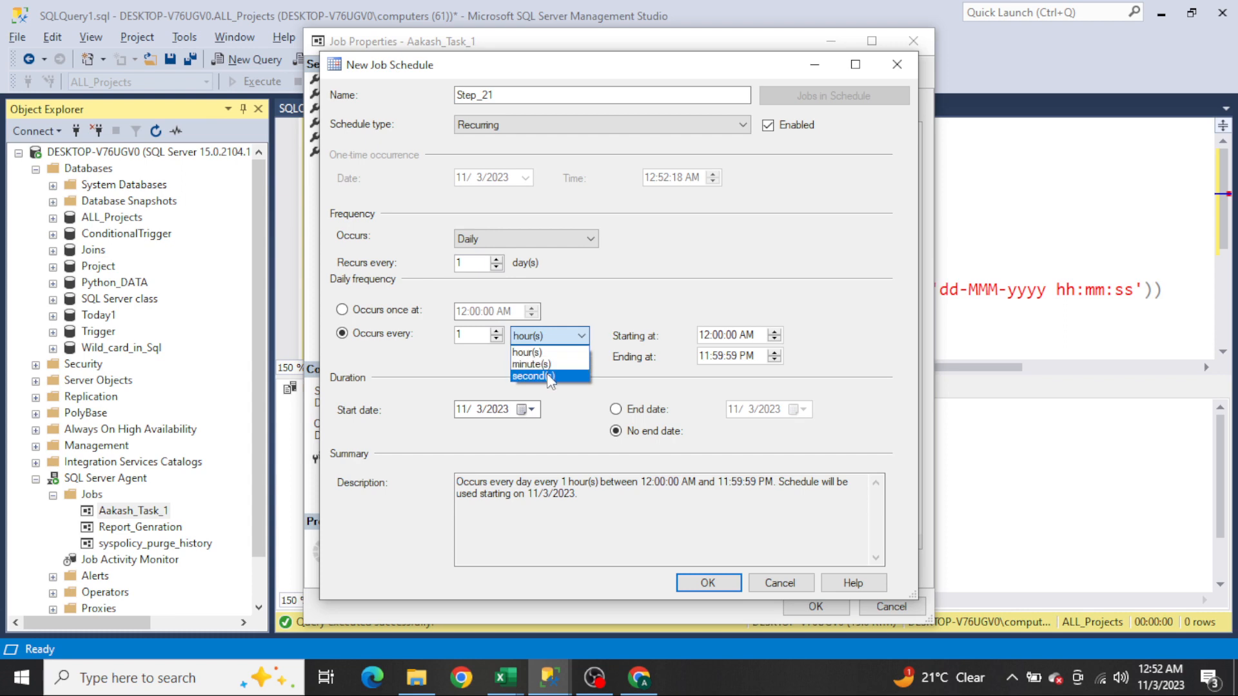
pyautogui.click(547, 371)
pyautogui.doubleClick(482, 334)
pyautogui.write('2')
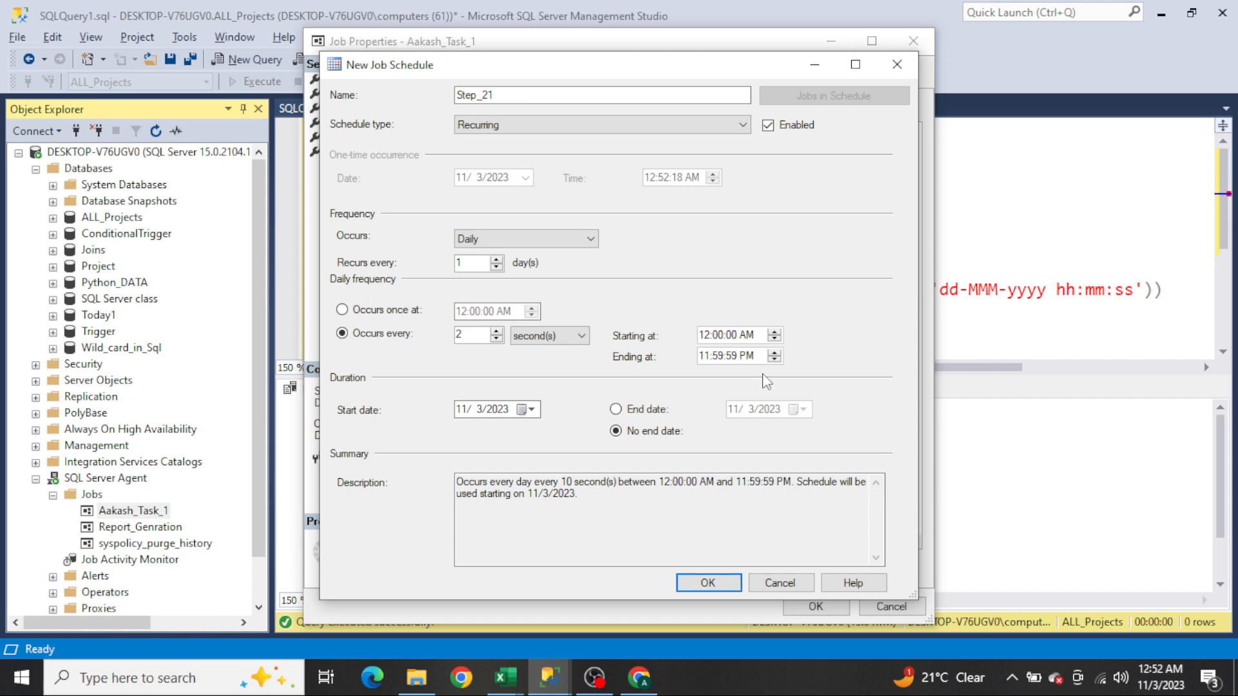
pyautogui.click(712, 583)
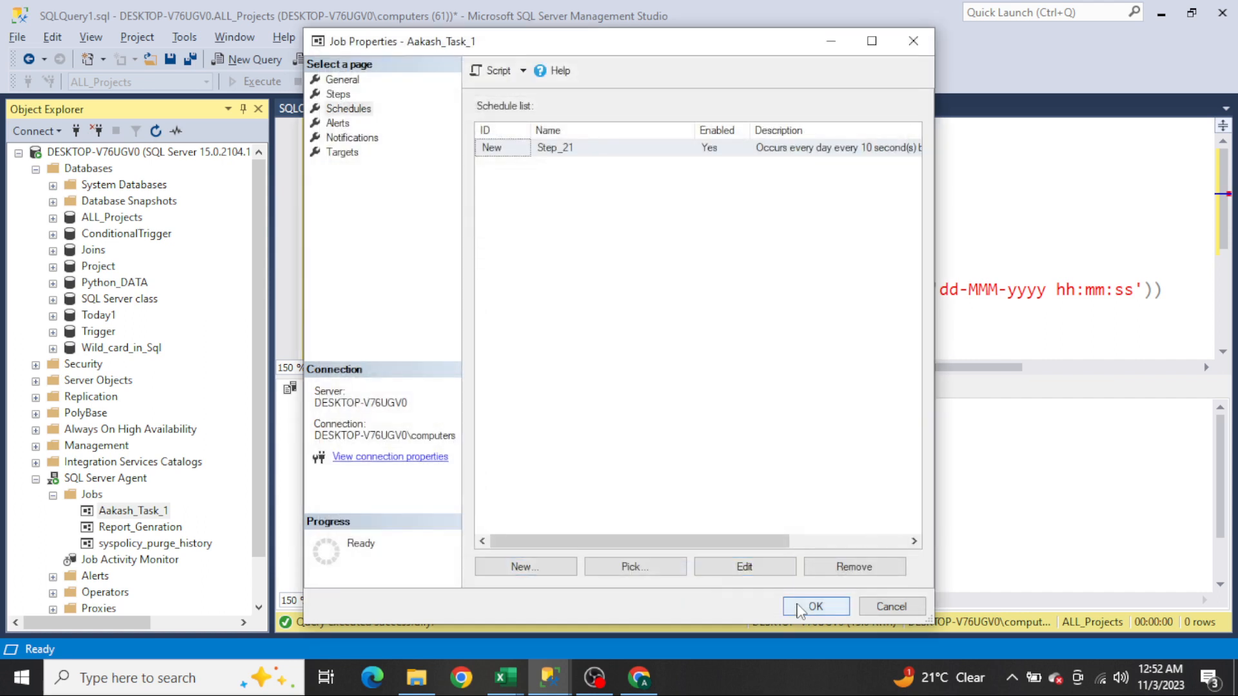
pyautogui.click(806, 604)
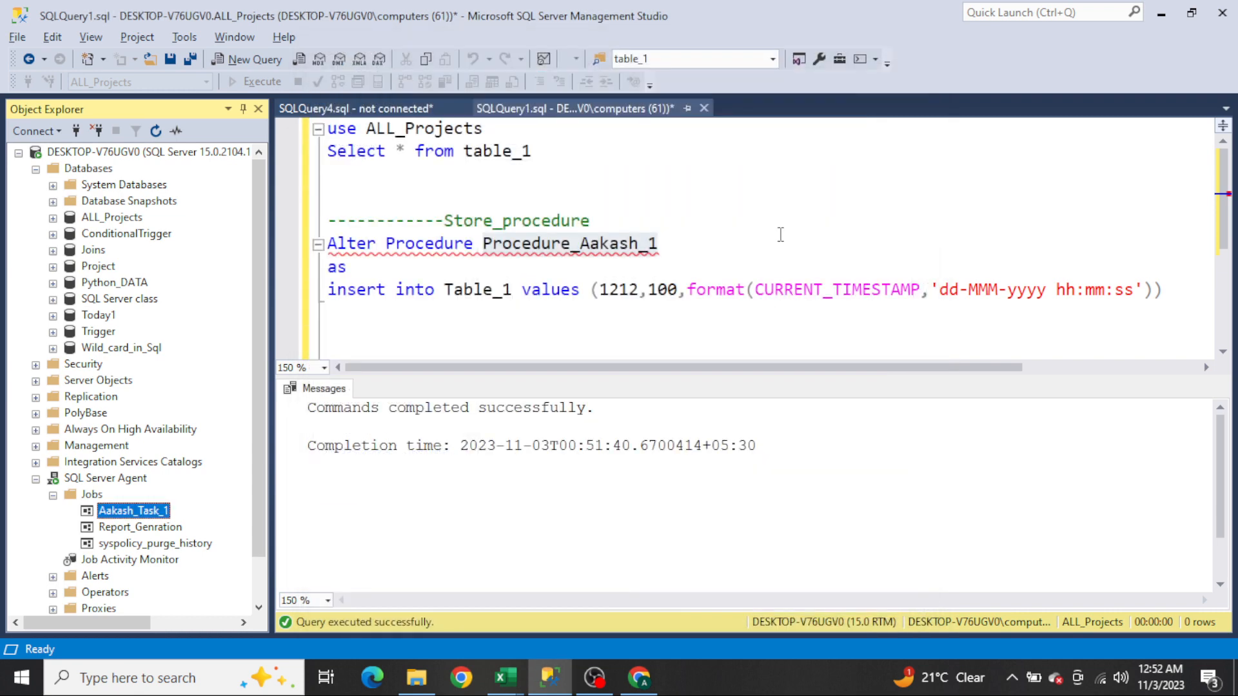
# Step: Select the Select * from table_1 query, run it, and scroll through the resulting rows
pyautogui.click(775, 224)
pyautogui.press('Up')
pyautogui.press('Up')
pyautogui.hotkey('shift', 'Up')
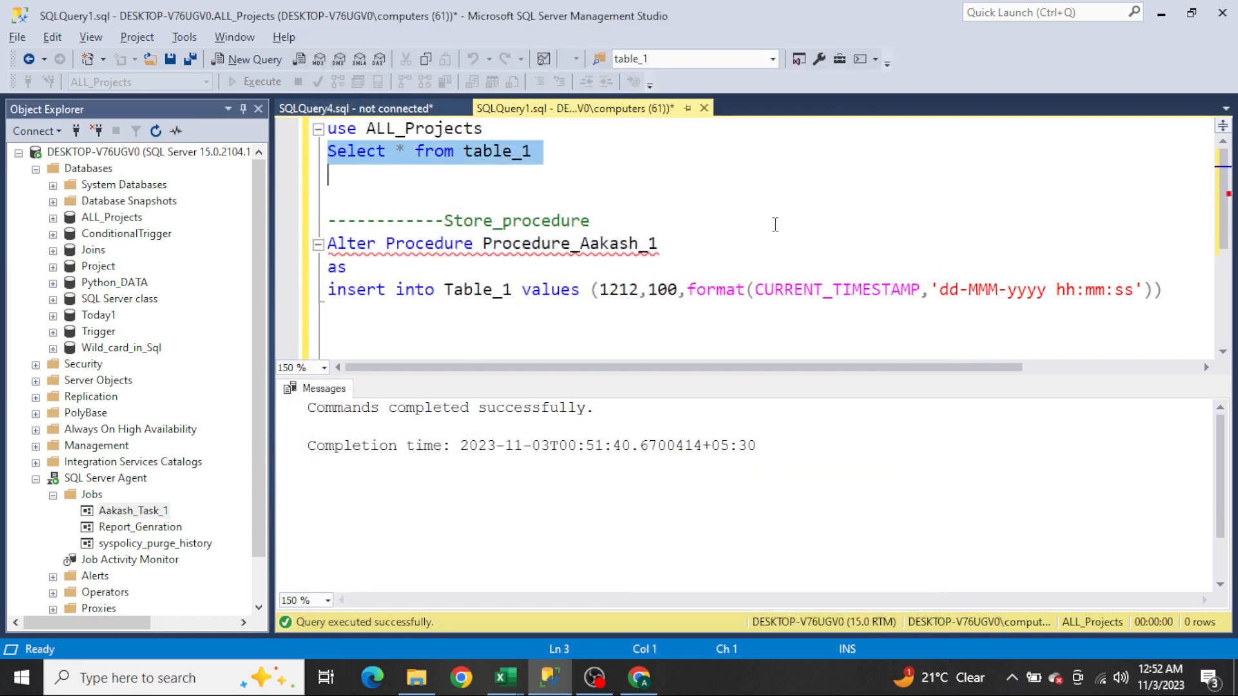
pyautogui.press('F5')
pyautogui.click(423, 529)
pyautogui.scroll(-2, 422, 529)
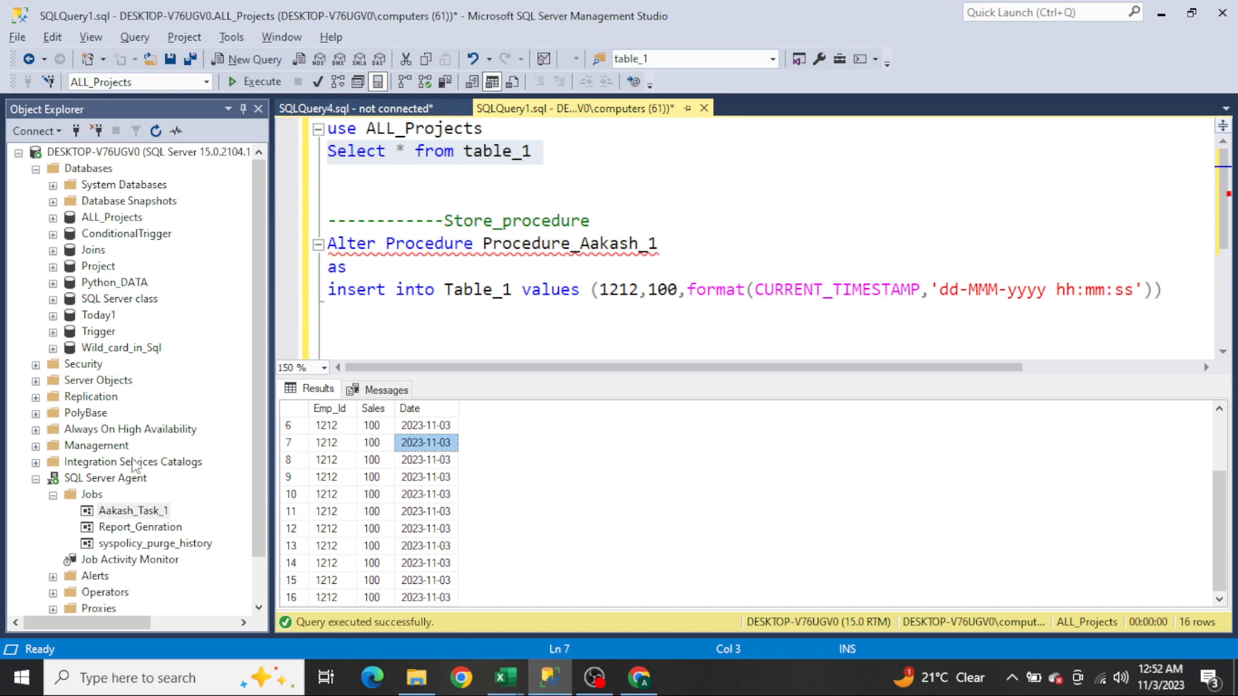
# Step: Start the Aakash_Task_1 job manually at its step and close the result dialog
pyautogui.rightClick(132, 511)
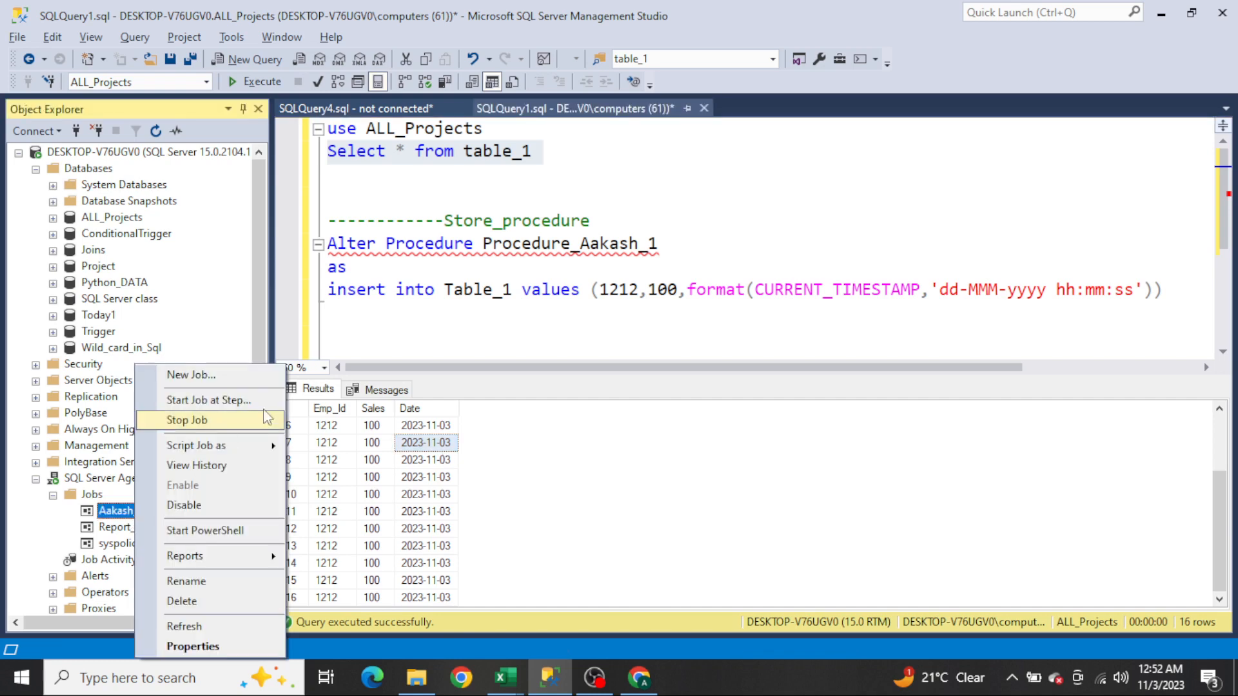
pyautogui.click(208, 401)
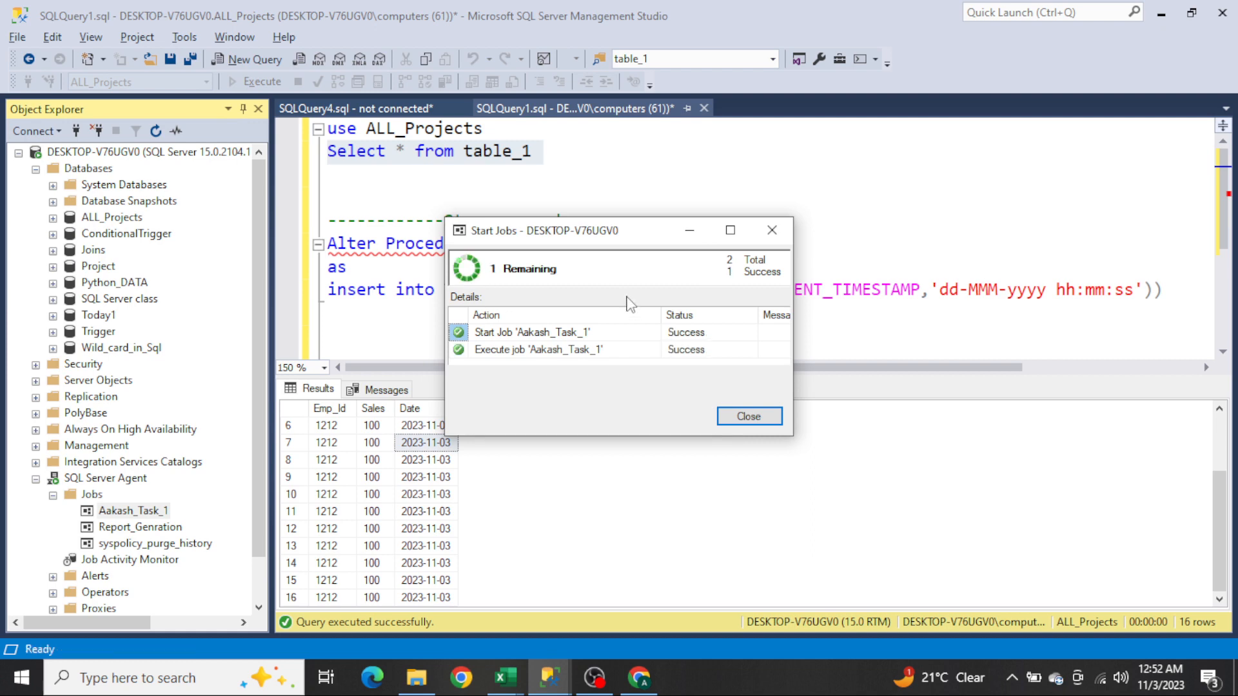
pyautogui.click(748, 415)
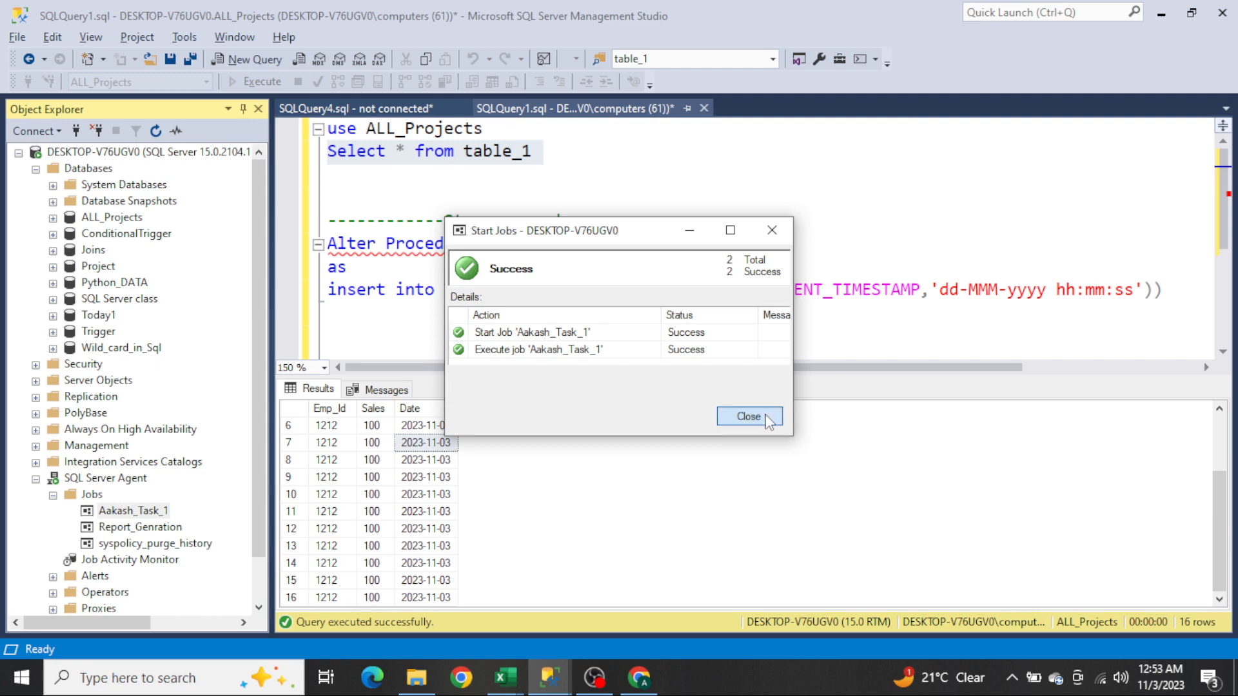
# Step: Rerun the Select * from table_1 query and browse the returned rows, widening the Date column
pyautogui.click(656, 152)
pyautogui.press('Up')
pyautogui.press('Right')
pyautogui.hotkey('shift', 'Down')
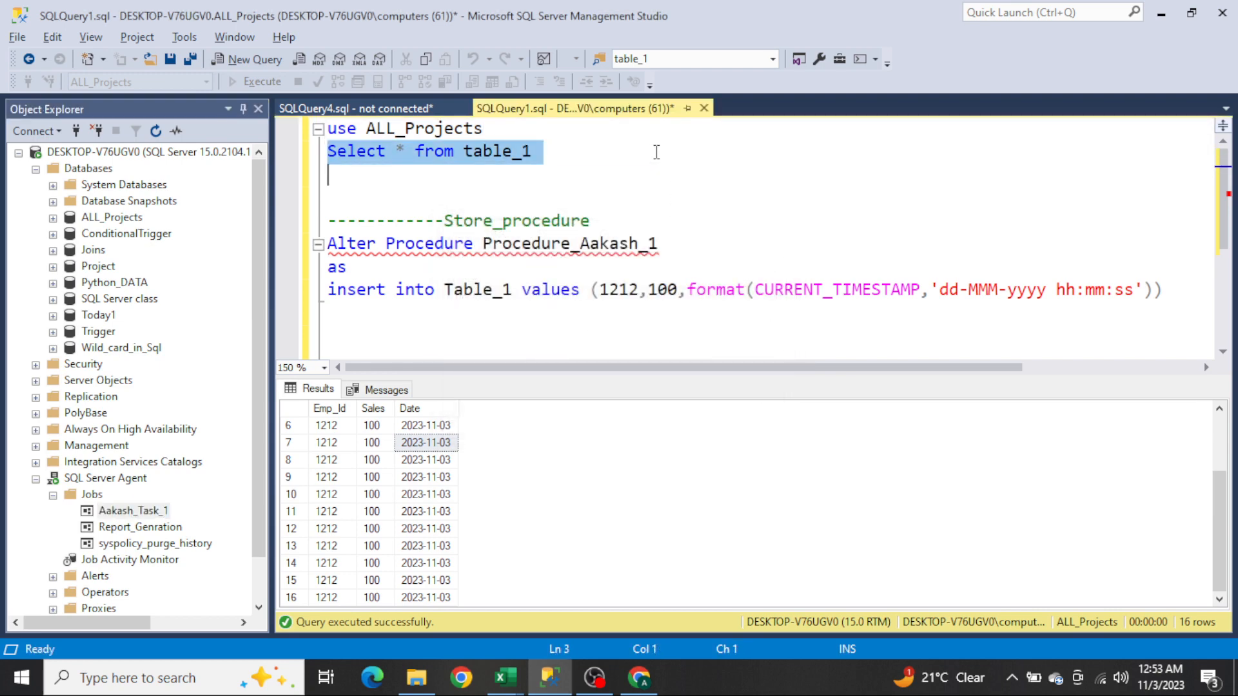
pyautogui.press('F5')
pyautogui.click(436, 512)
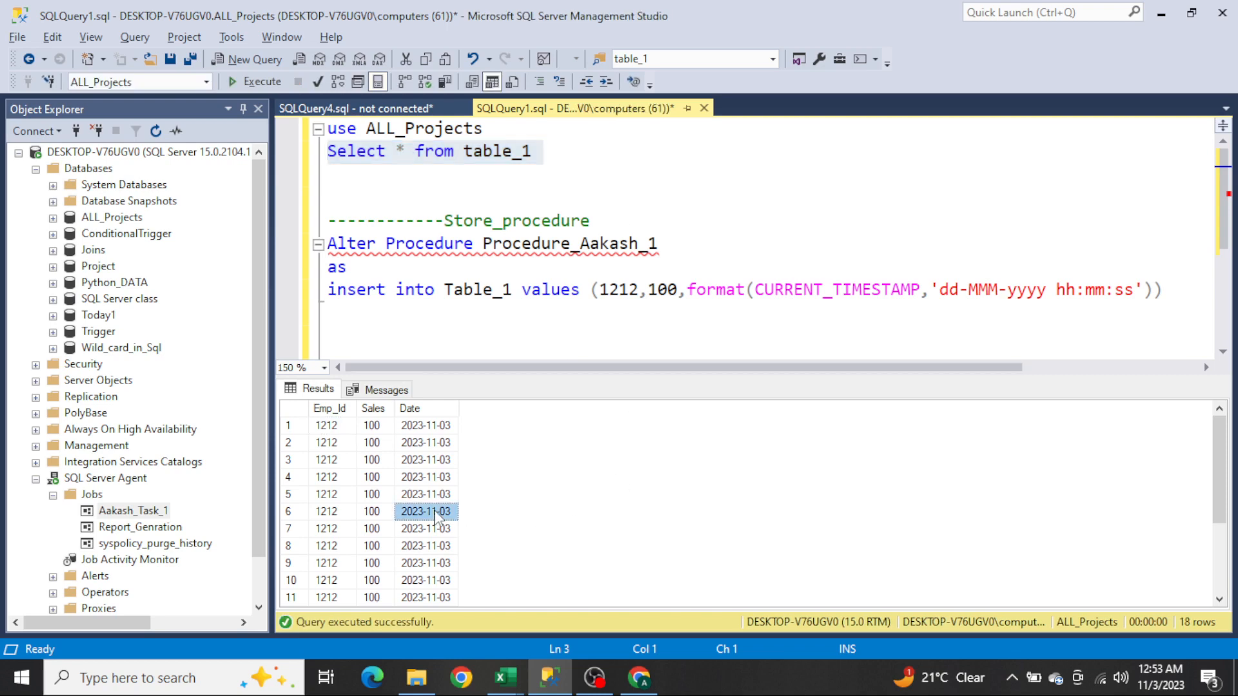
pyautogui.scroll(-3, 436, 512)
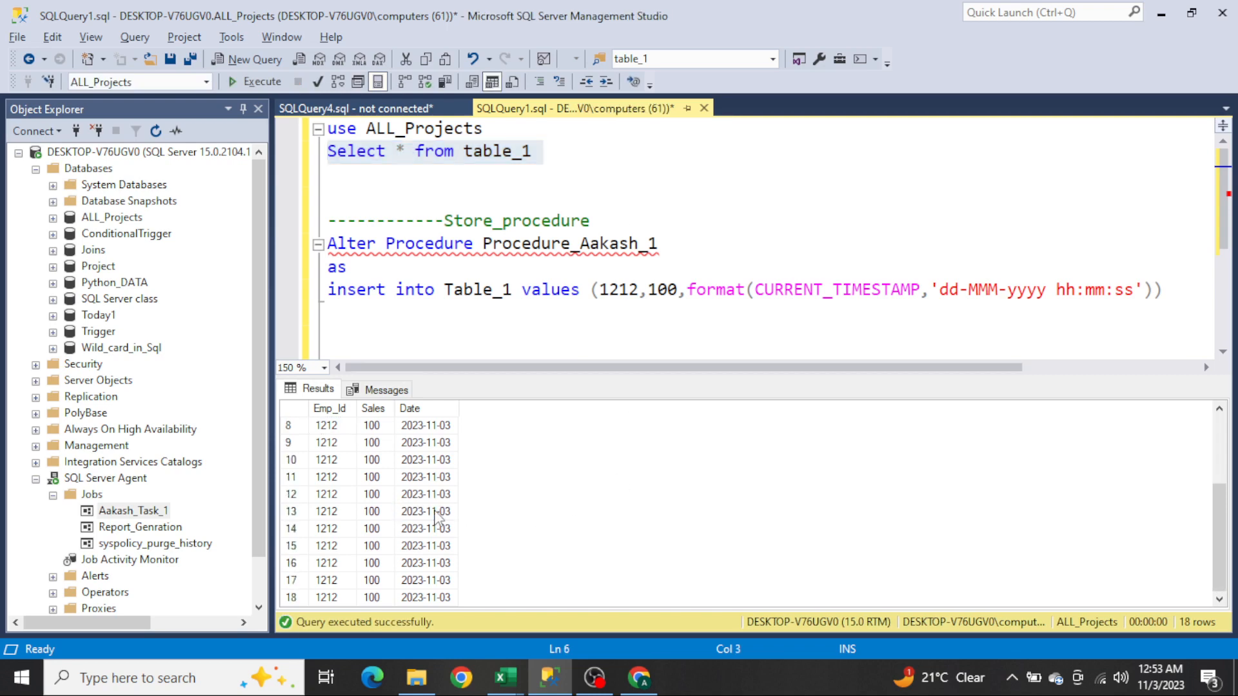
pyautogui.scroll(3, 436, 513)
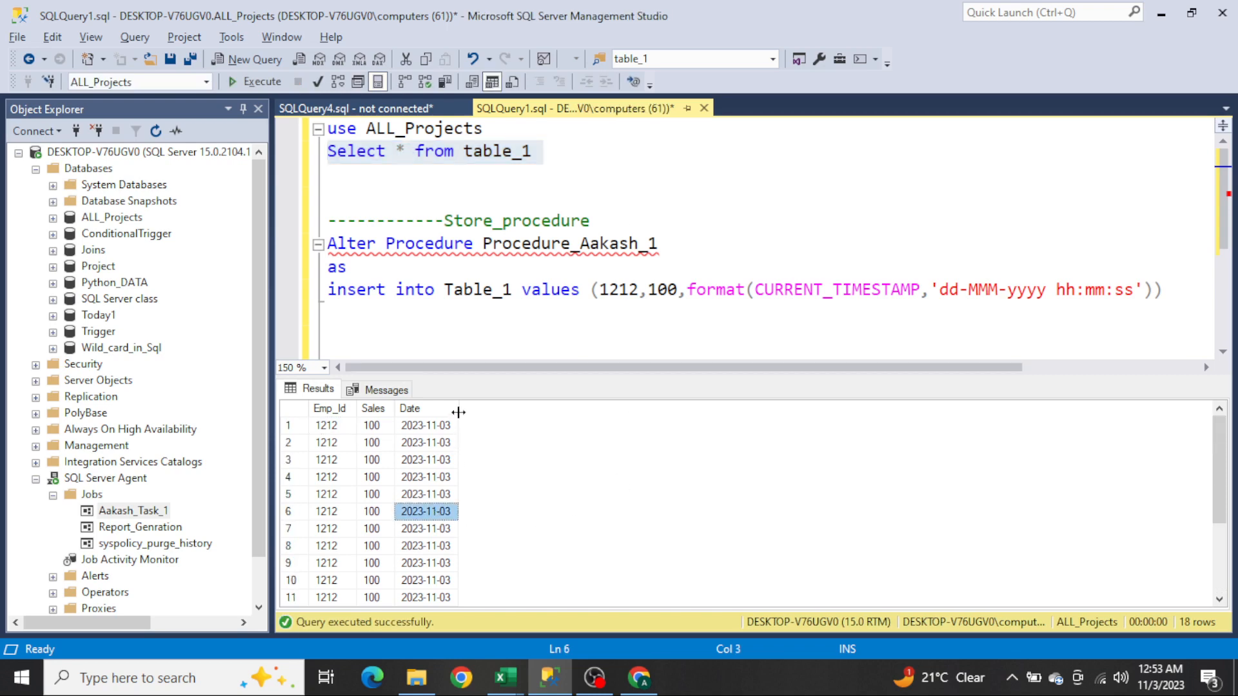
pyautogui.moveTo(457, 412); pyautogui.dragTo(539, 416)
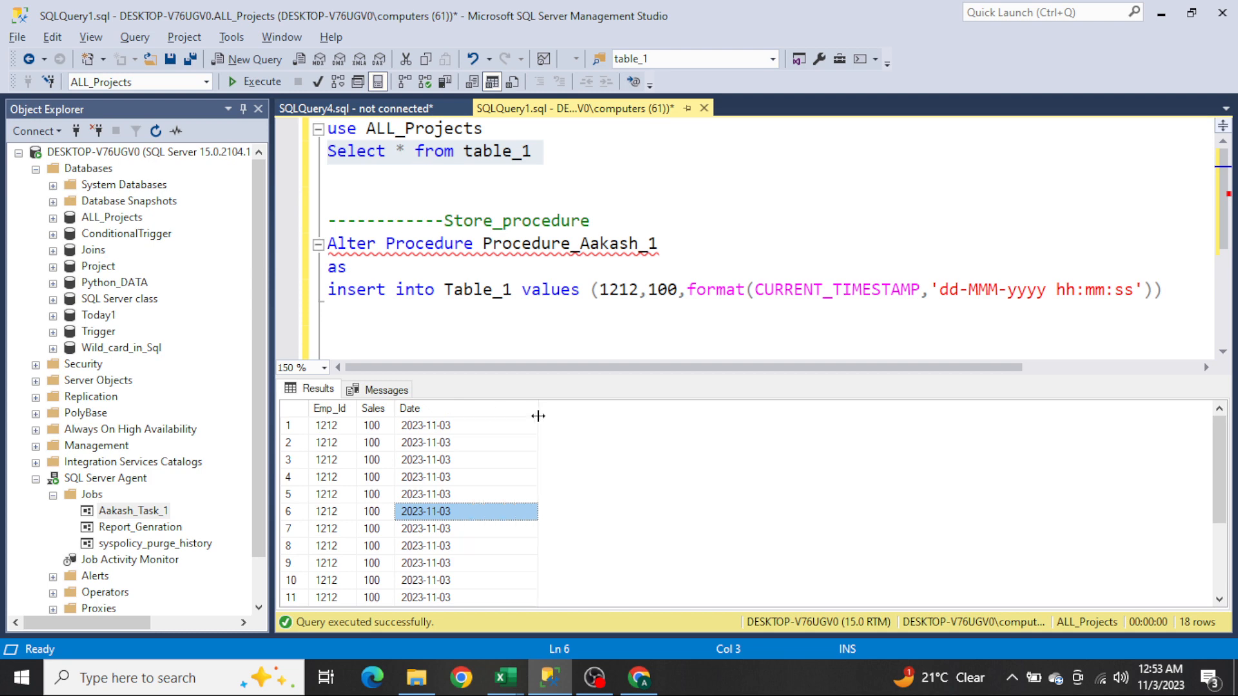
# Step: Add an empty line below the insert statement and scroll through the result rows
pyautogui.click(504, 308)
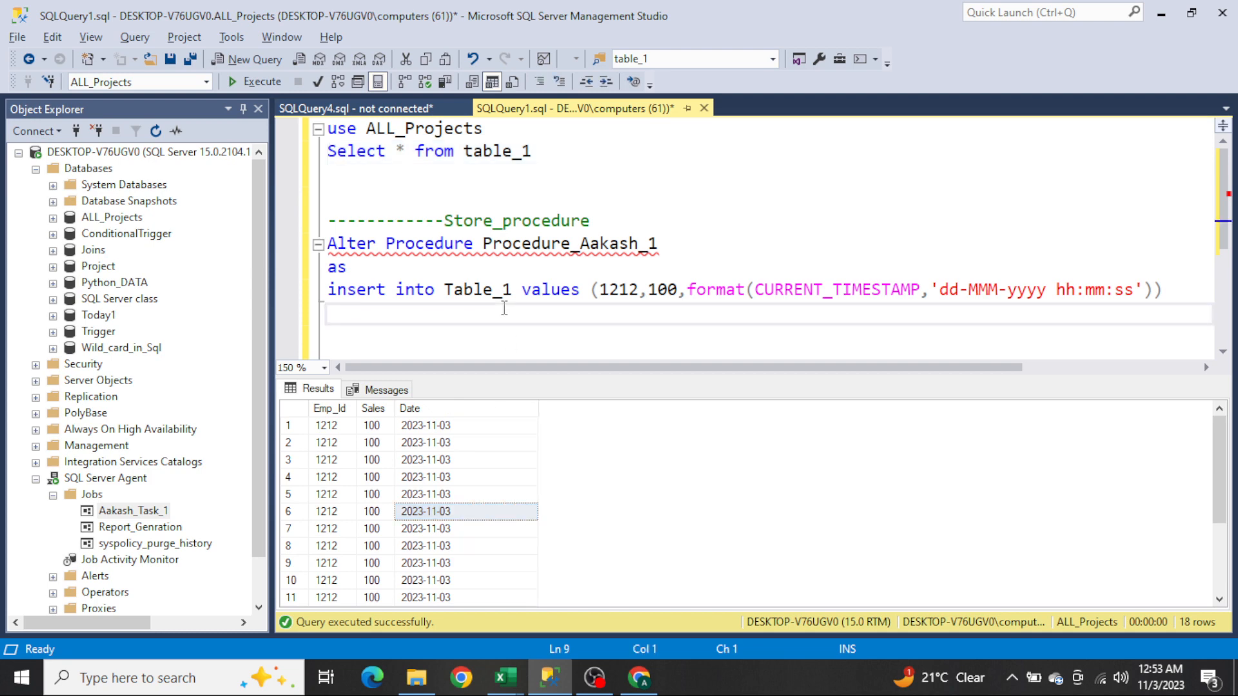
pyautogui.press('Return')
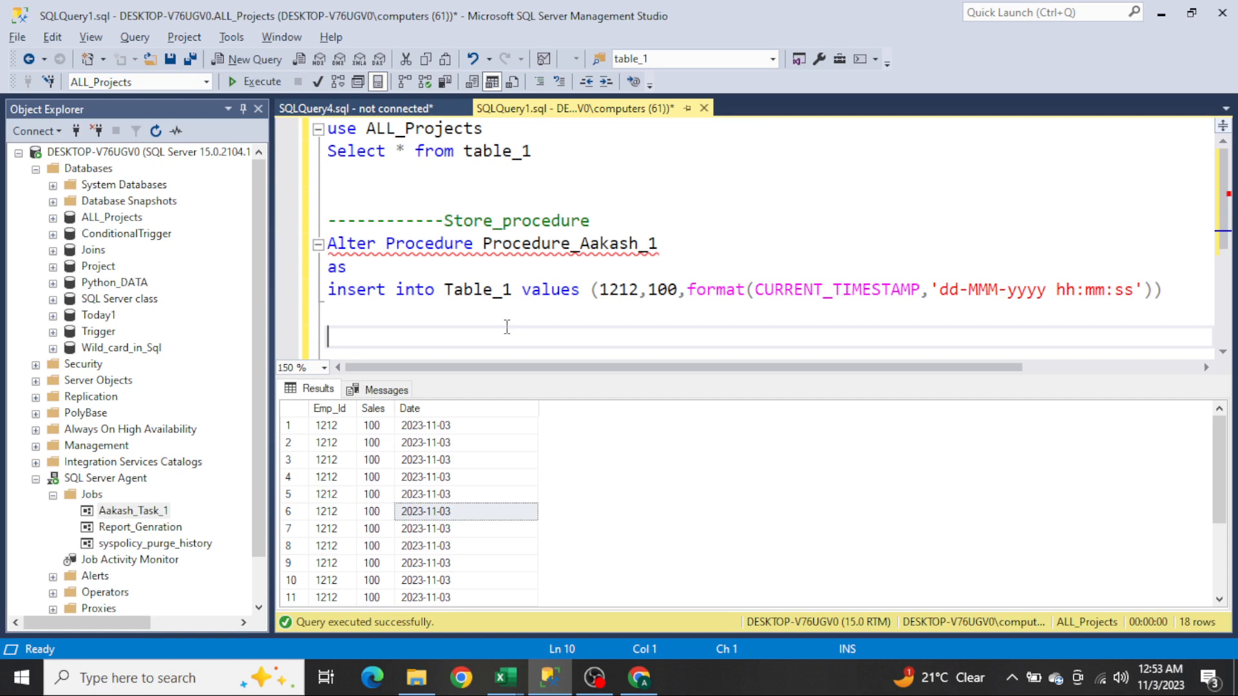
pyautogui.click(422, 462)
pyautogui.scroll(-3, 423, 461)
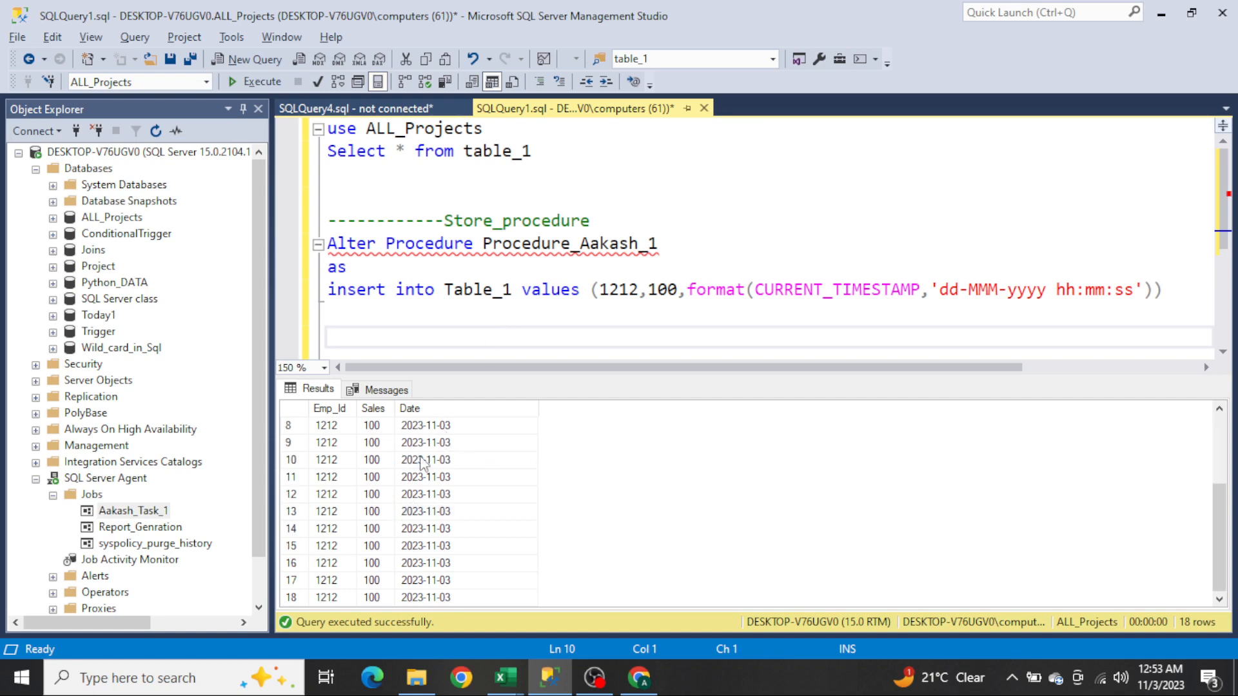
pyautogui.scroll(3, 422, 461)
pyautogui.scroll(-3, 423, 461)
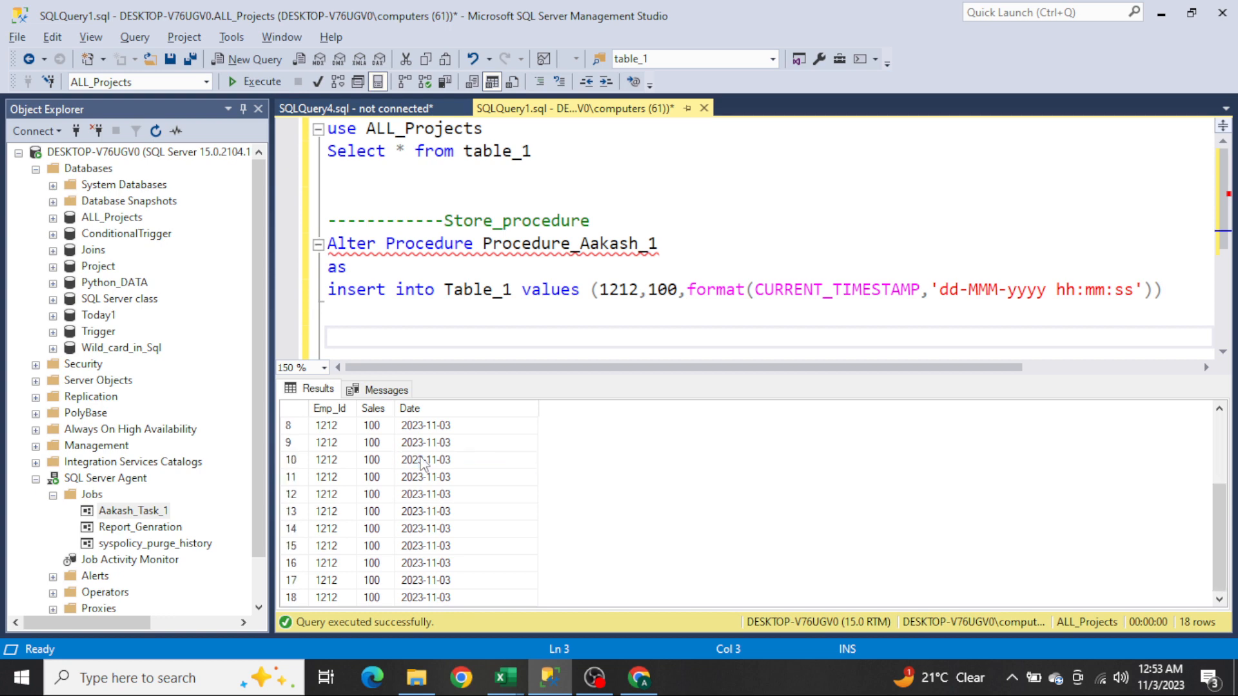
# Step: Rerun the Select * from table_1 query and browse the newly returned rows in the results grid
pyautogui.click(550, 144)
pyautogui.press('Home')
pyautogui.hotkey('shift', 'Down')
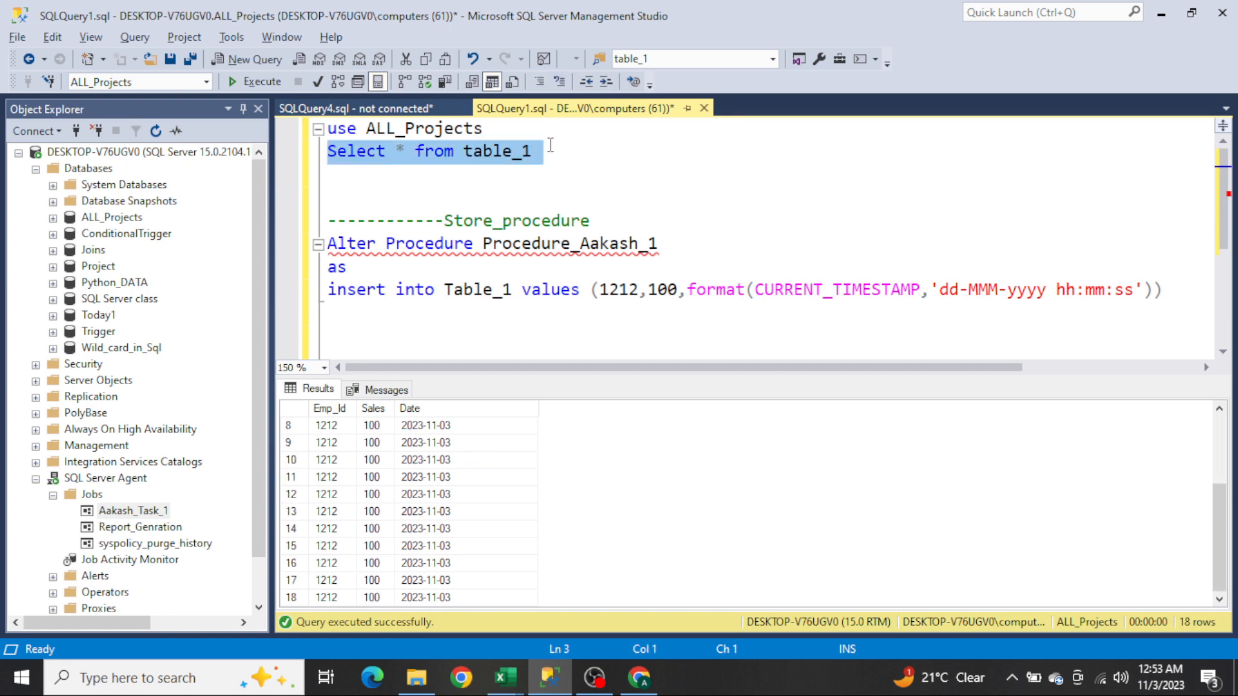
pyautogui.press('F5')
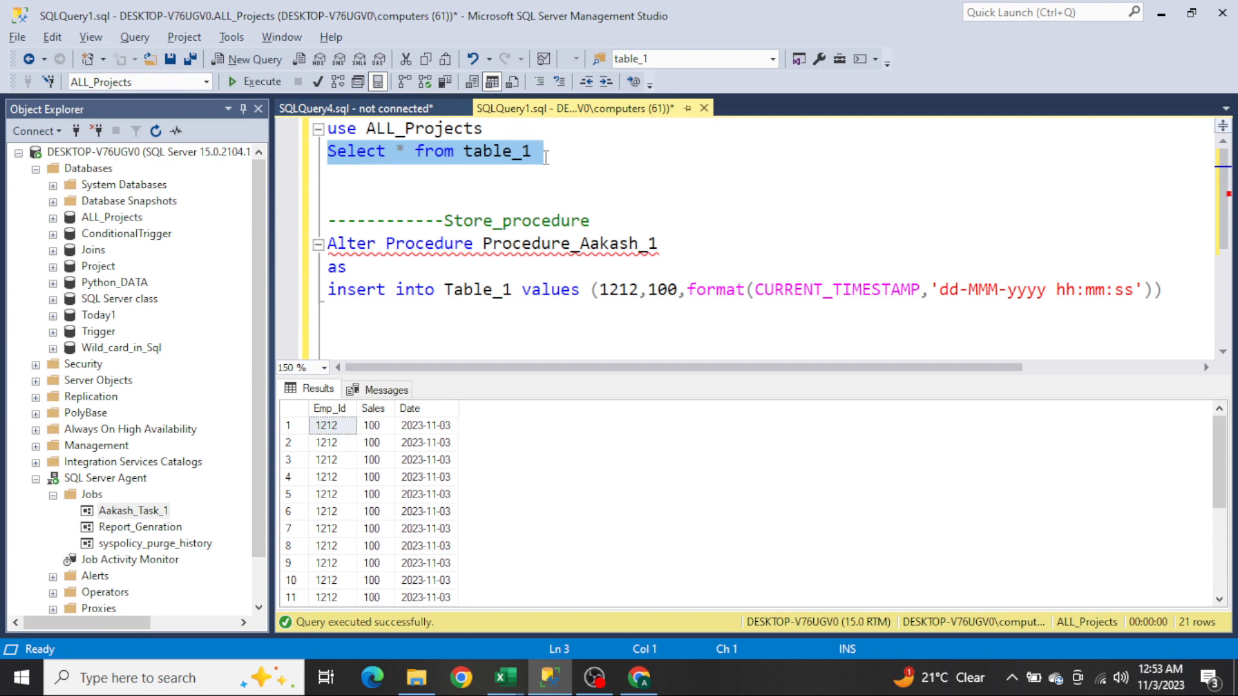
pyautogui.click(409, 485)
pyautogui.scroll(-4, 409, 487)
pyautogui.rightClick(409, 489)
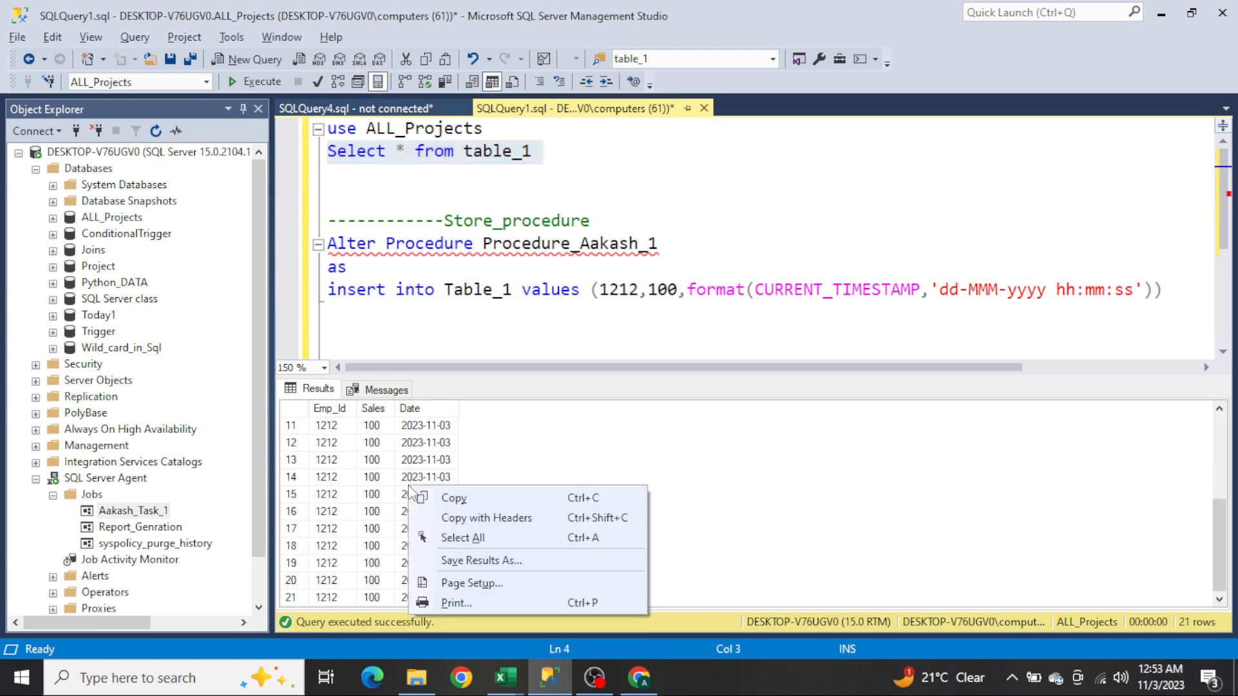
pyautogui.click(330, 477)
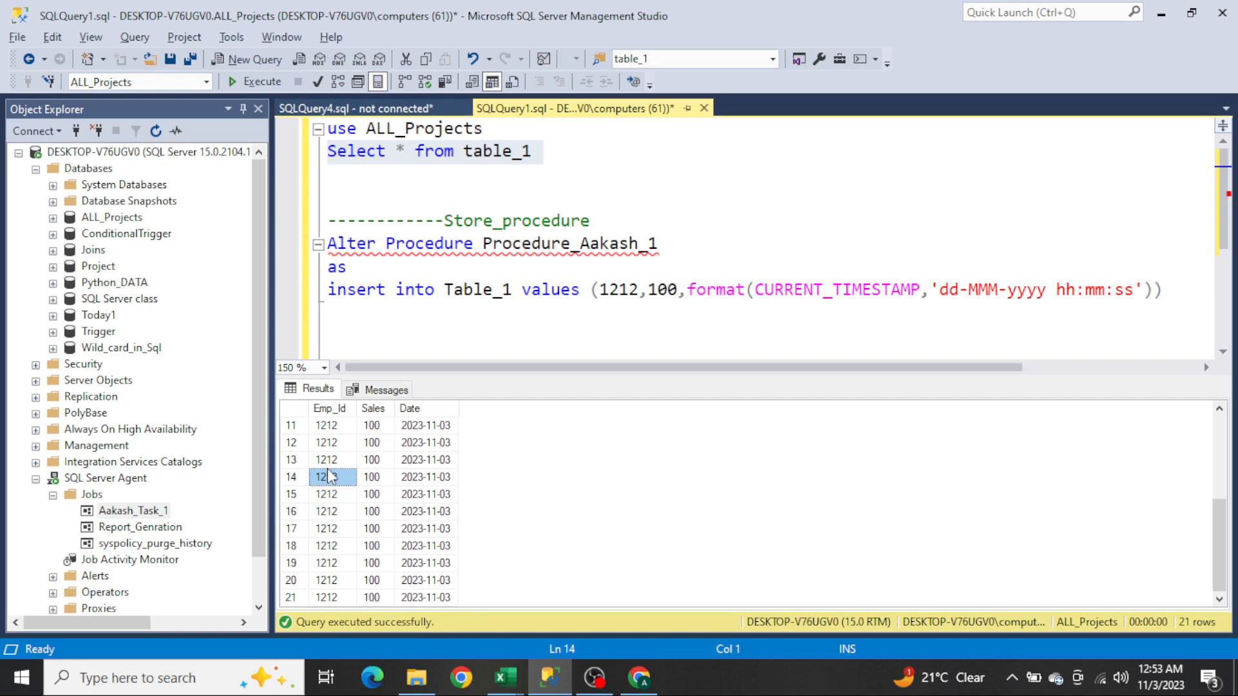